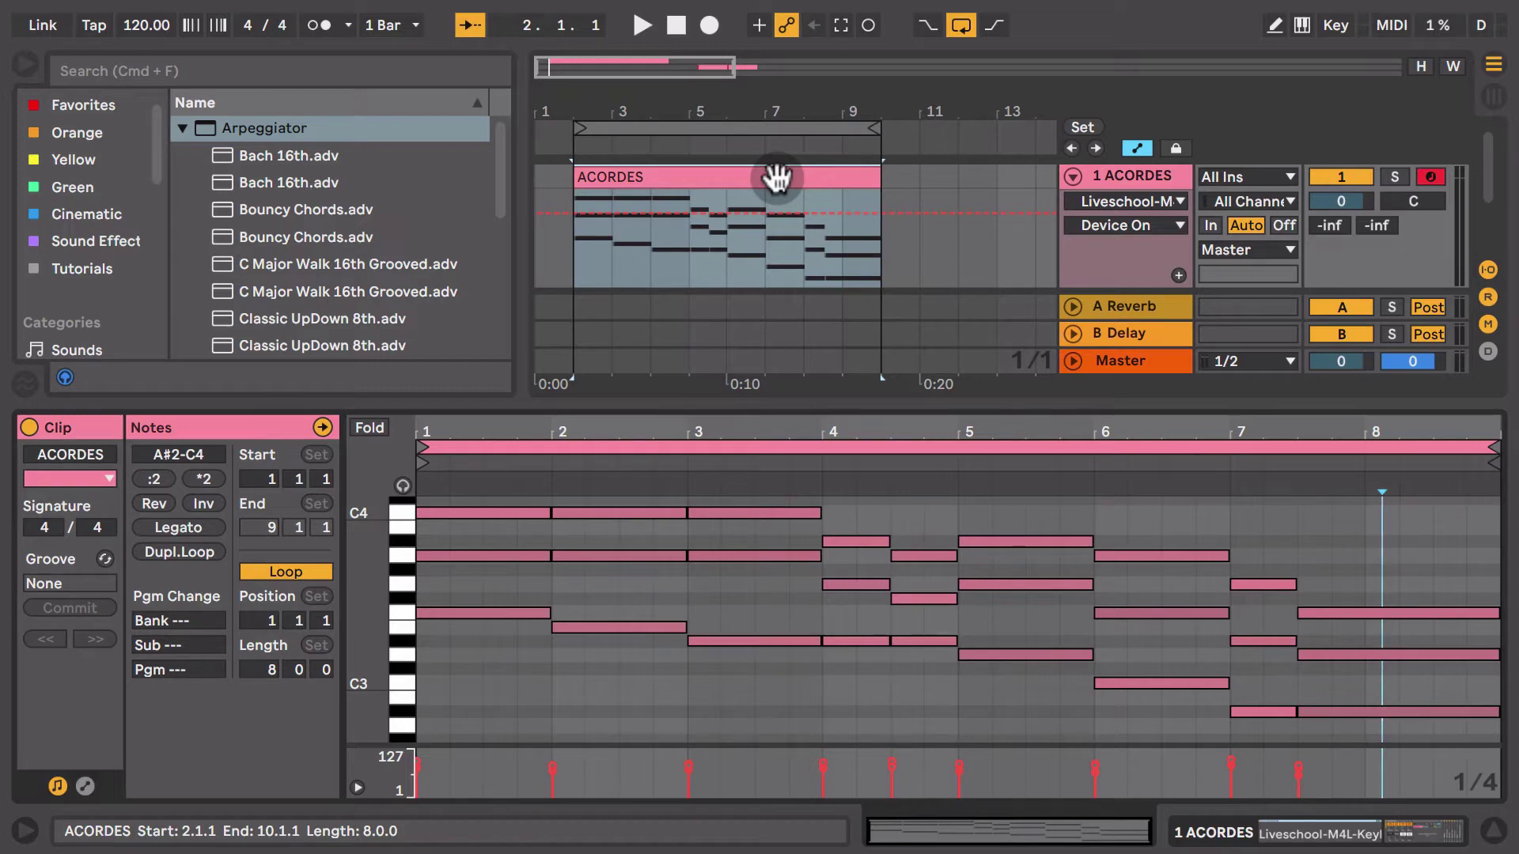
Display the ACORDES track's devices and audition the chord clip through the keyboard display, stopping playback at the end
click(1272, 832)
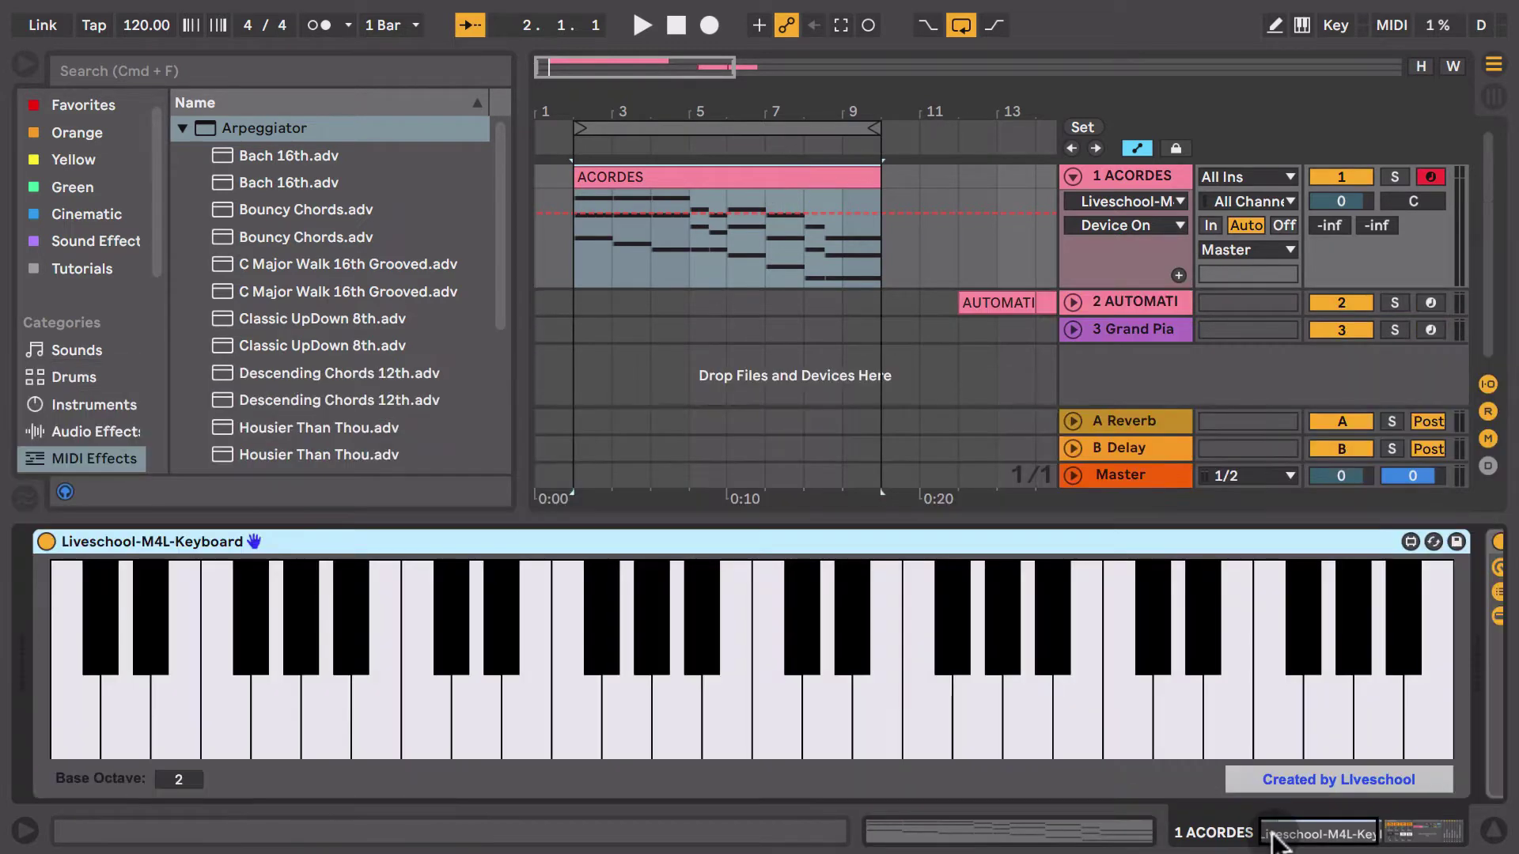
key(space)
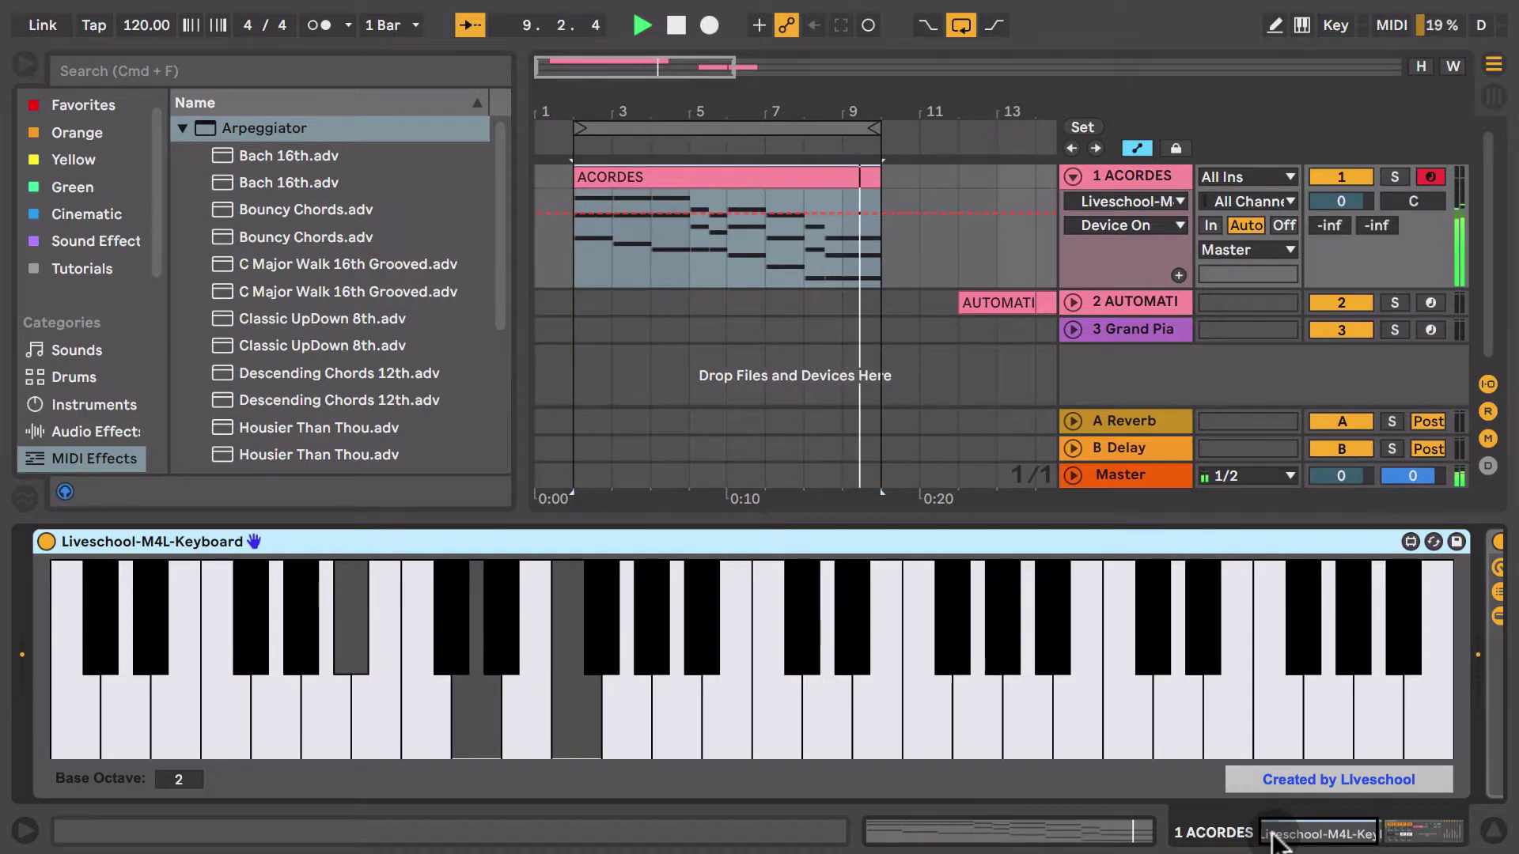
key(space)
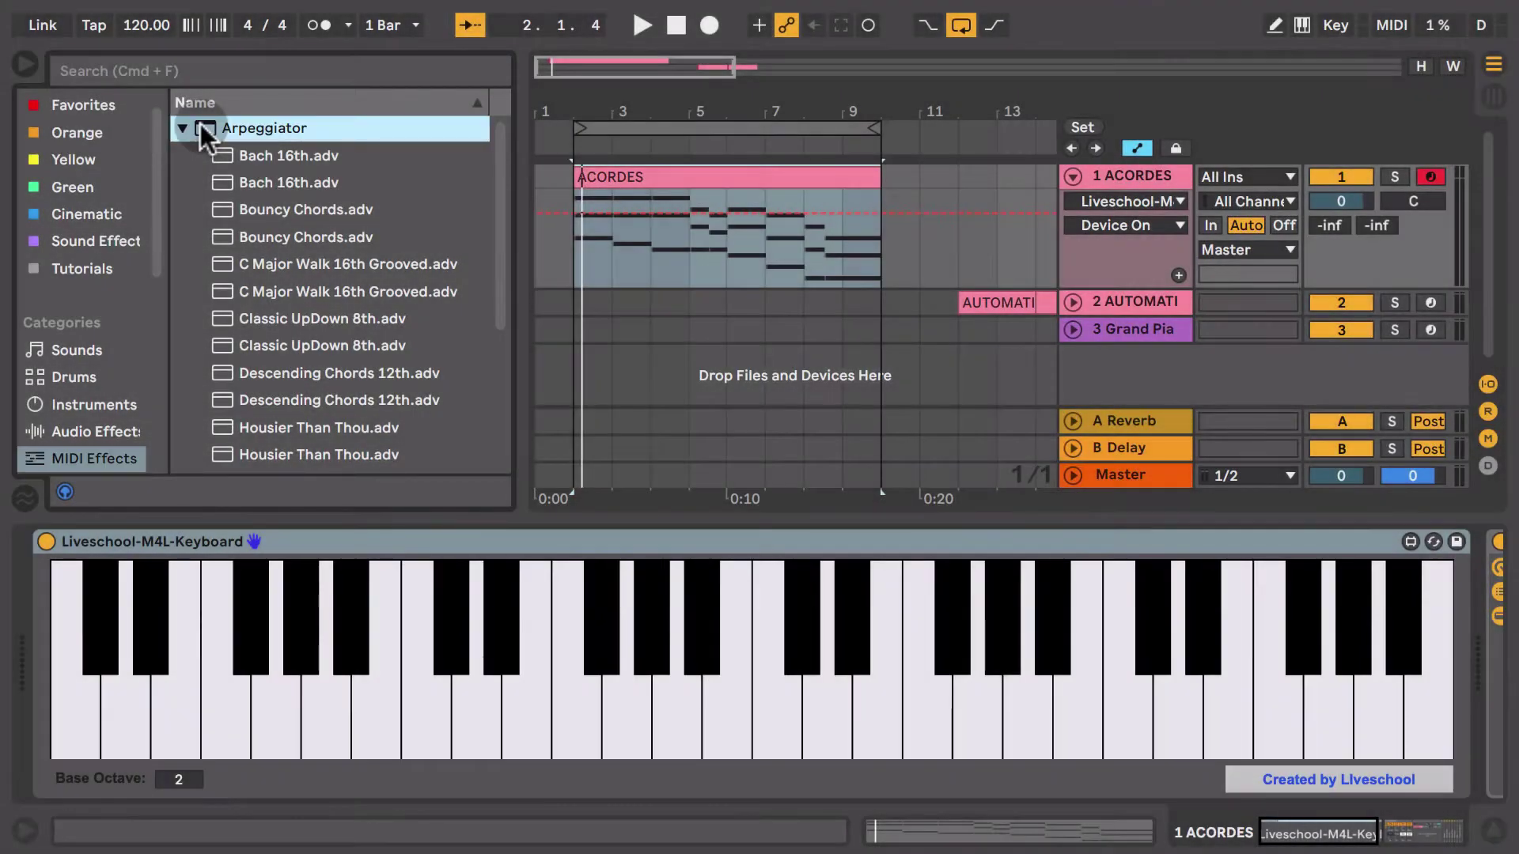
Add an Arpeggiator before the Liveschool-M4L-Keyboard on the ACORDES track and check the rest of the device chain
drag(201, 123, 21, 600)
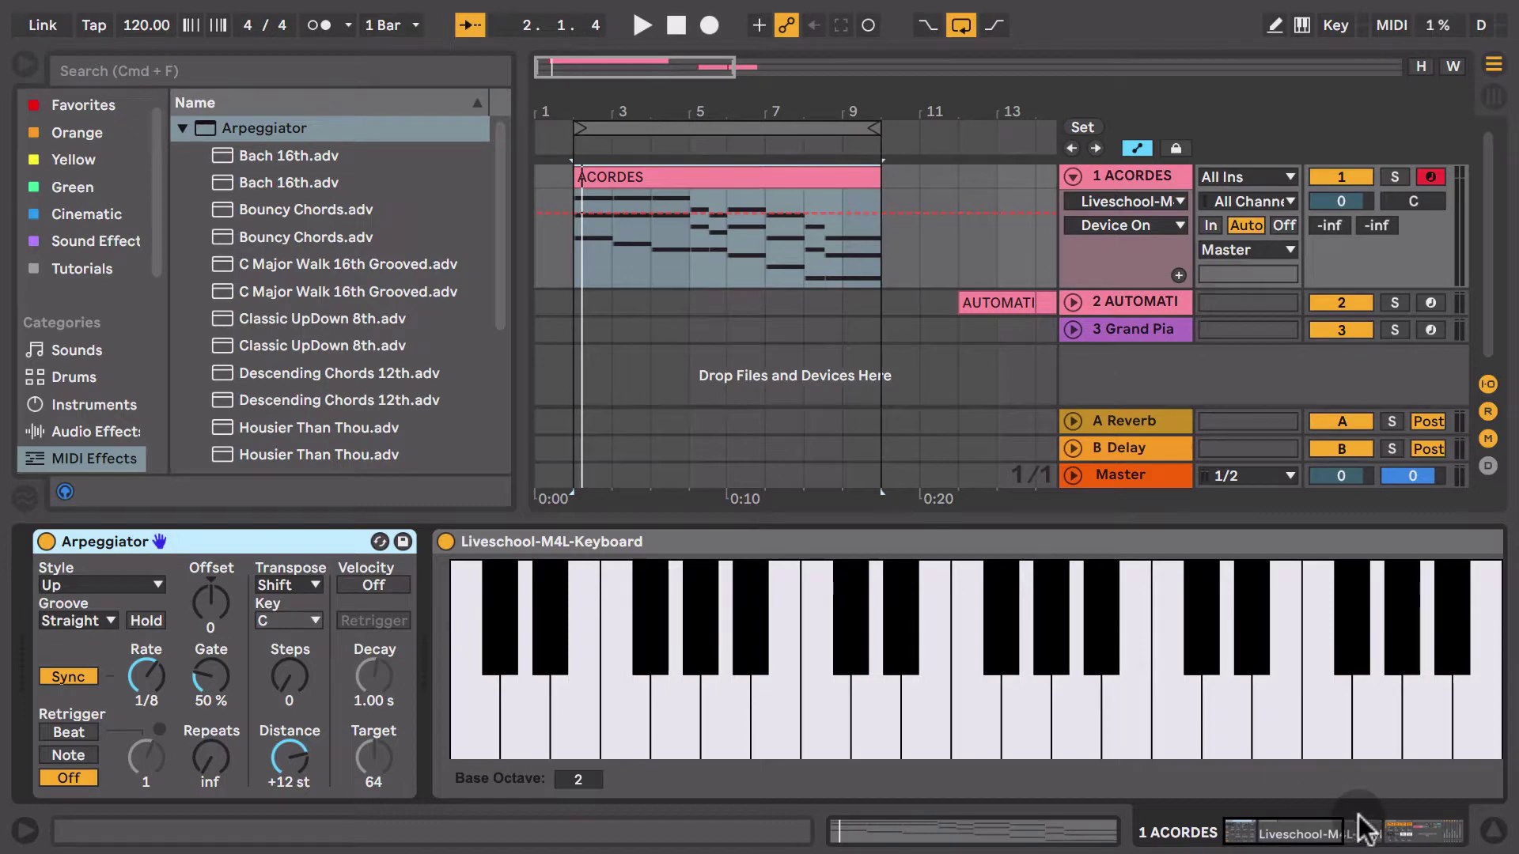
click(1392, 835)
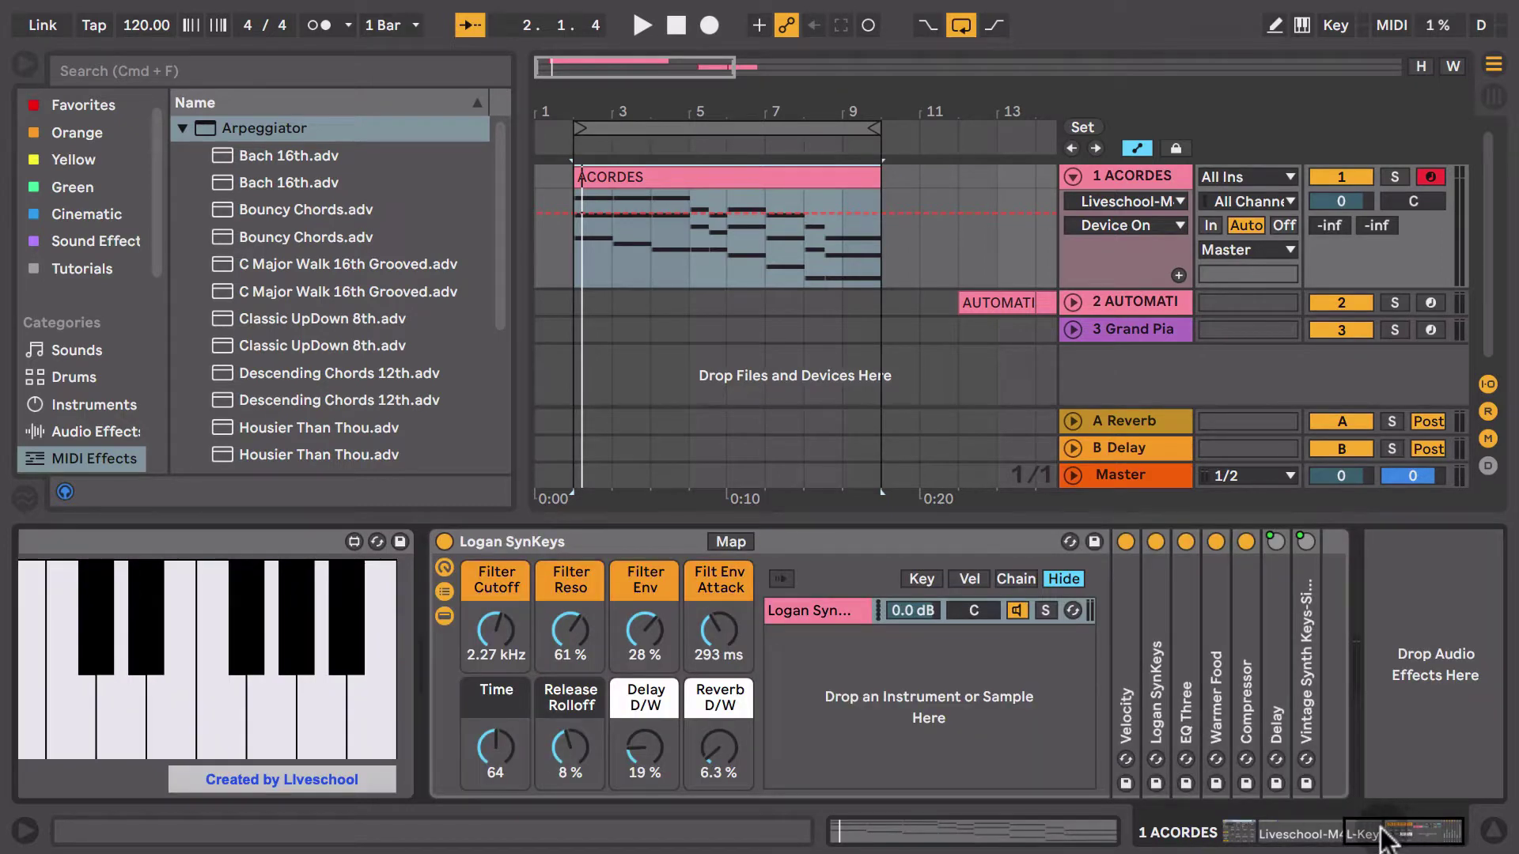
drag(1388, 839, 1147, 843)
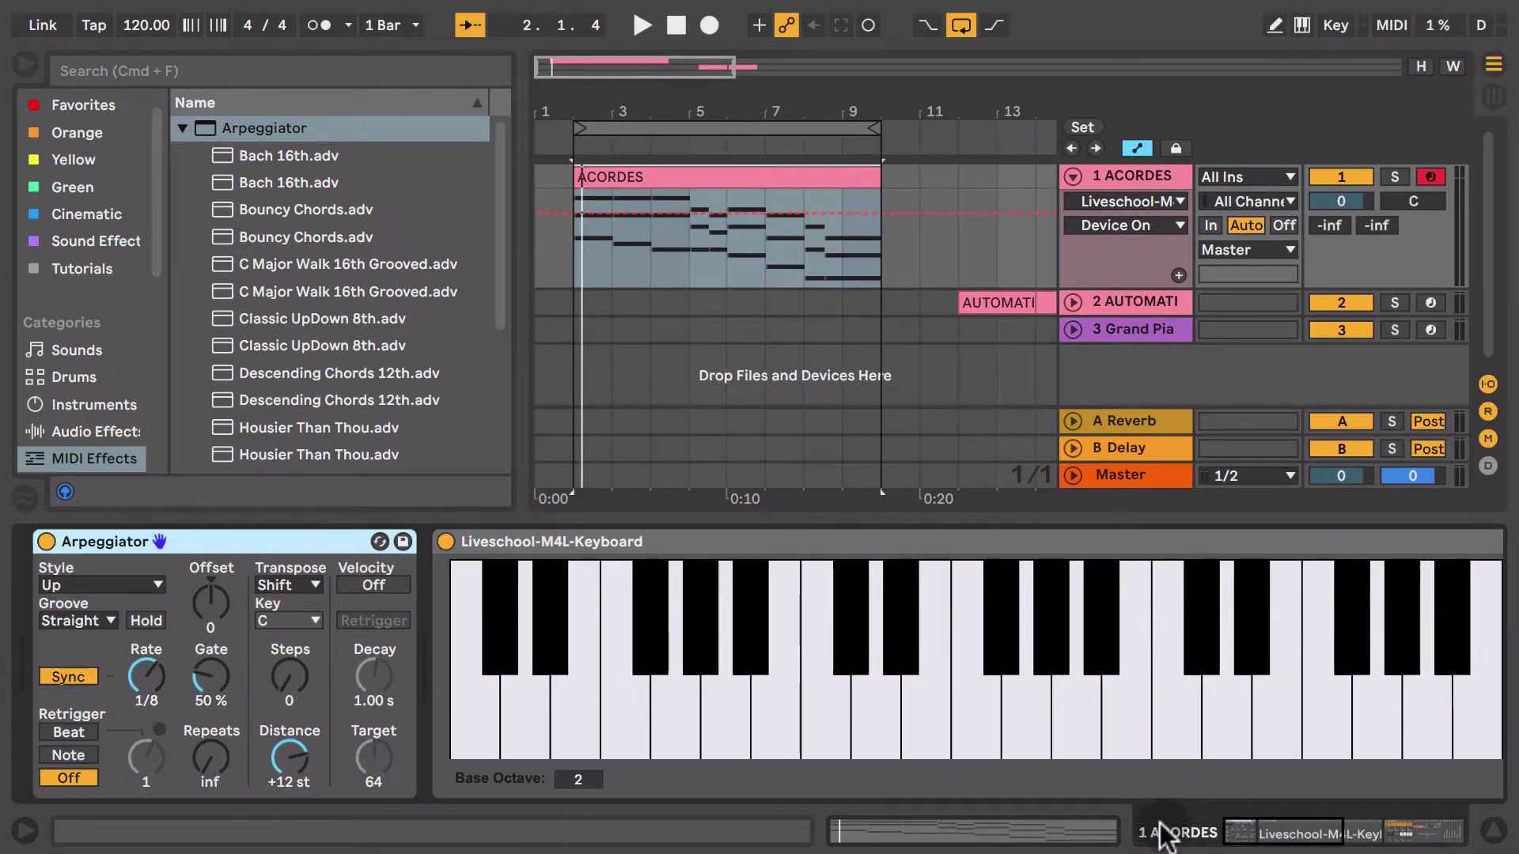
Set the Arpeggiator's Rate to 1/16, audition it, and bypass and reactivate the device for comparison
click(144, 679)
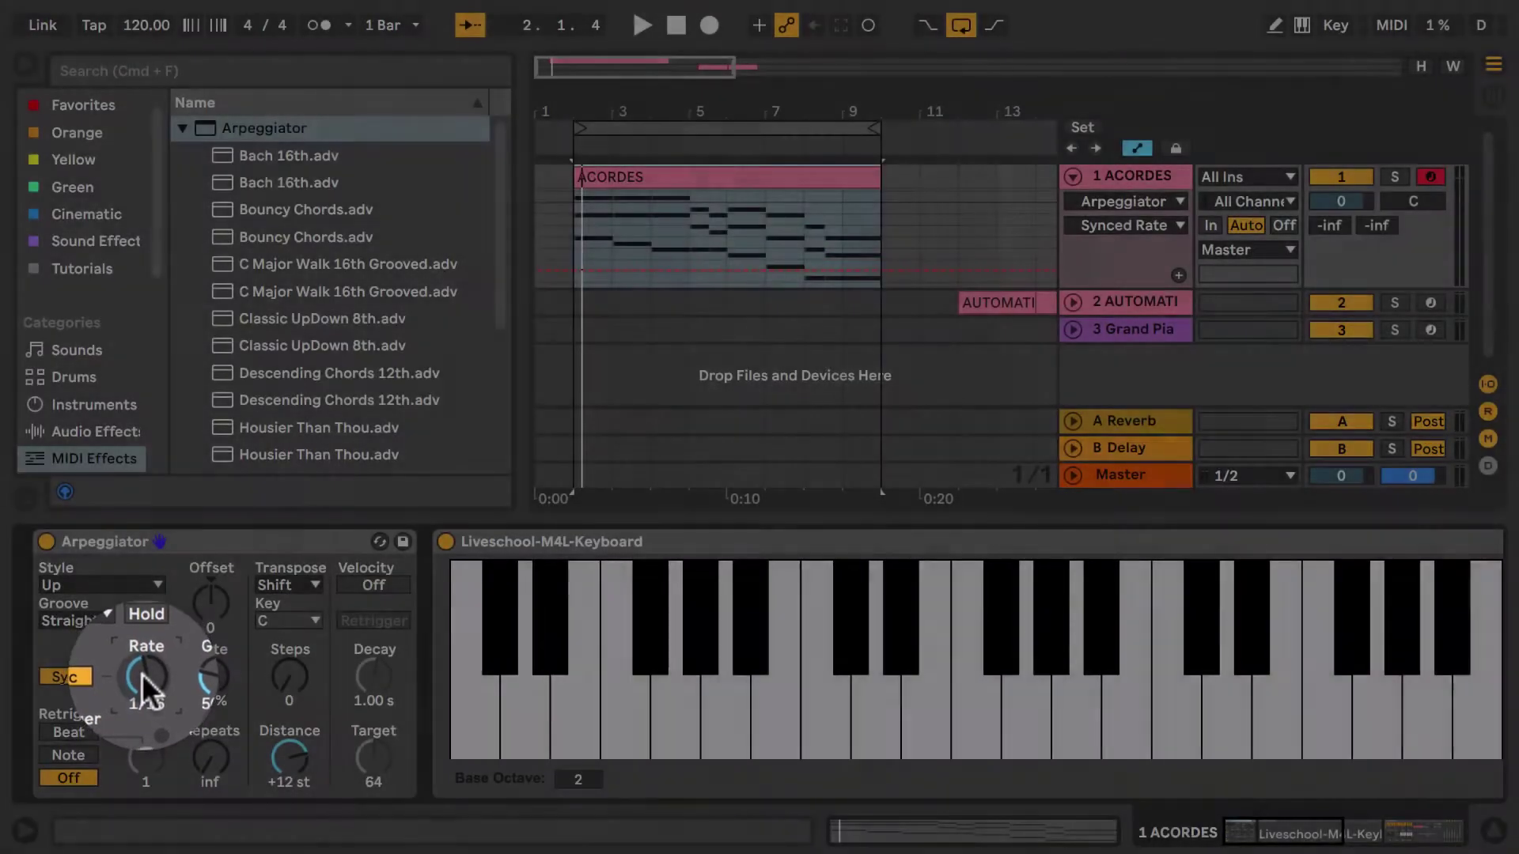
key(space)
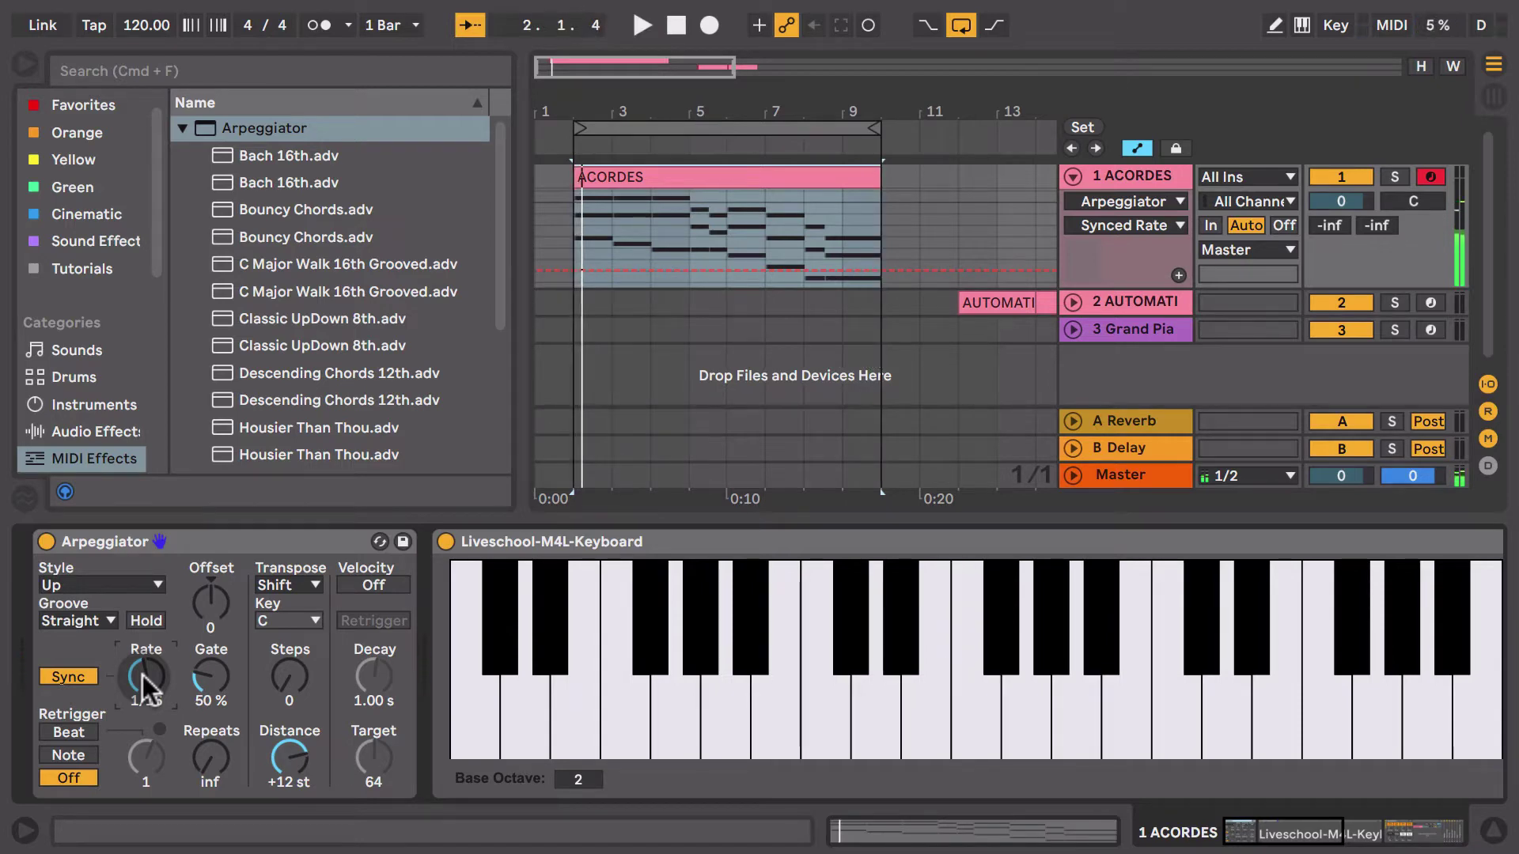
click(45, 541)
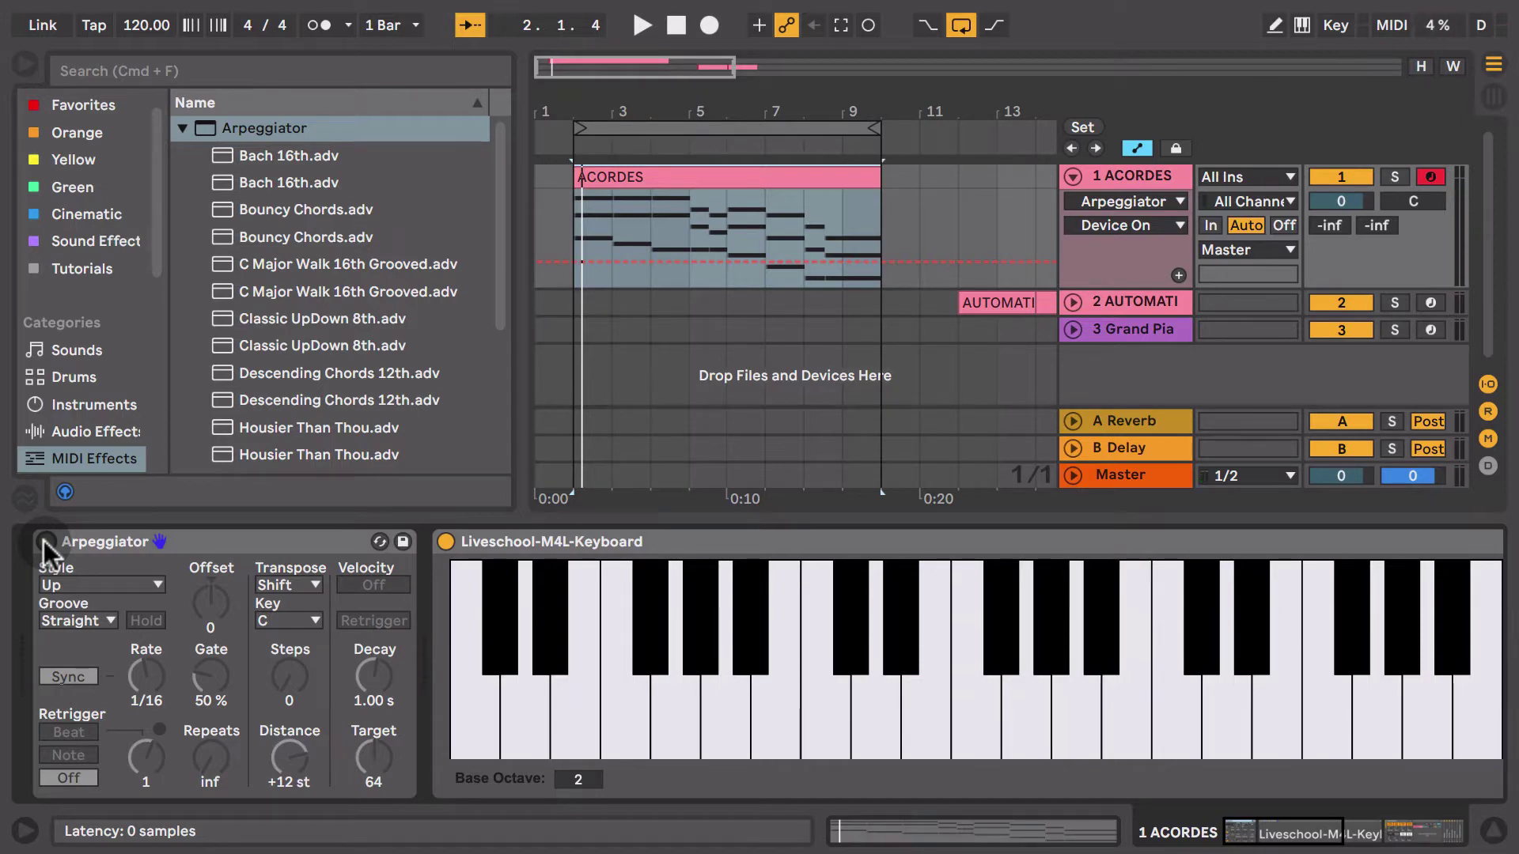
click(45, 541)
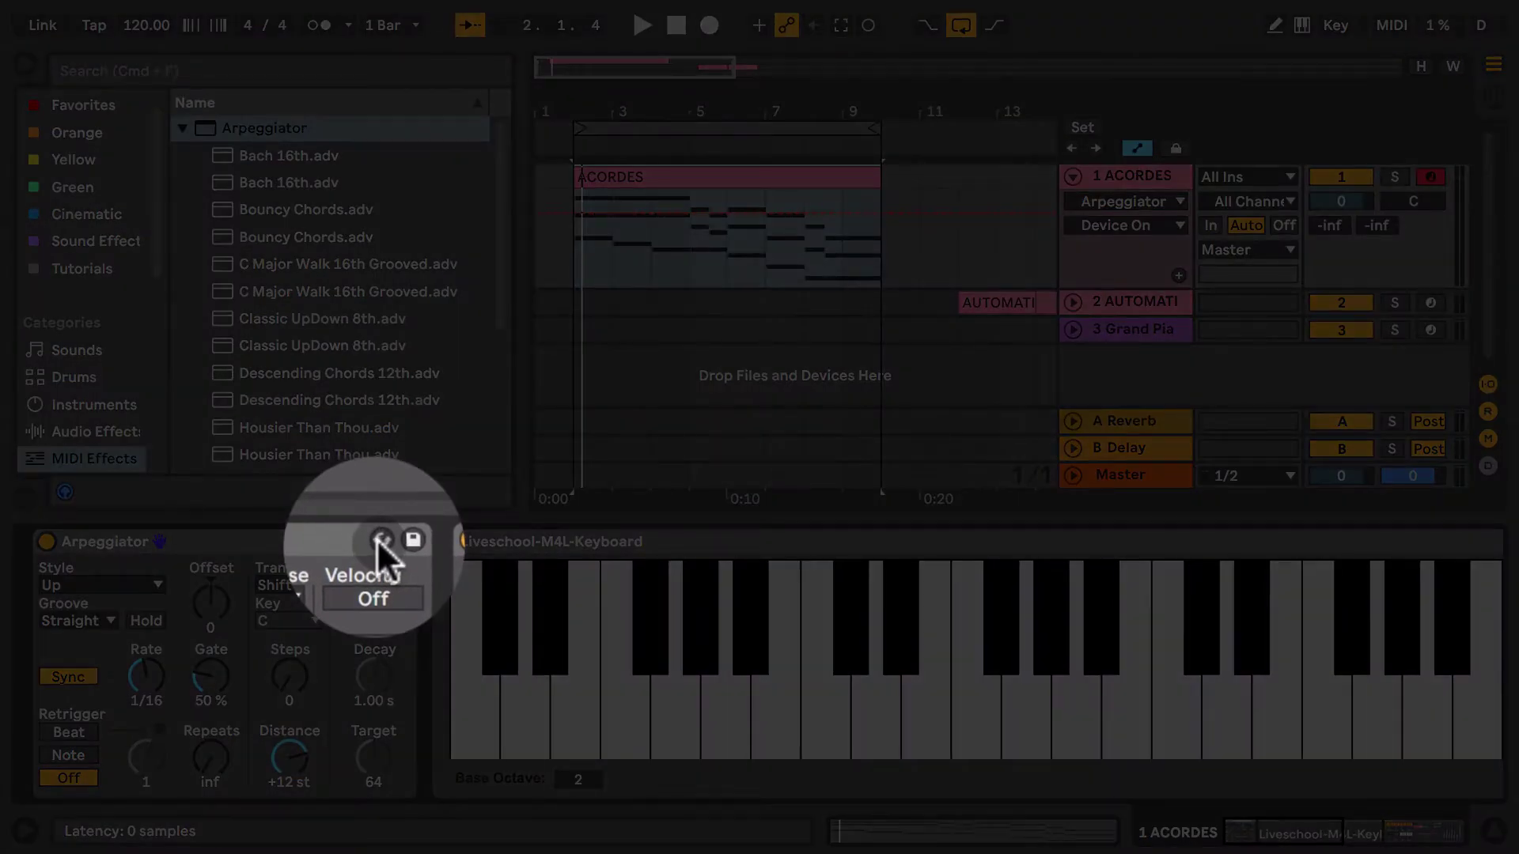
Start hot-swapping the Arpeggiator and audition the Bach 16th and Bouncy Chords presets over the playing clip
click(380, 540)
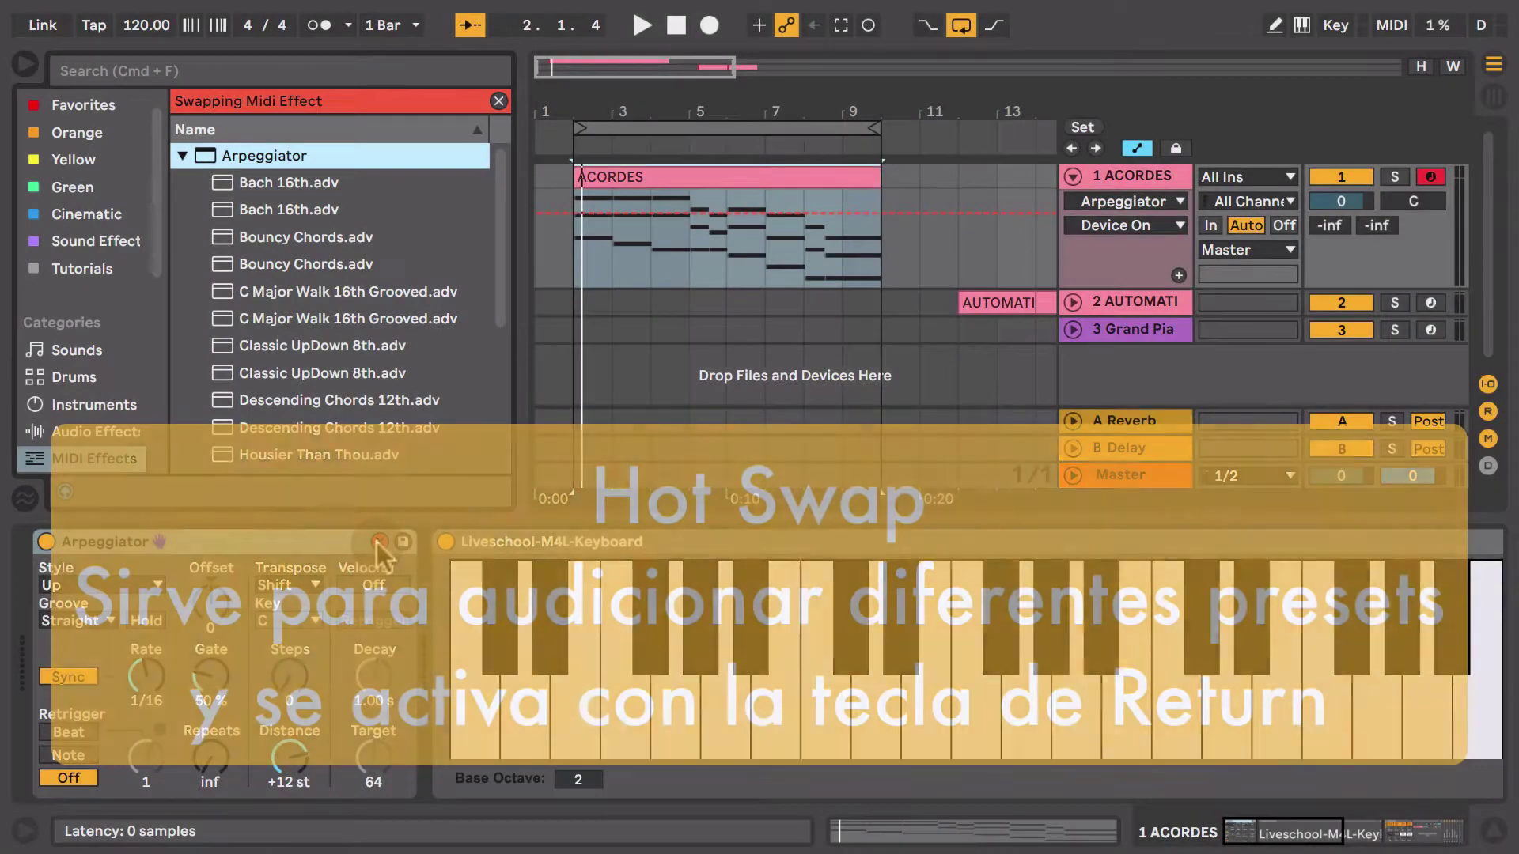
key(Down)
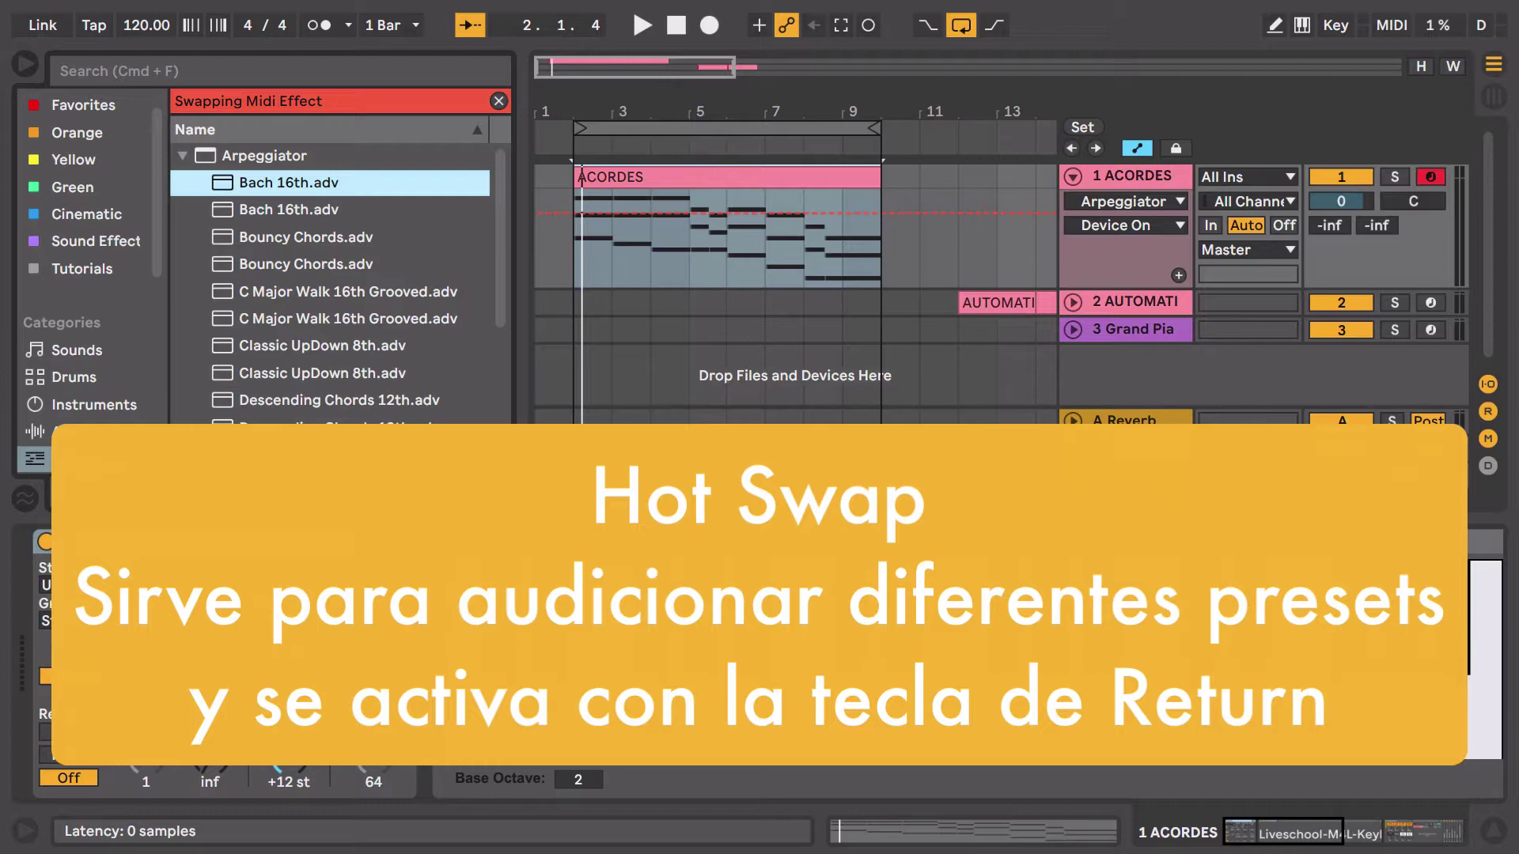
key(space)
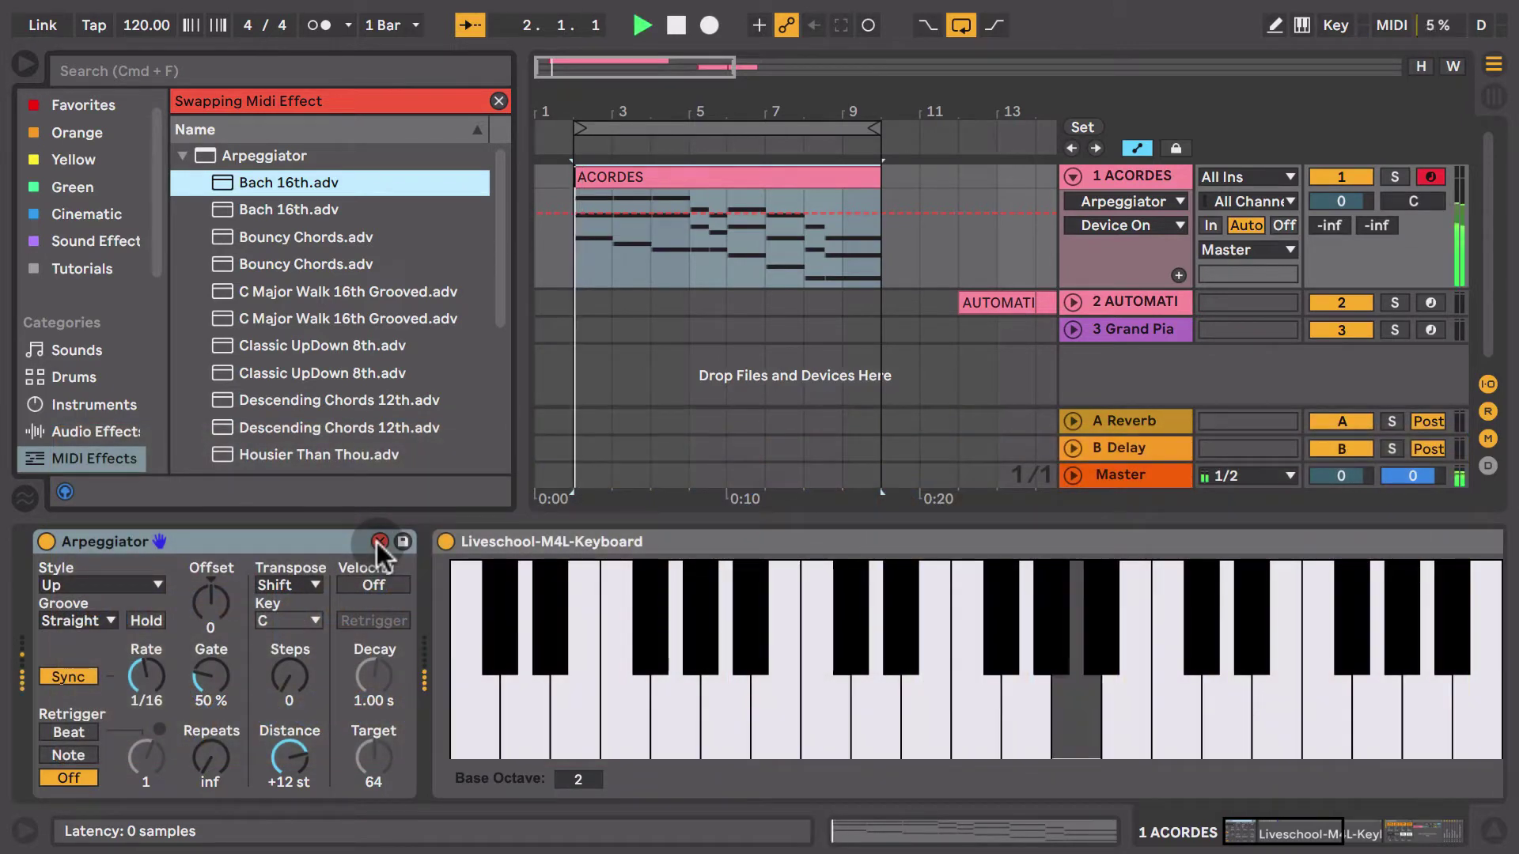
key(Return)
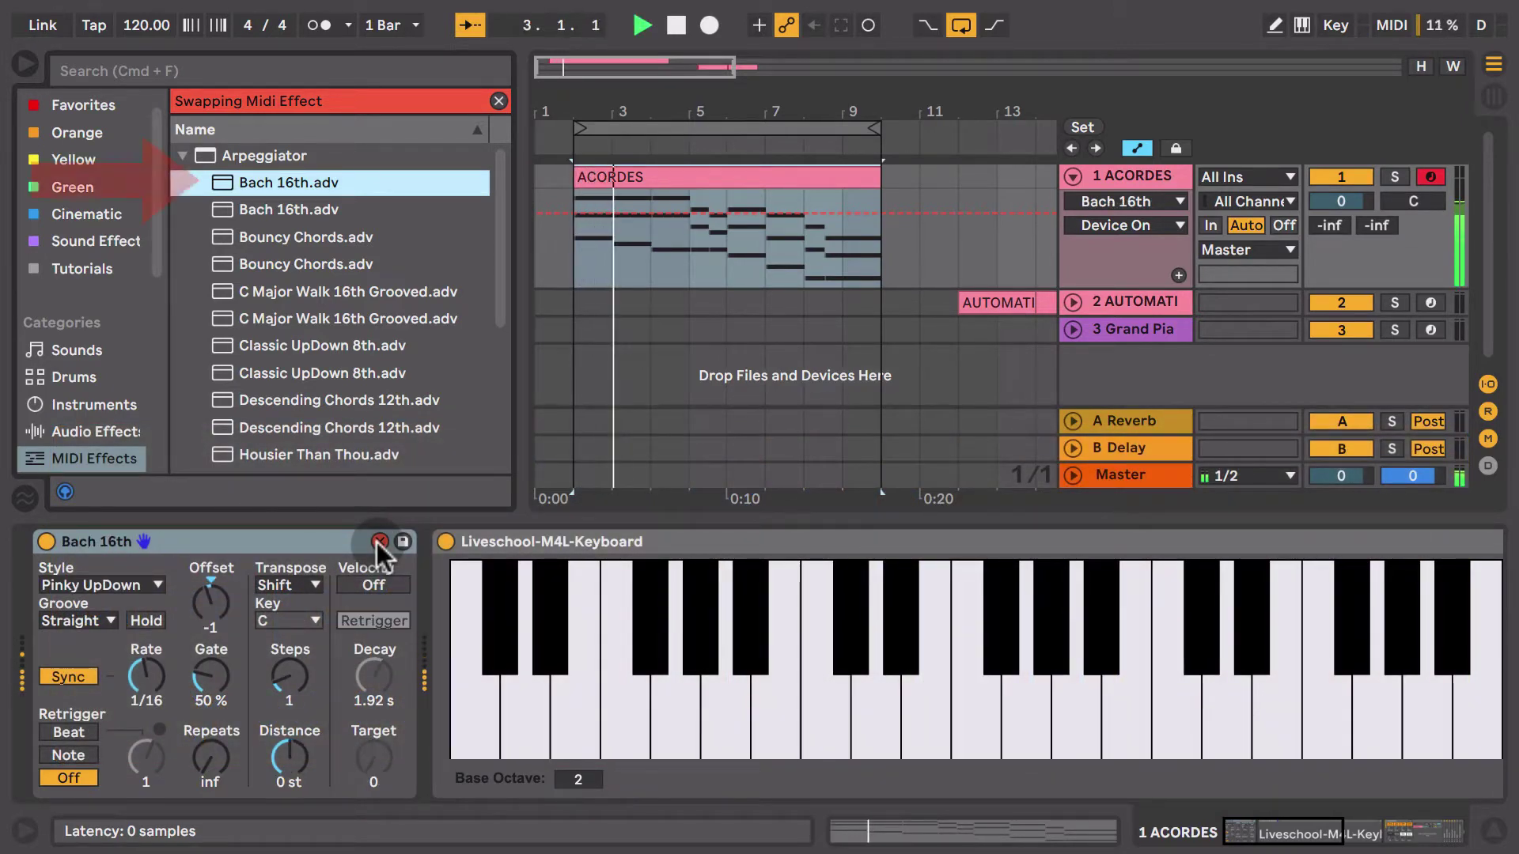
key(Down)
key(Down)
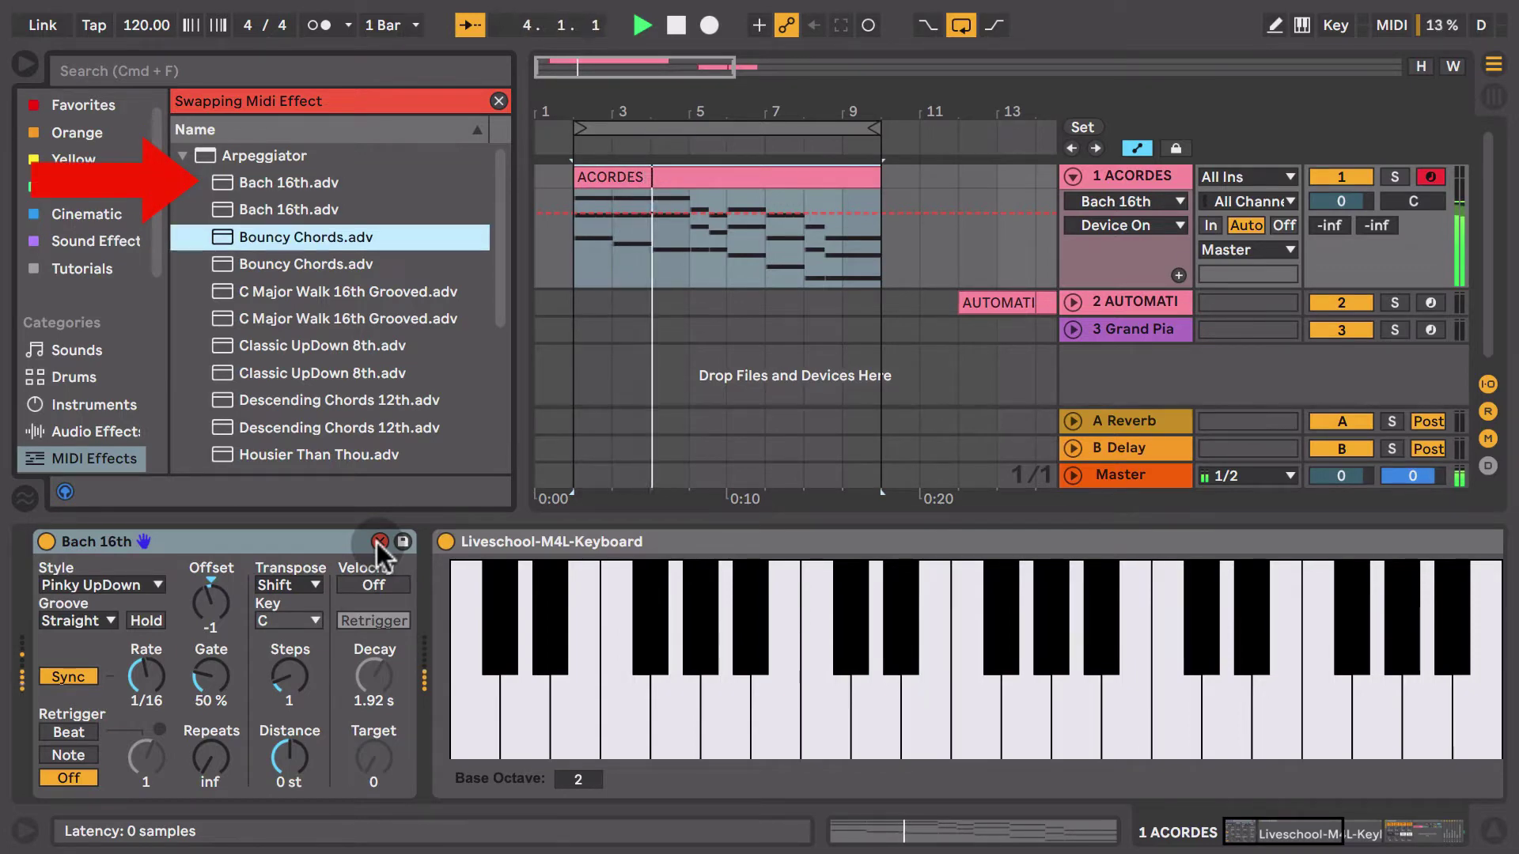
key(Return)
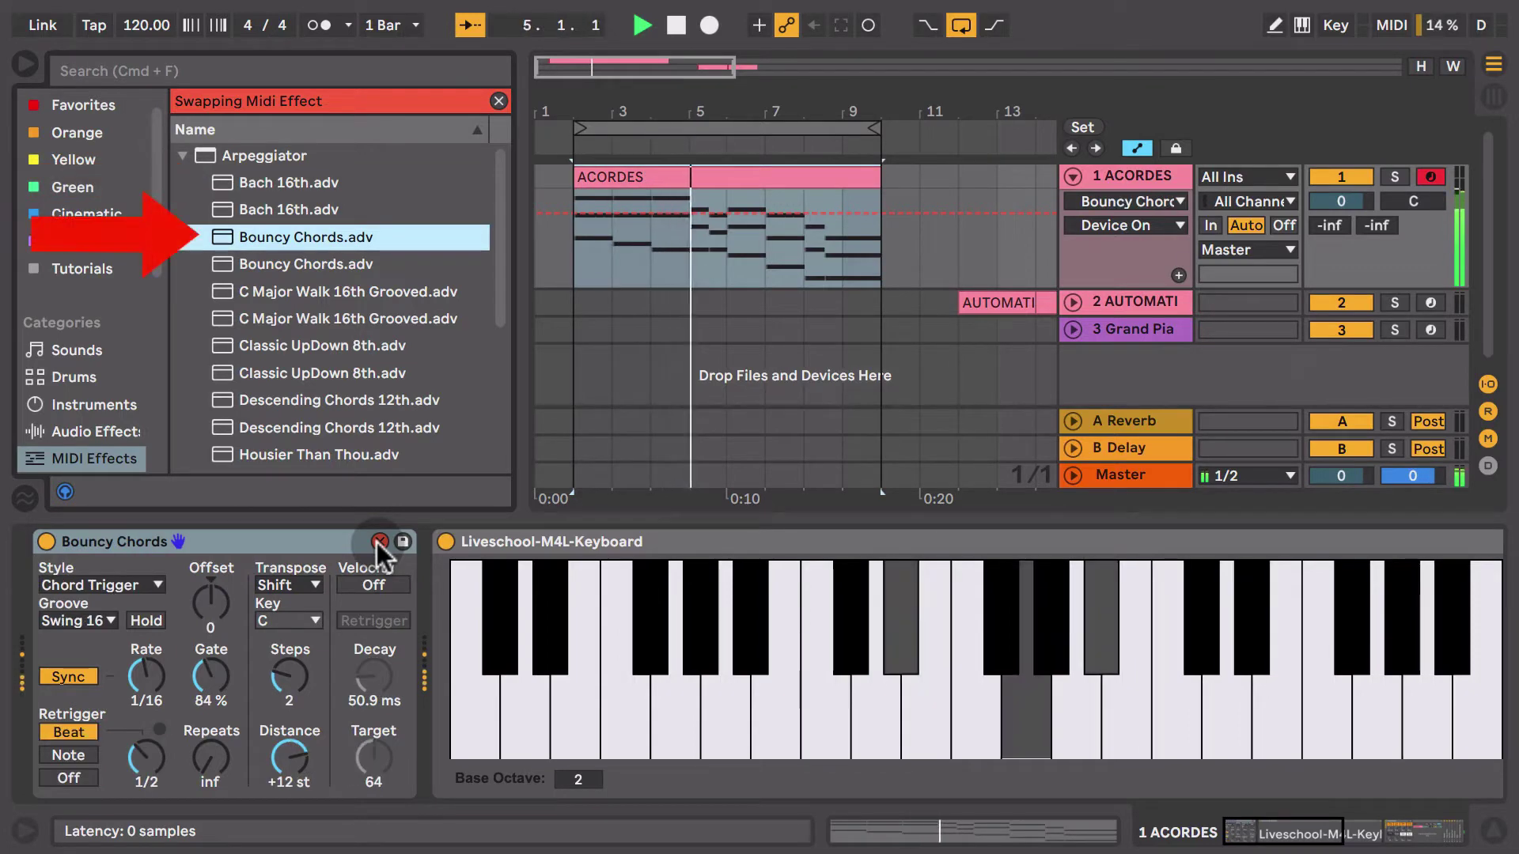
Audition the C Major Walk 16th Grooved and Classic UpDown 8th presets in the Arpeggiator during playback
key(Down)
key(Down)
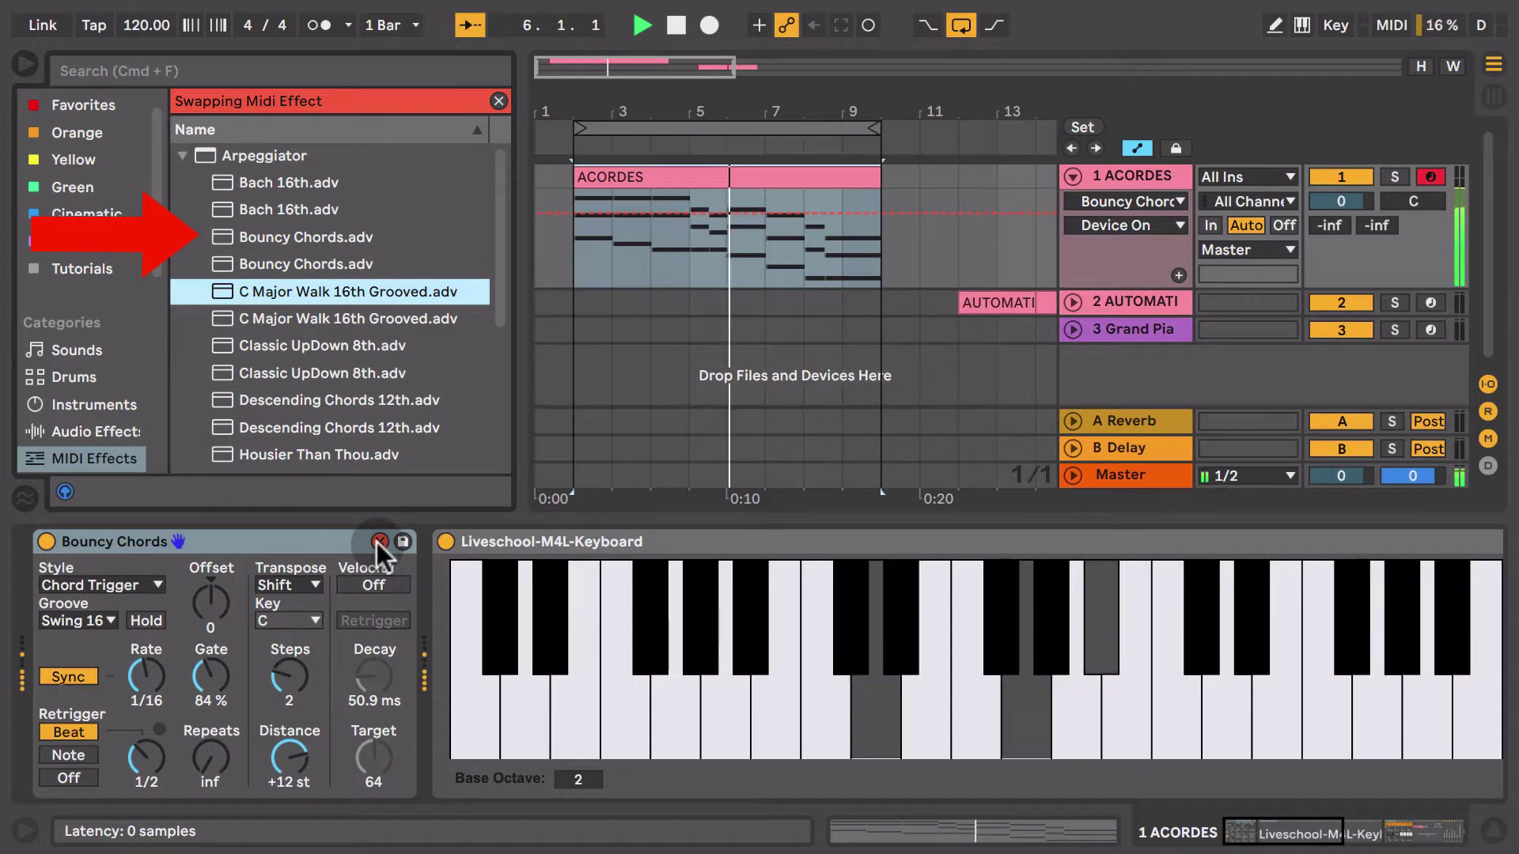
key(Return)
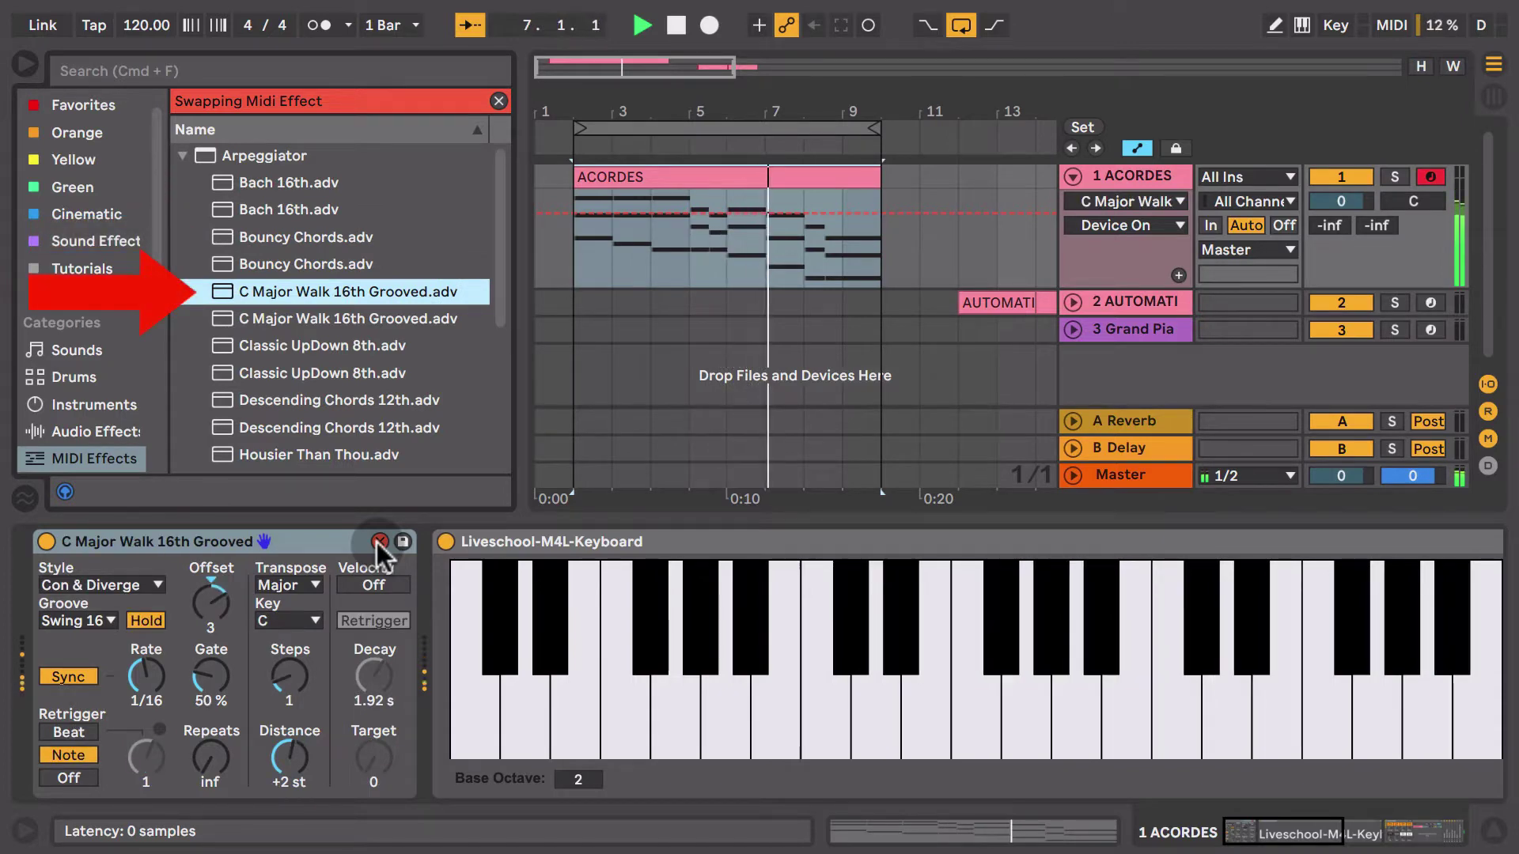
key(Down)
key(Down)
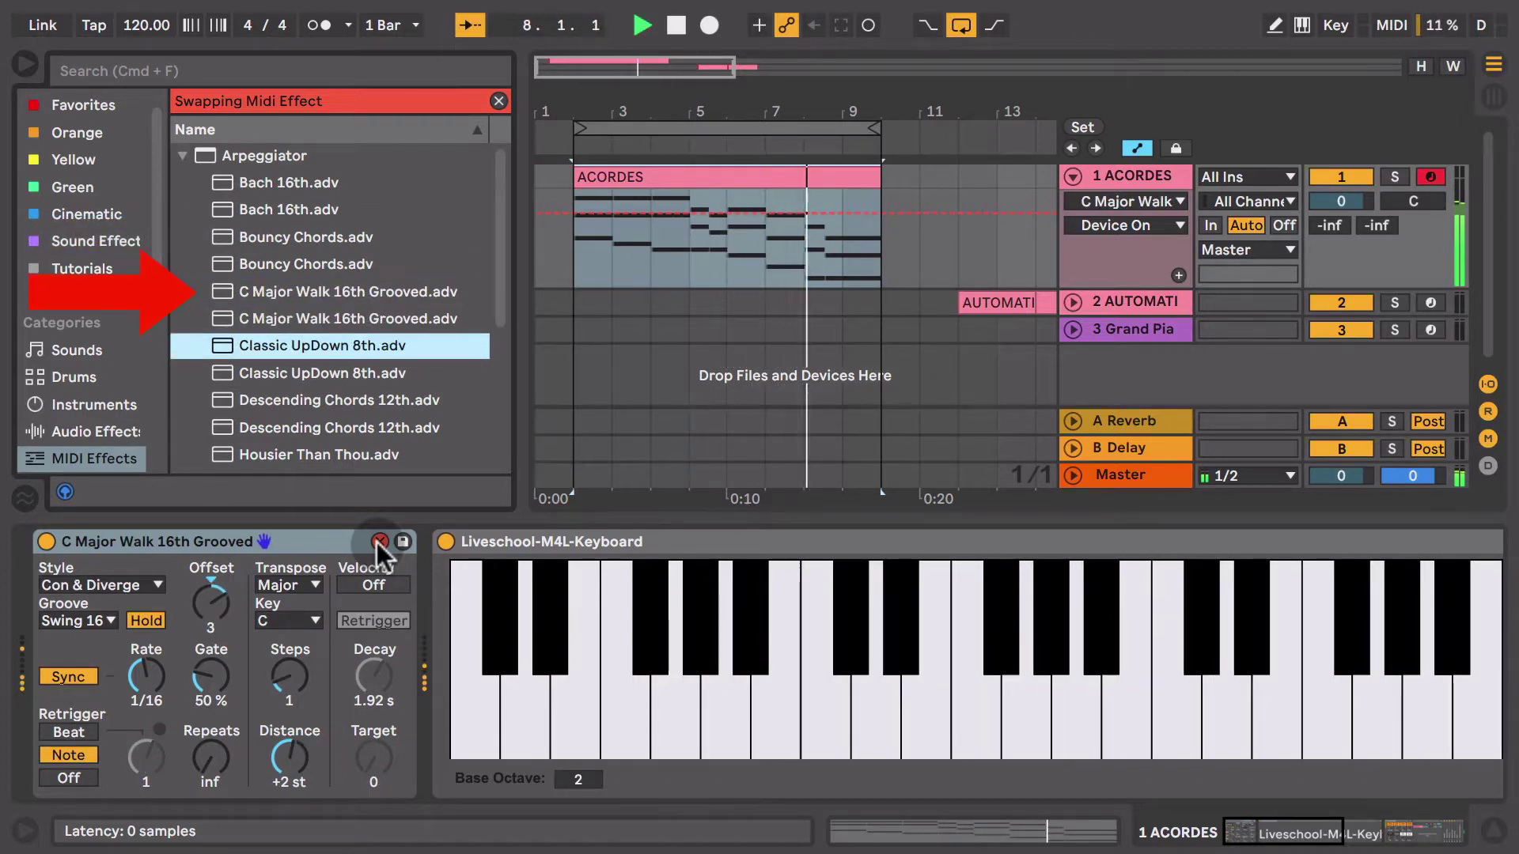
key(Return)
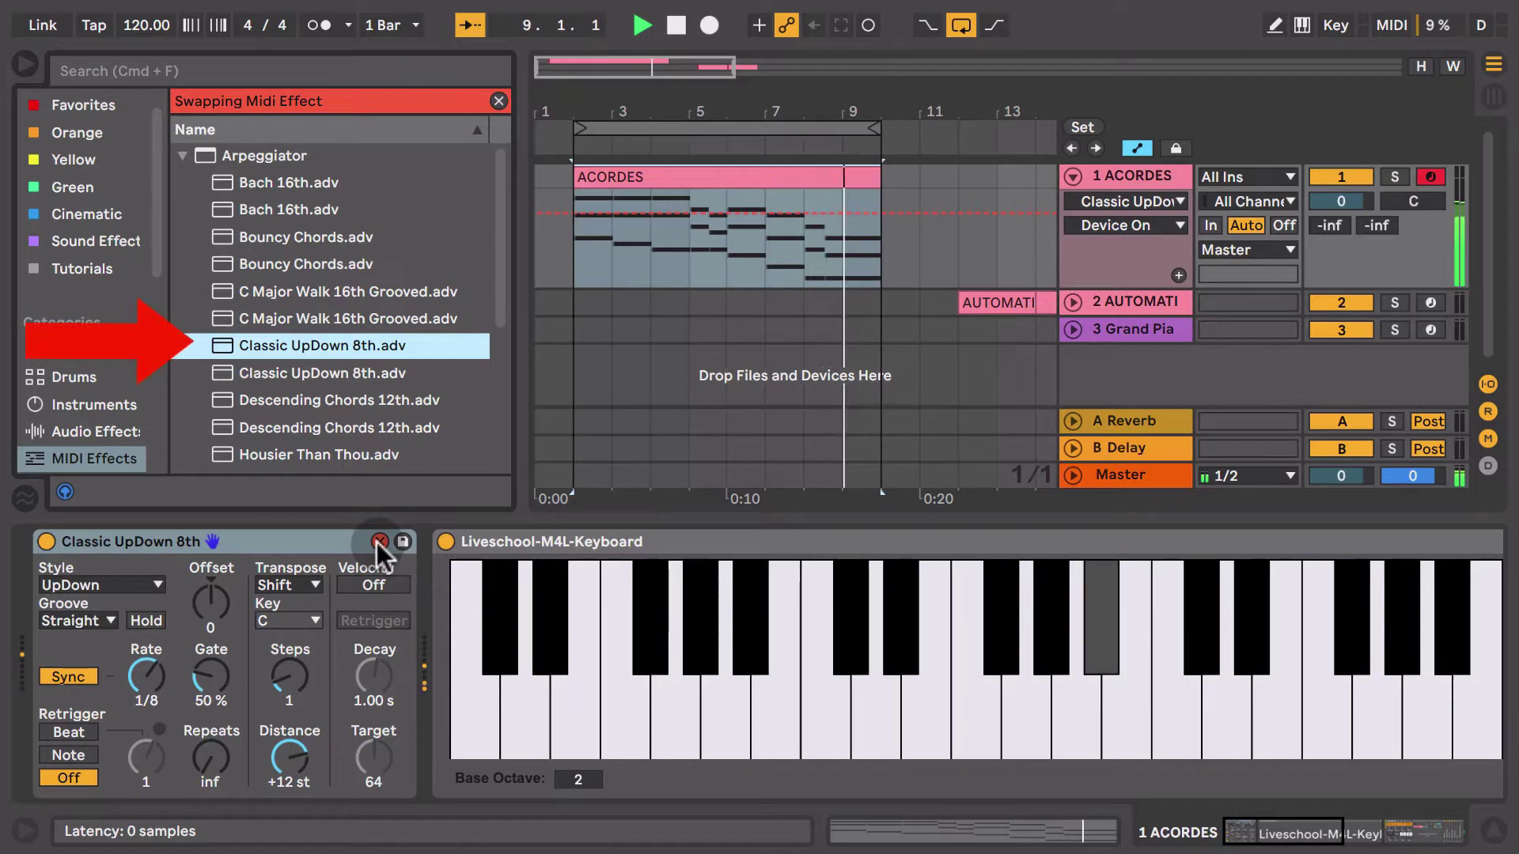
Audition the Descending Chords 12th and Housier Than Thou presets in the Arpeggiator and stop playback
key(Down)
key(Down)
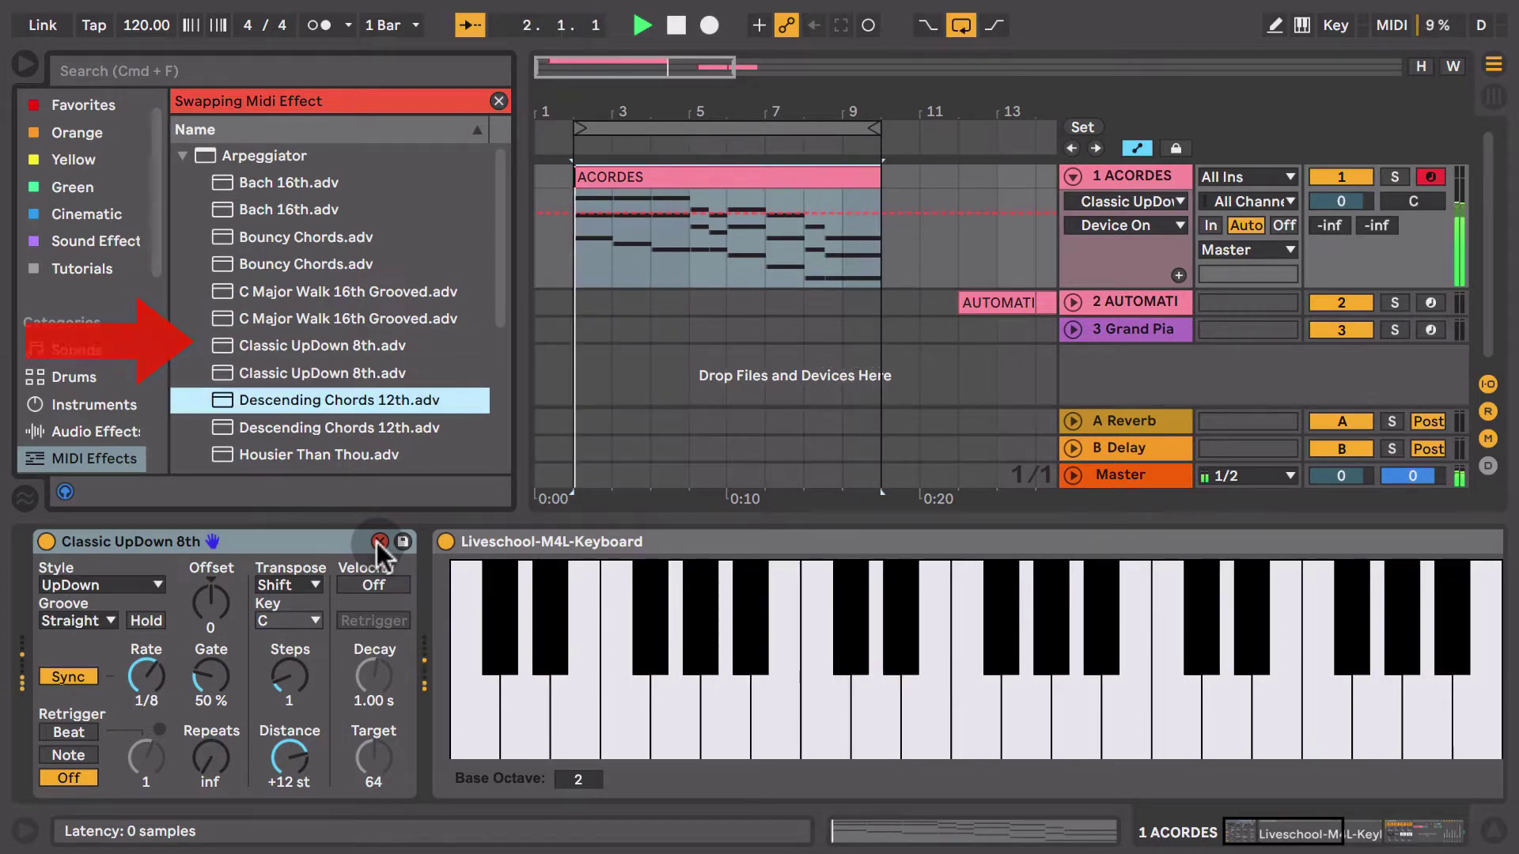
key(Return)
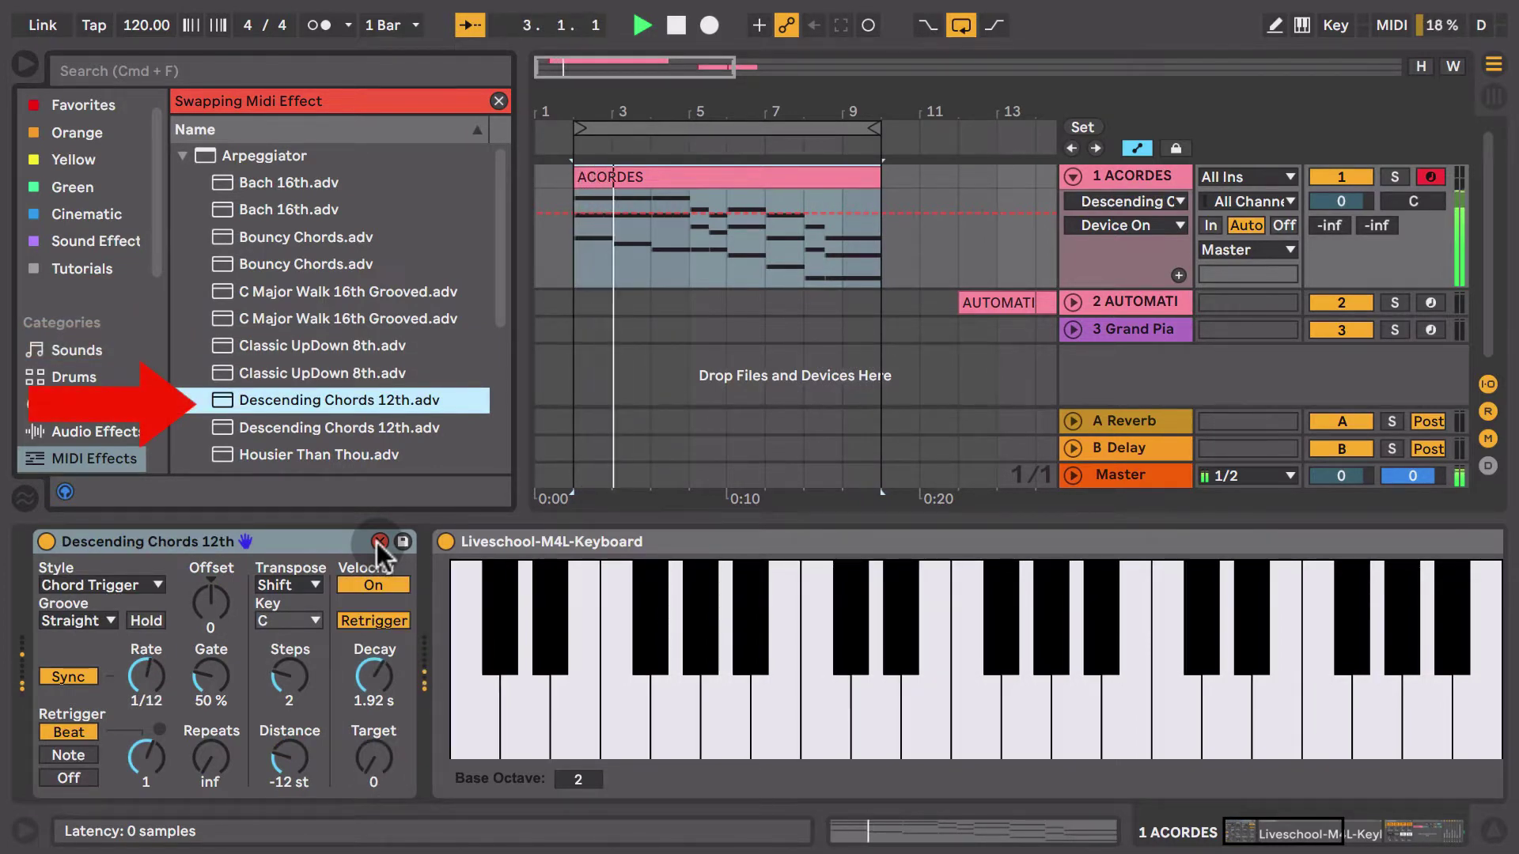
key(Down)
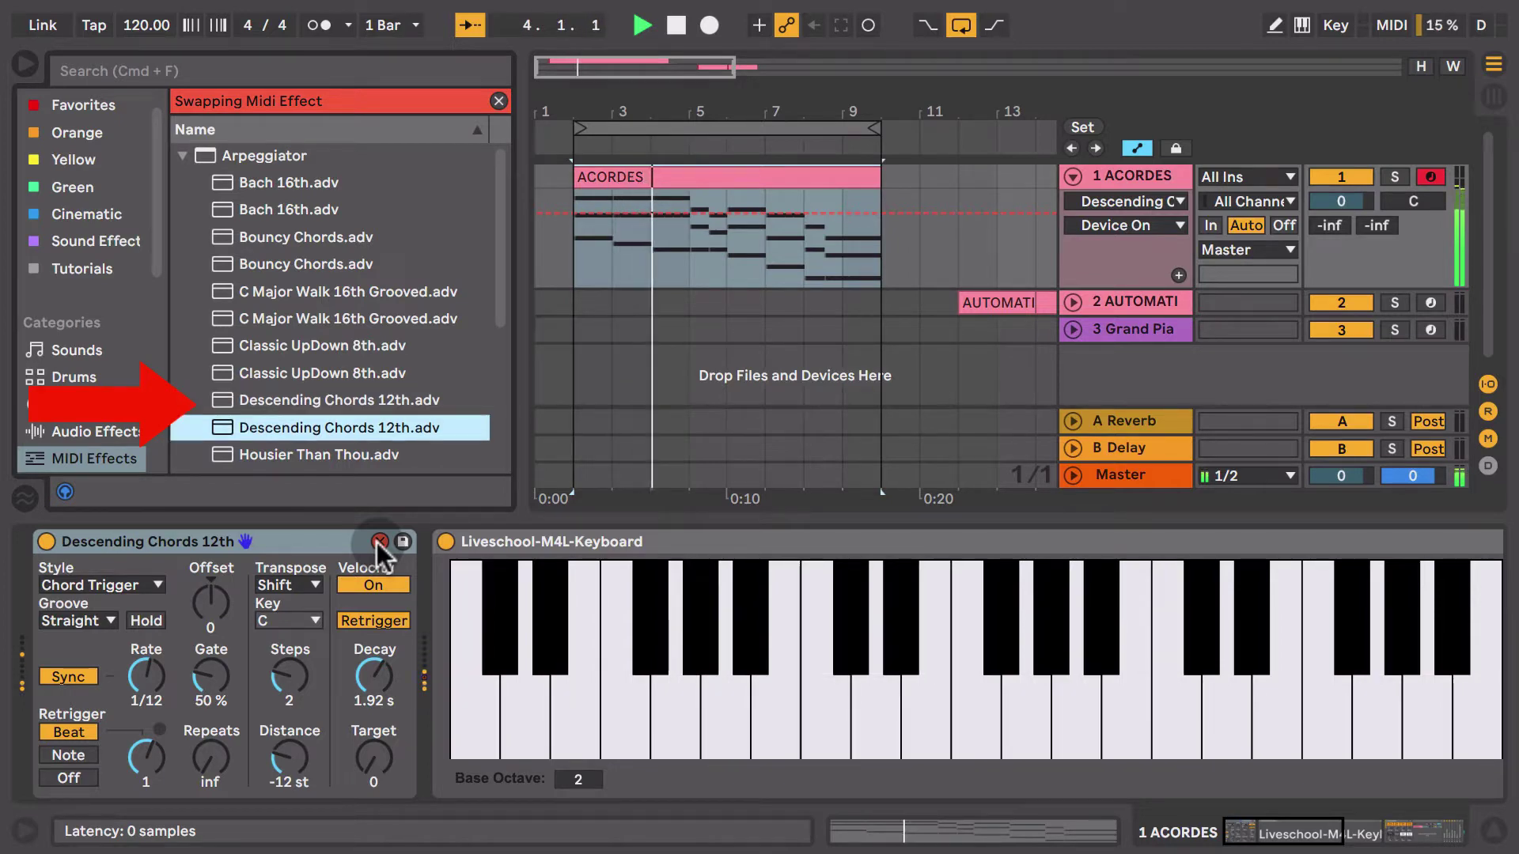
key(Down)
key(Return)
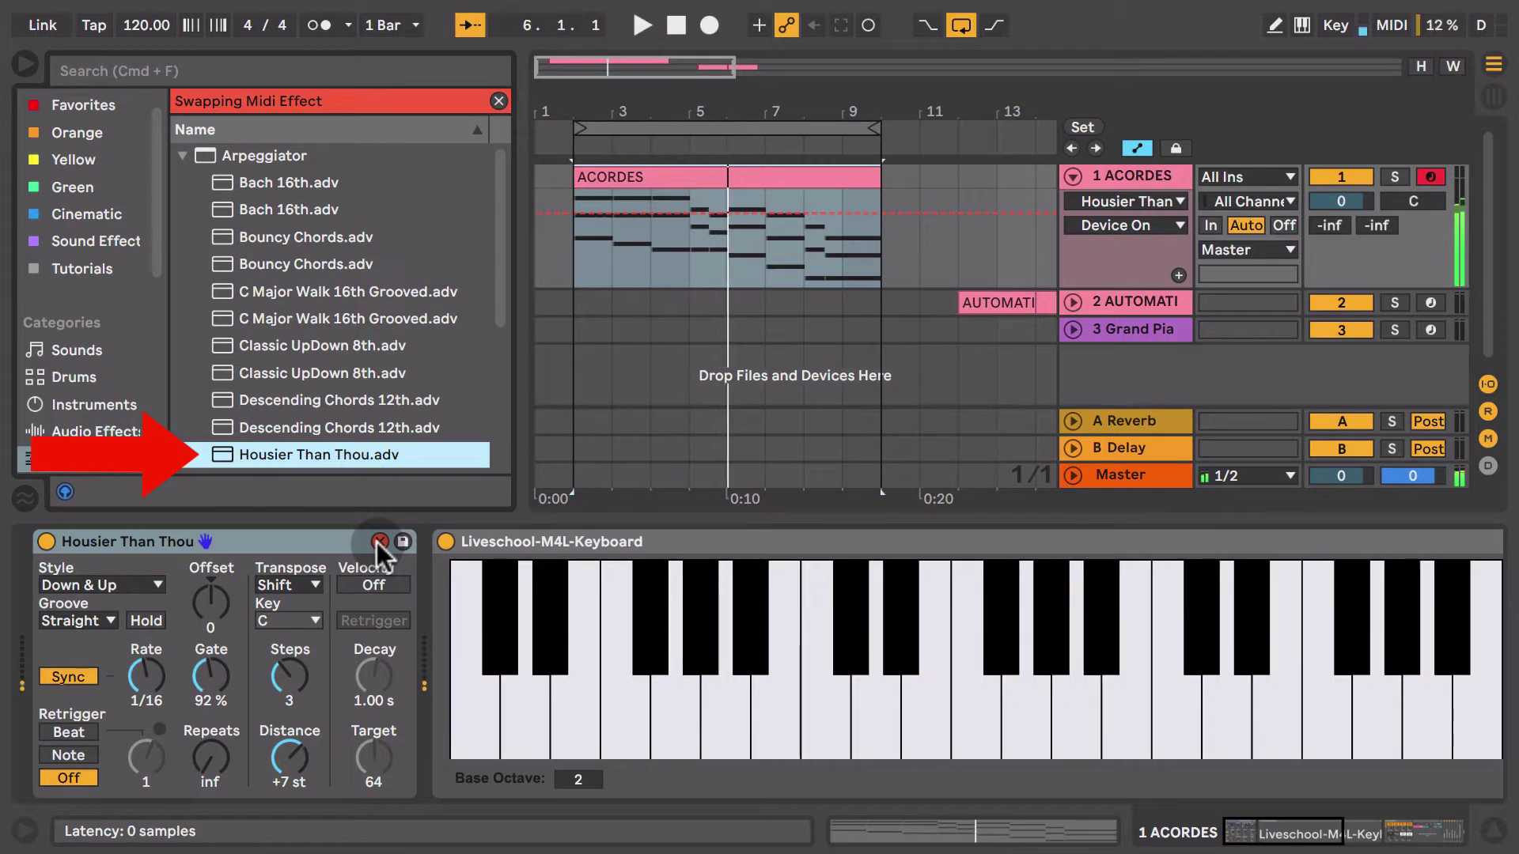
key(space)
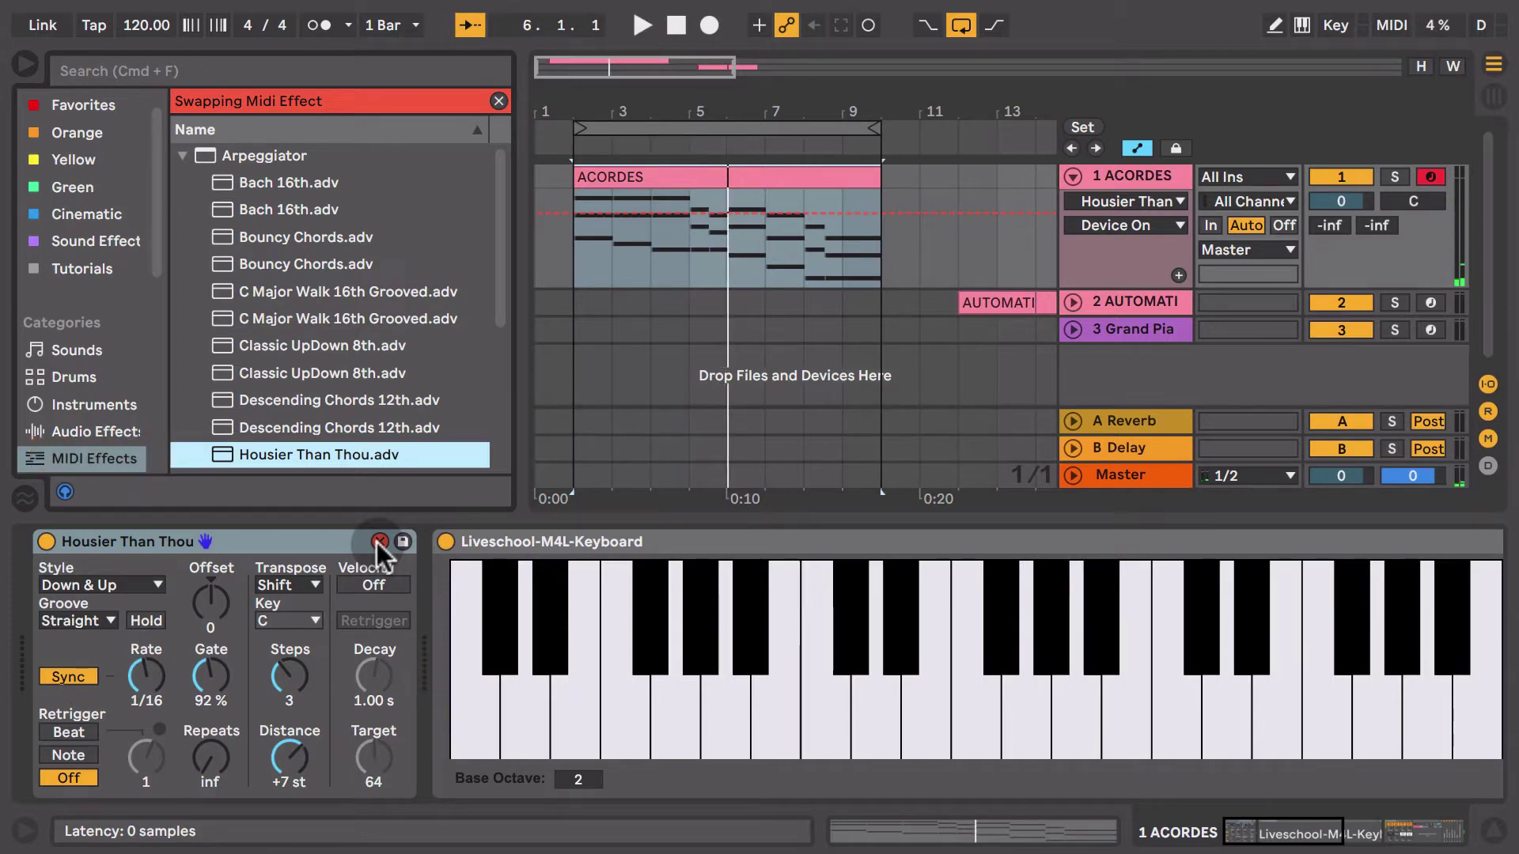
Swap back to the default Arpeggiator, audition it briefly with the chords, and leave hot-swap mode
key(Up)
key(Up)
key(Up)
key(Up)
key(Up)
key(Up)
key(Up)
key(Up)
key(Up)
key(Up)
key(Up)
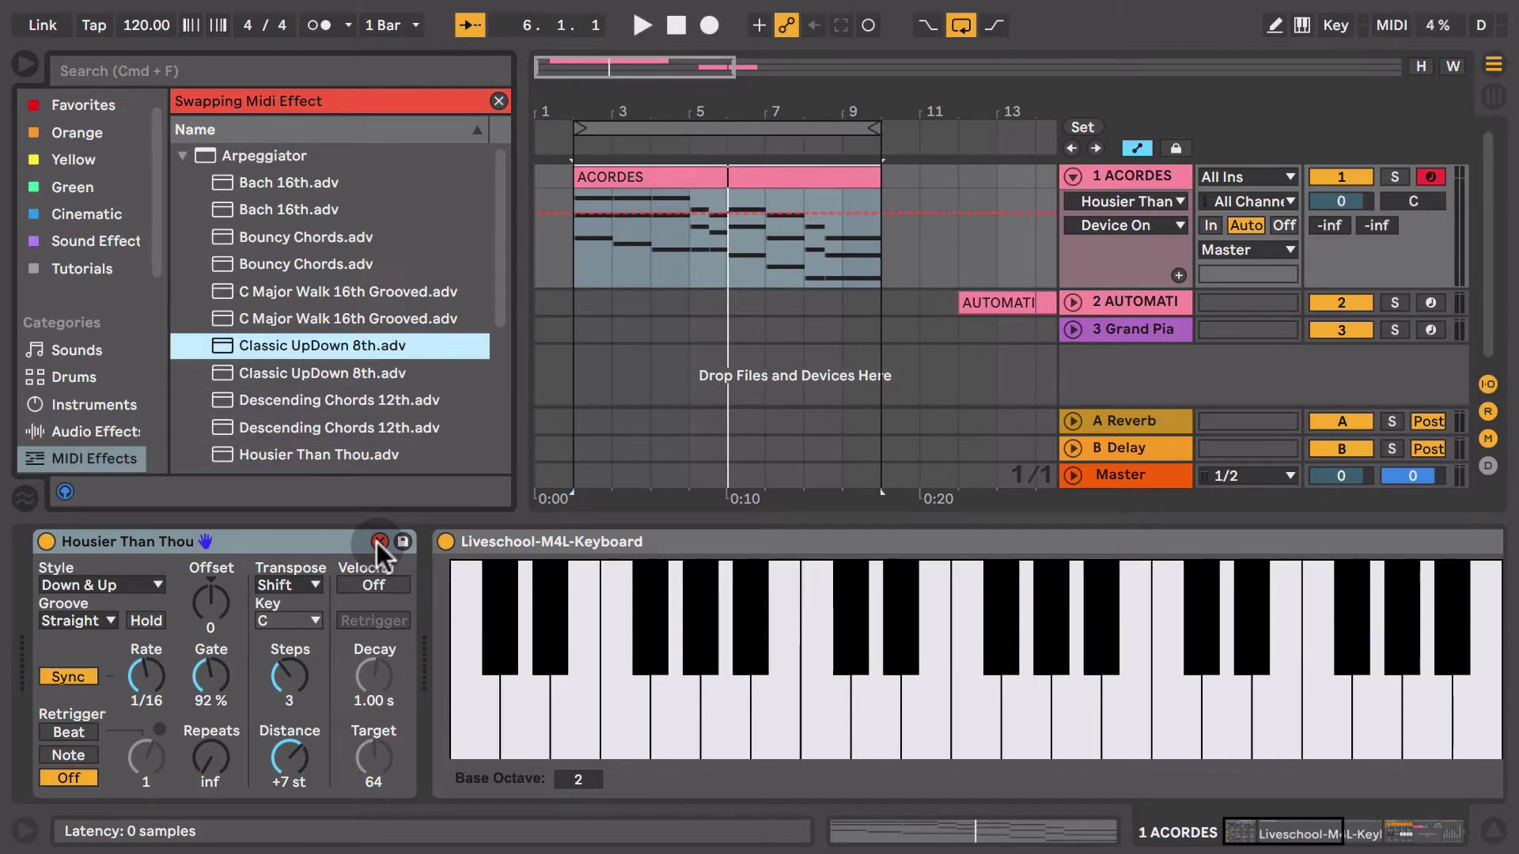
key(Return)
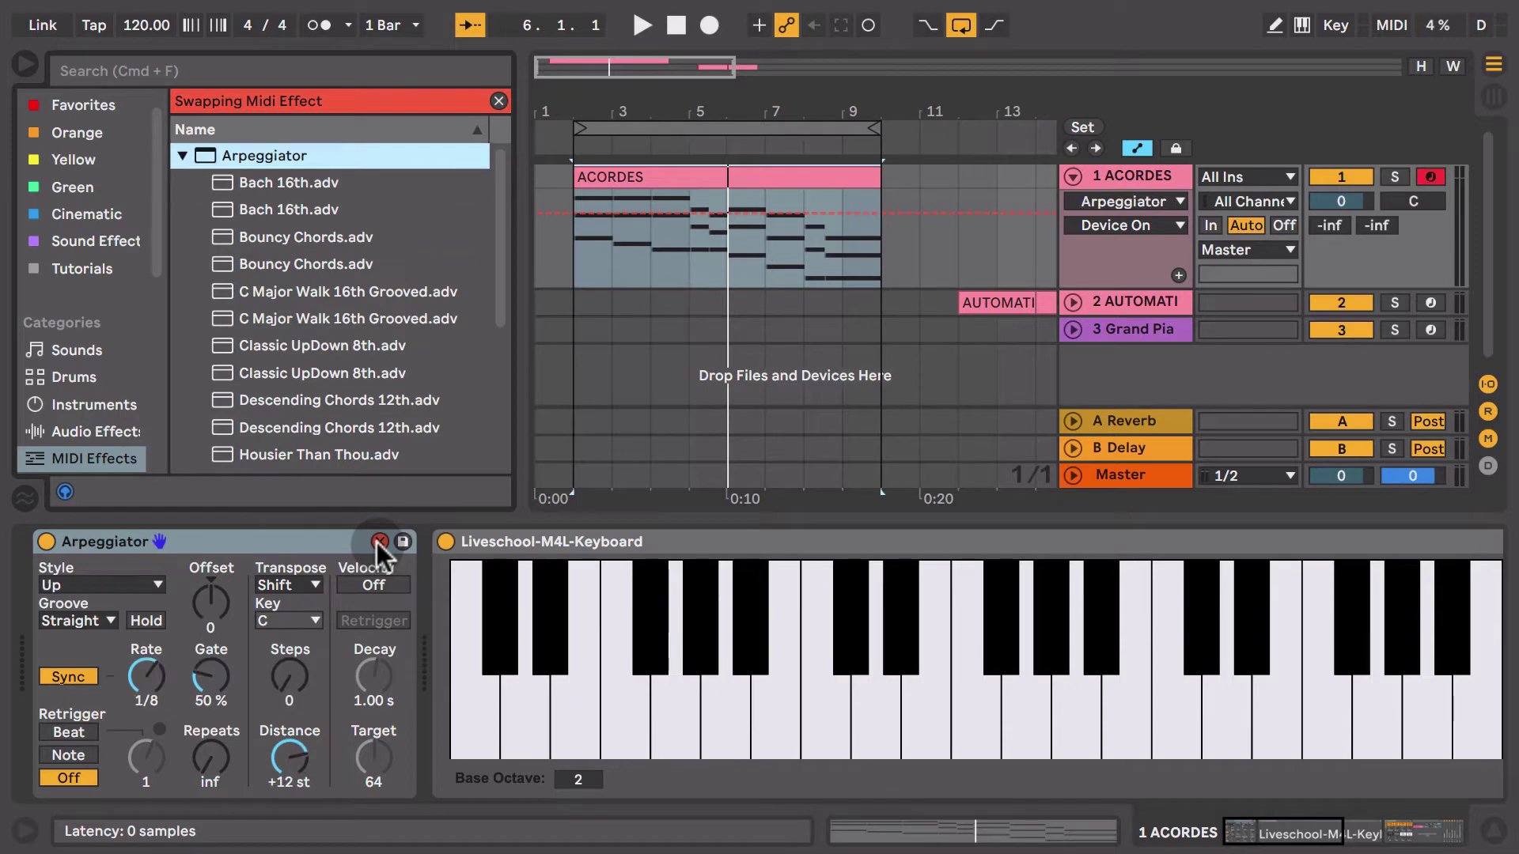
key(space)
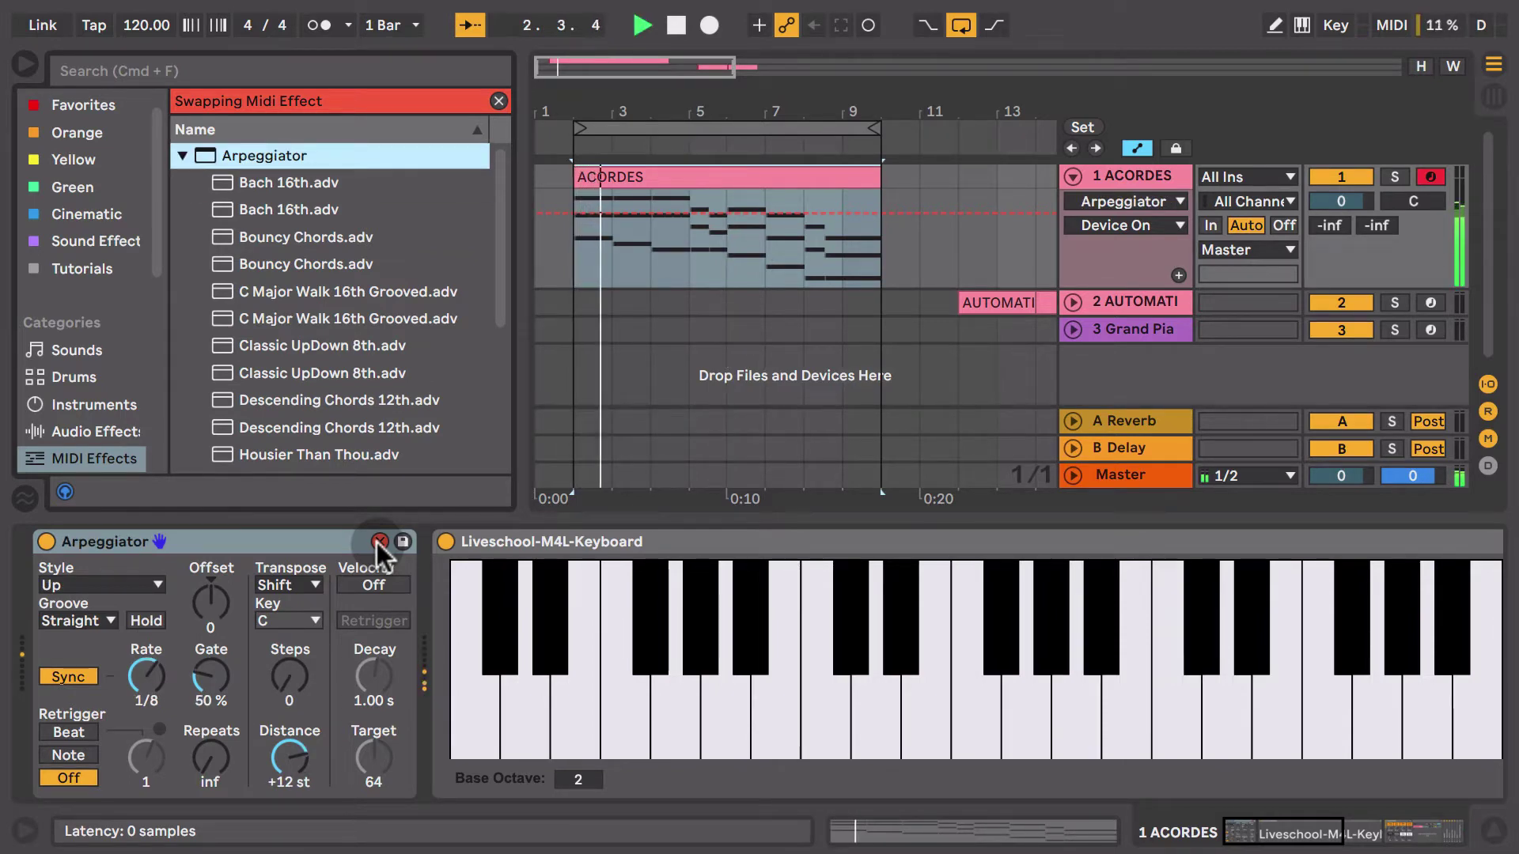
key(space)
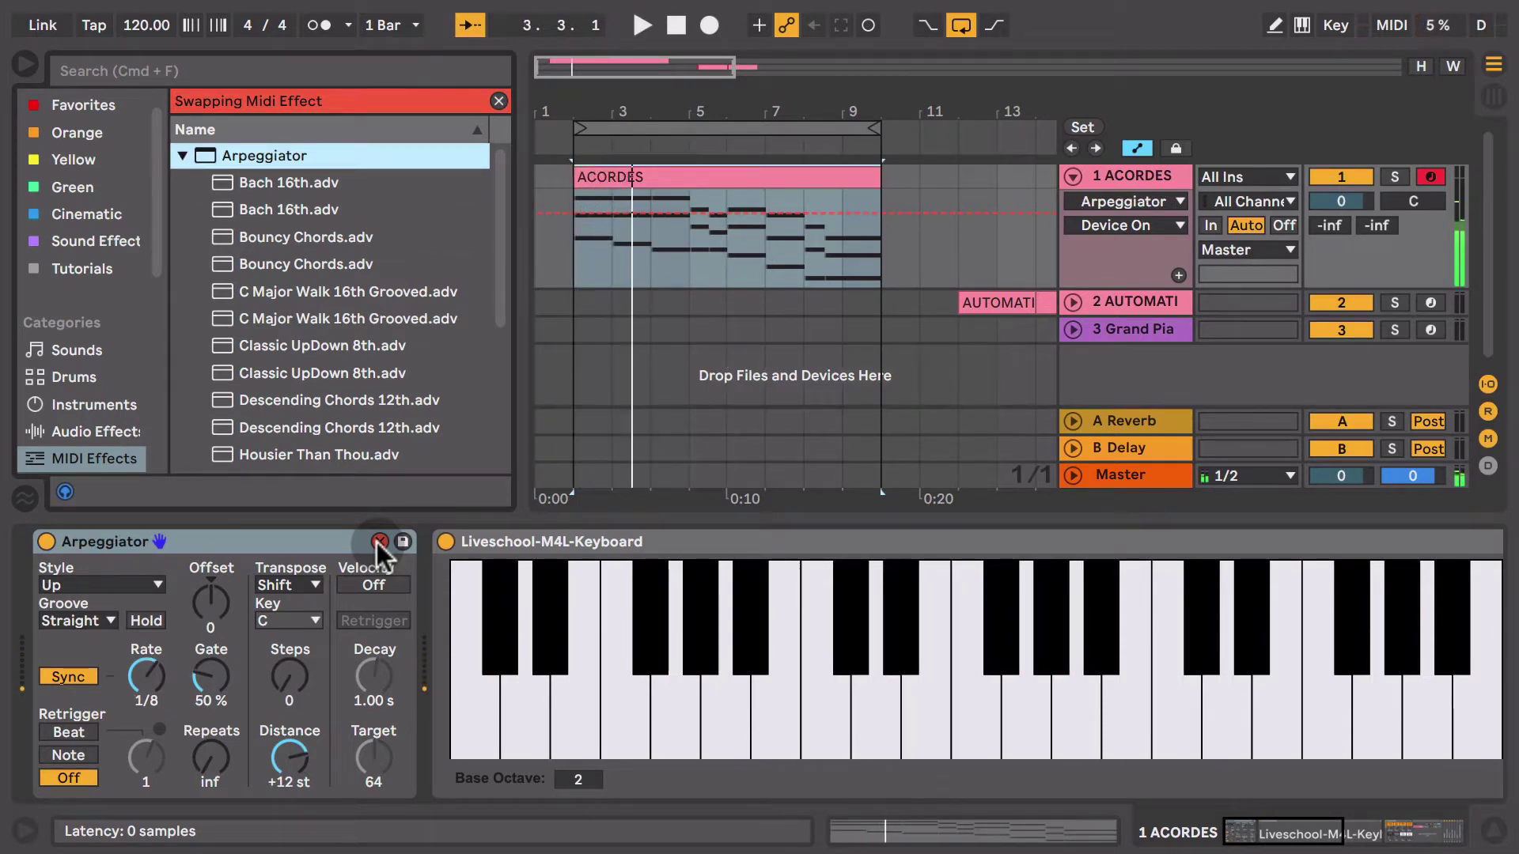
click(378, 543)
View the Arpeggiator's Style choices and compare the chord with the device bypassed and active
click(152, 585)
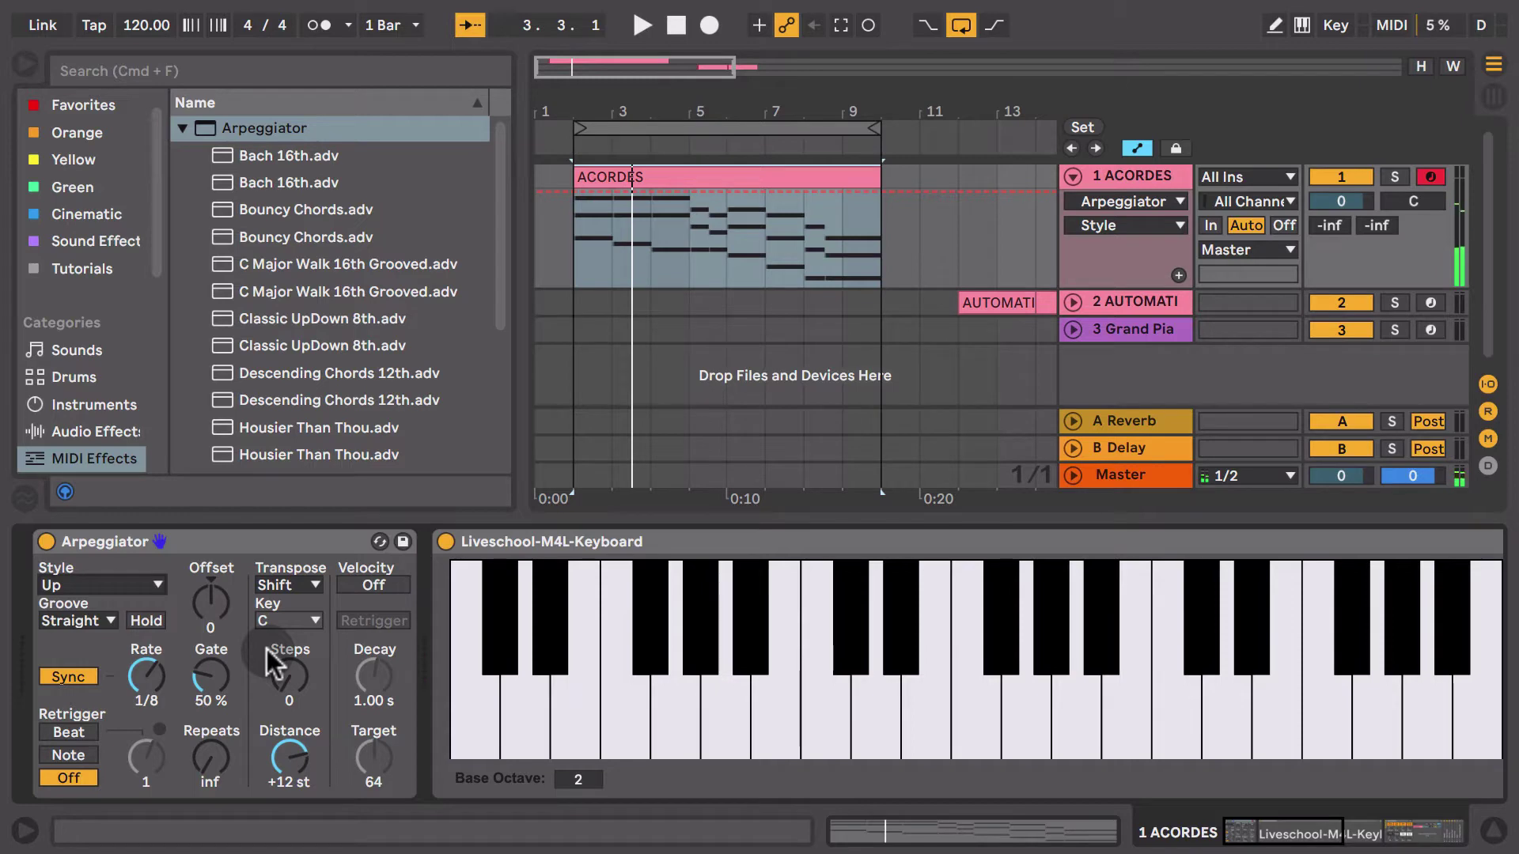
click(46, 542)
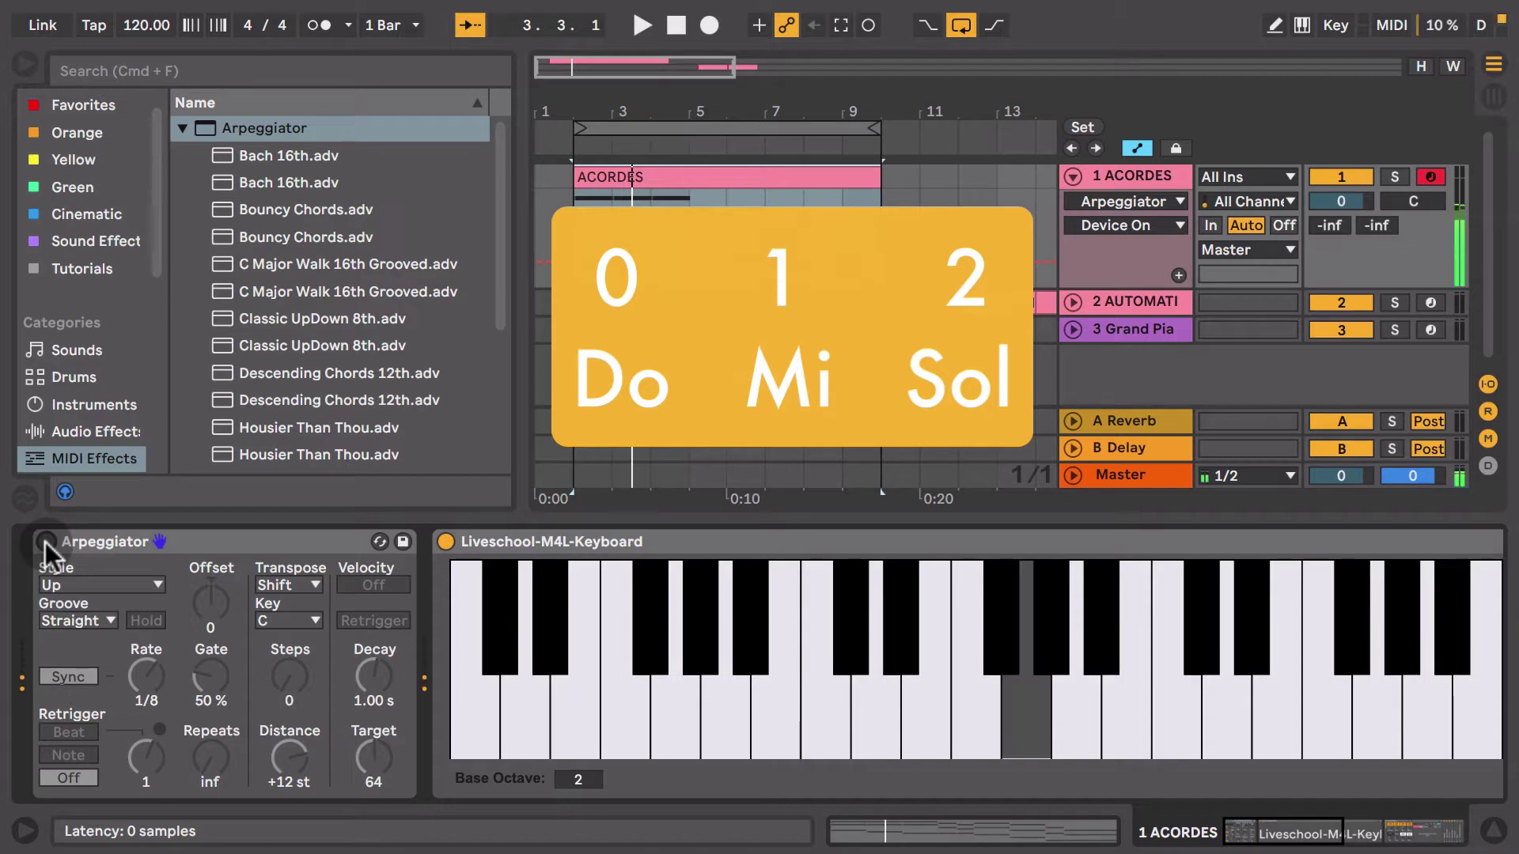
click(45, 543)
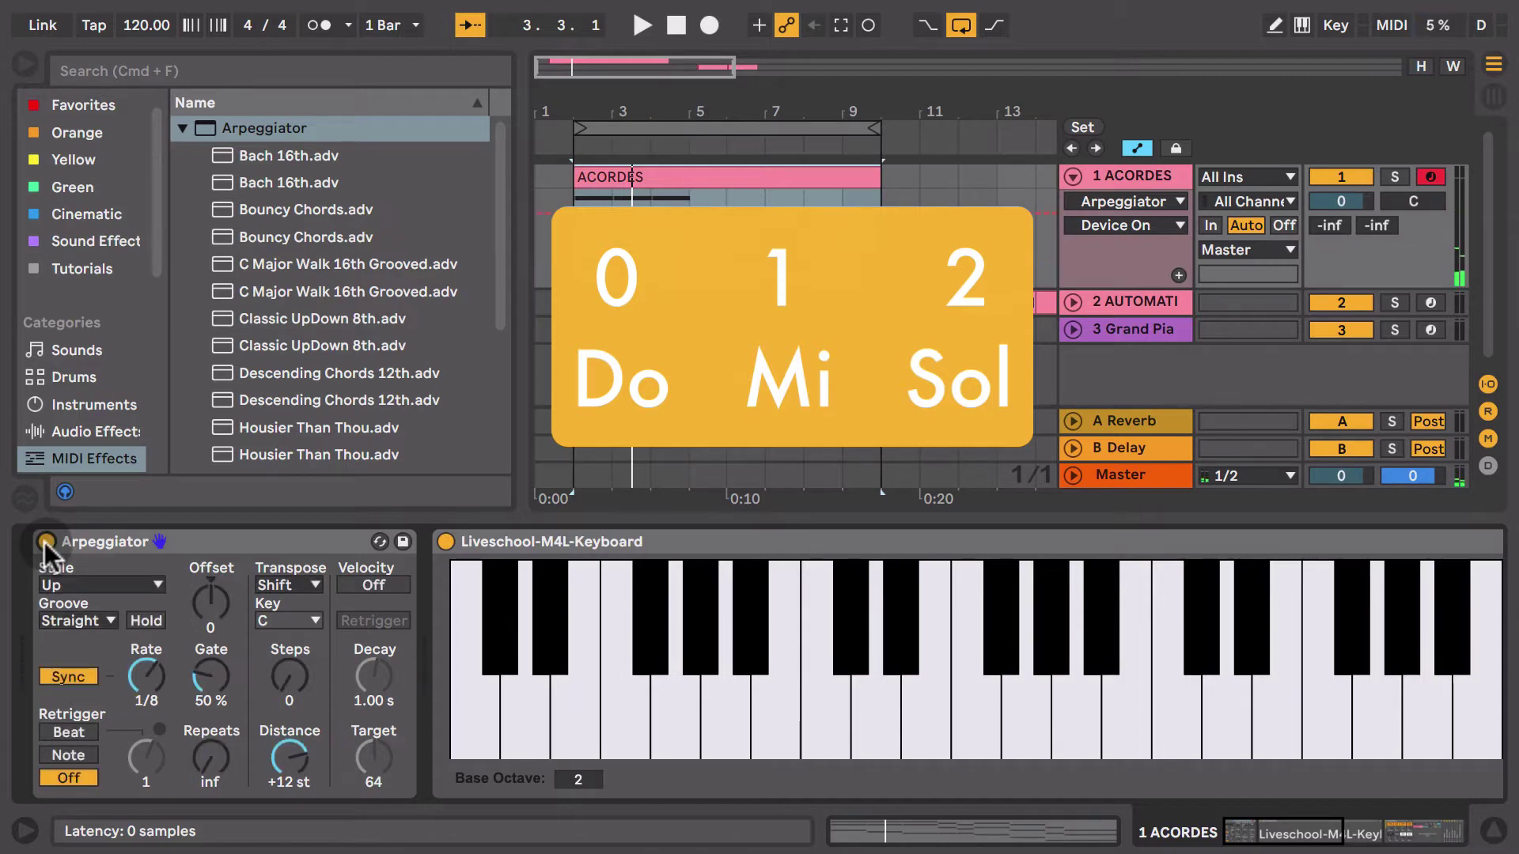
Try an Arpeggiator Offset of 2, return it to 0, and set the Rate to 1/16
click(212, 608)
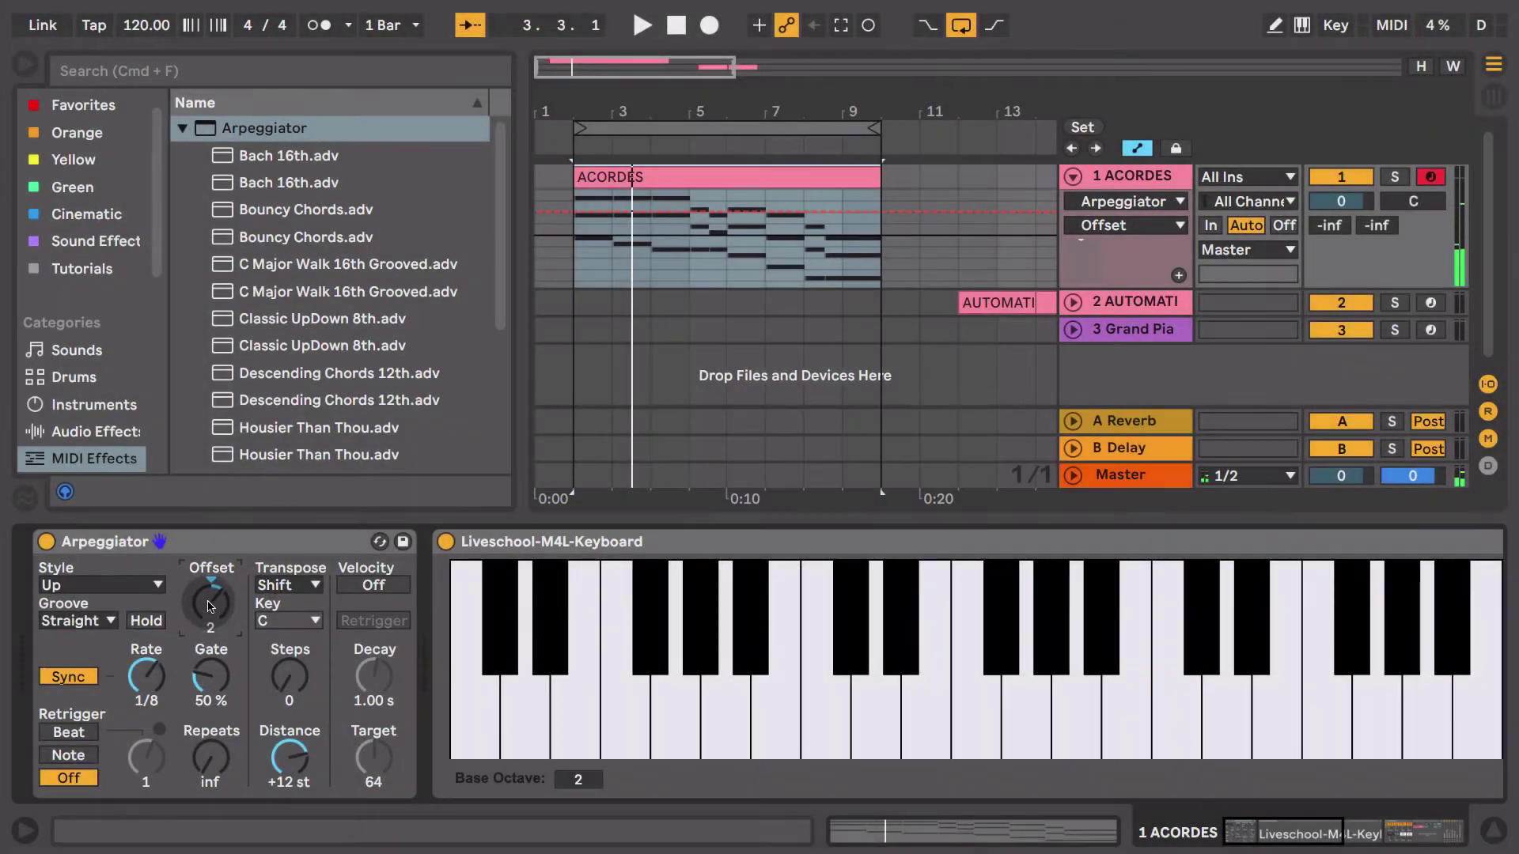
drag(210, 607, 141, 623)
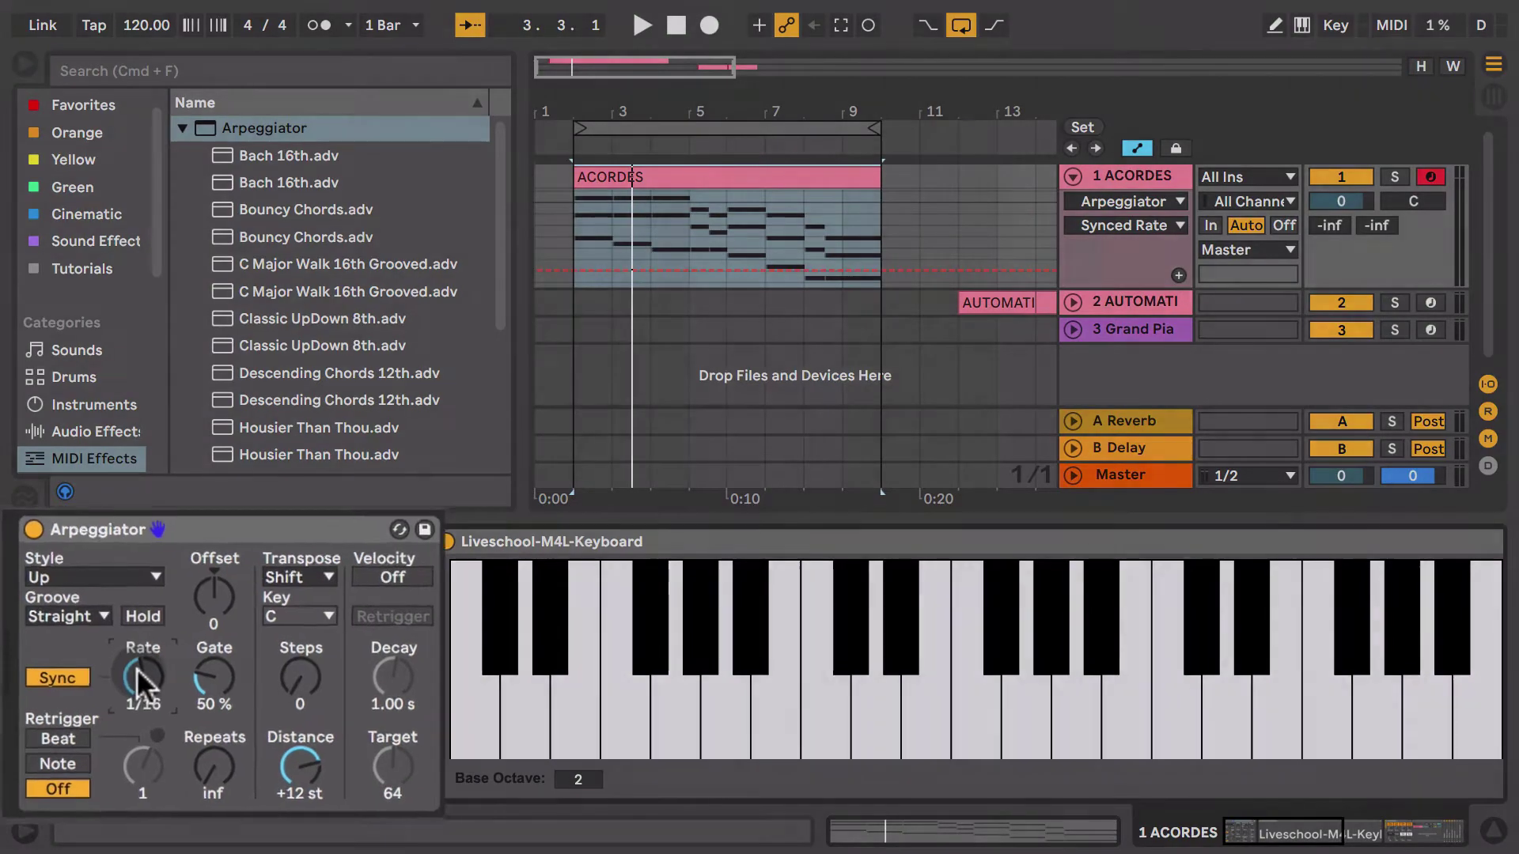
drag(145, 674, 145, 663)
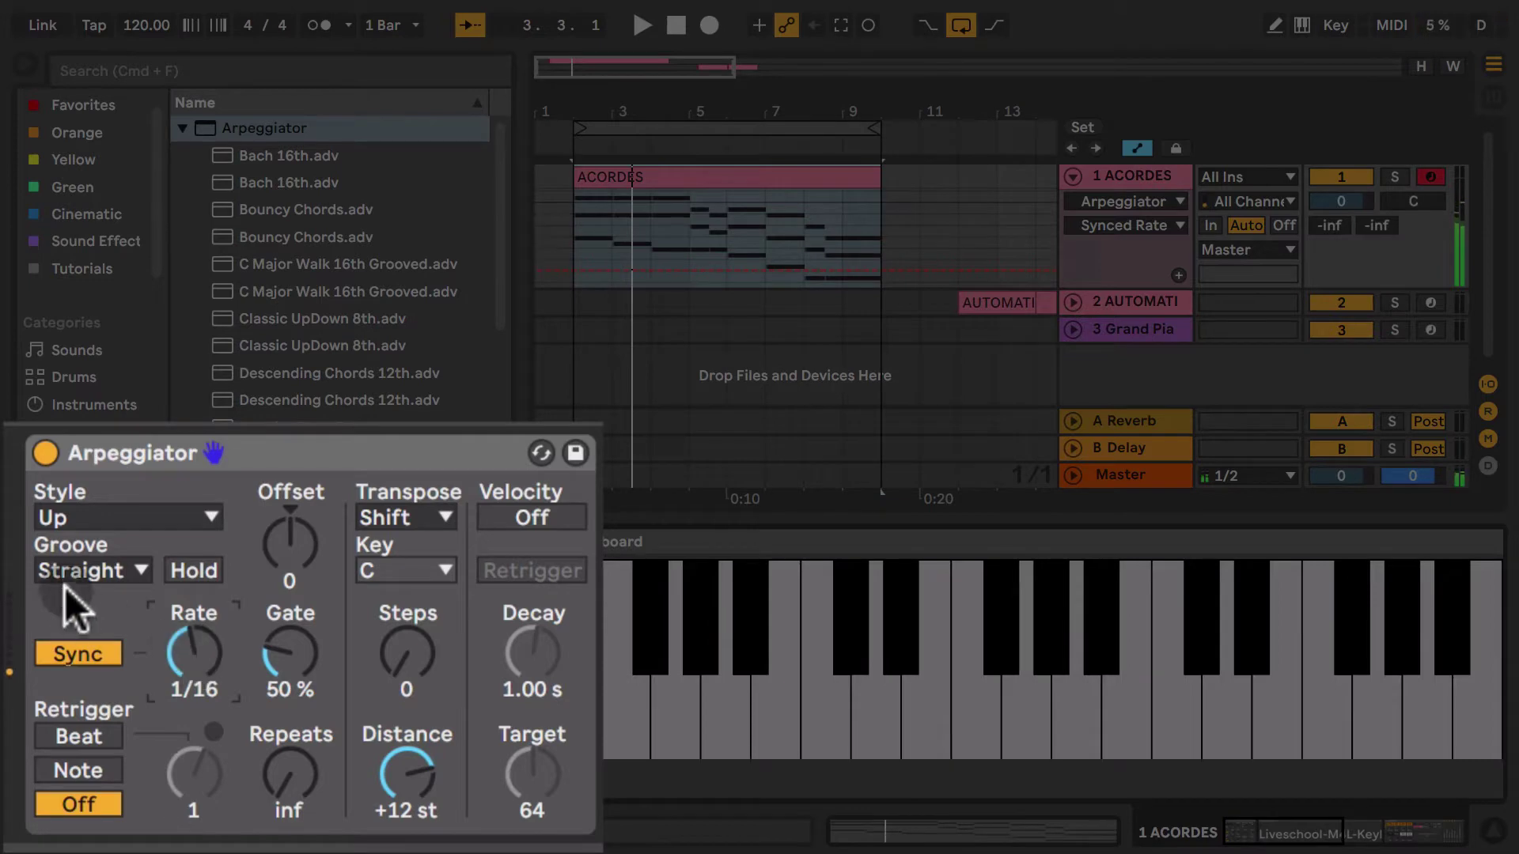
Set the Arpeggiator's Groove to Swing 16 and raise the Groove Pool's Global Amount to 130%
click(88, 571)
click(116, 660)
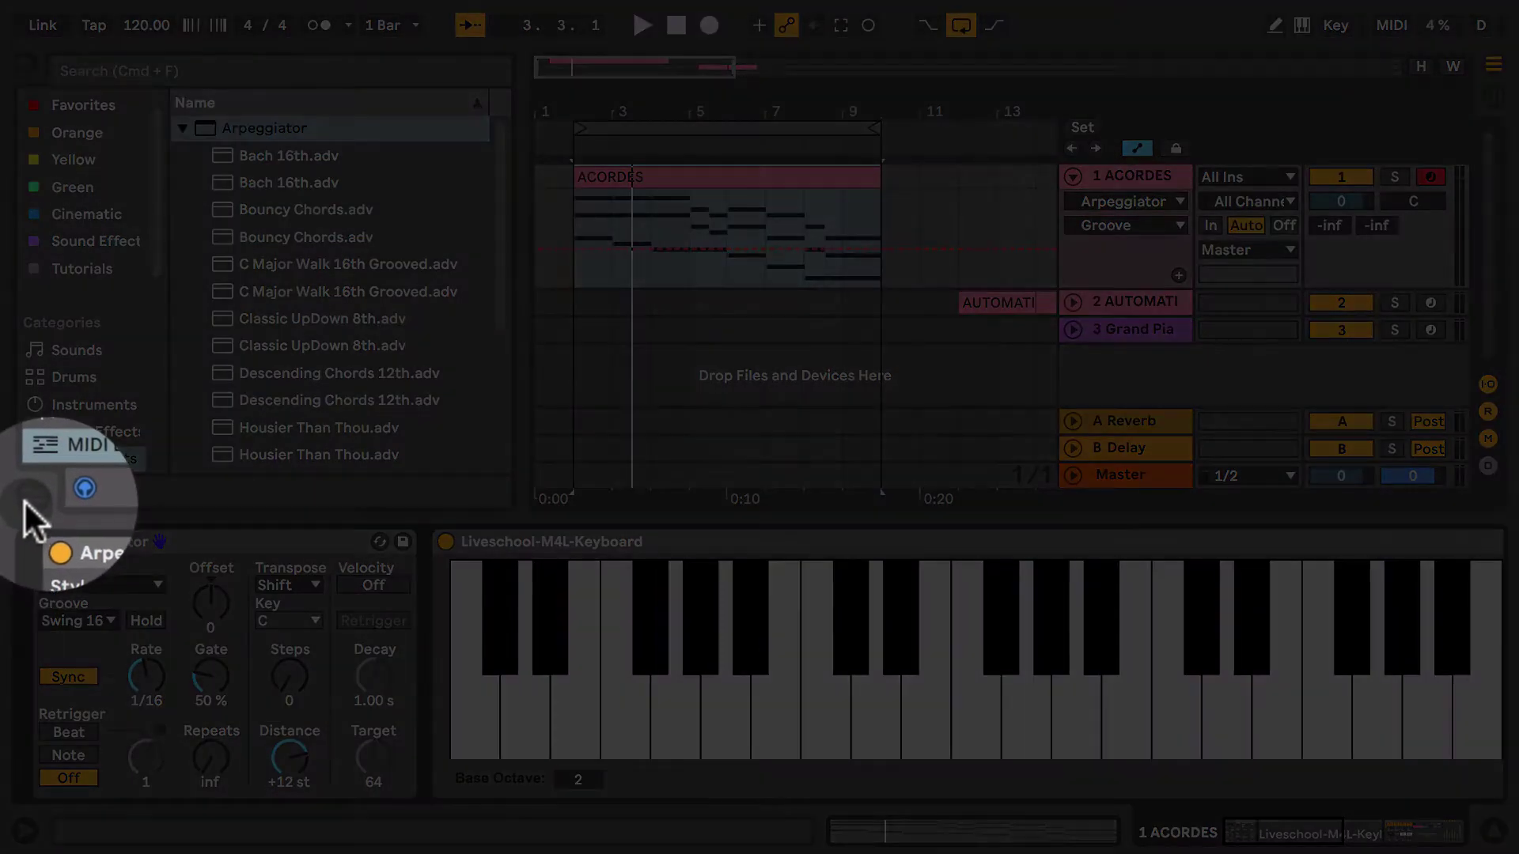
click(25, 499)
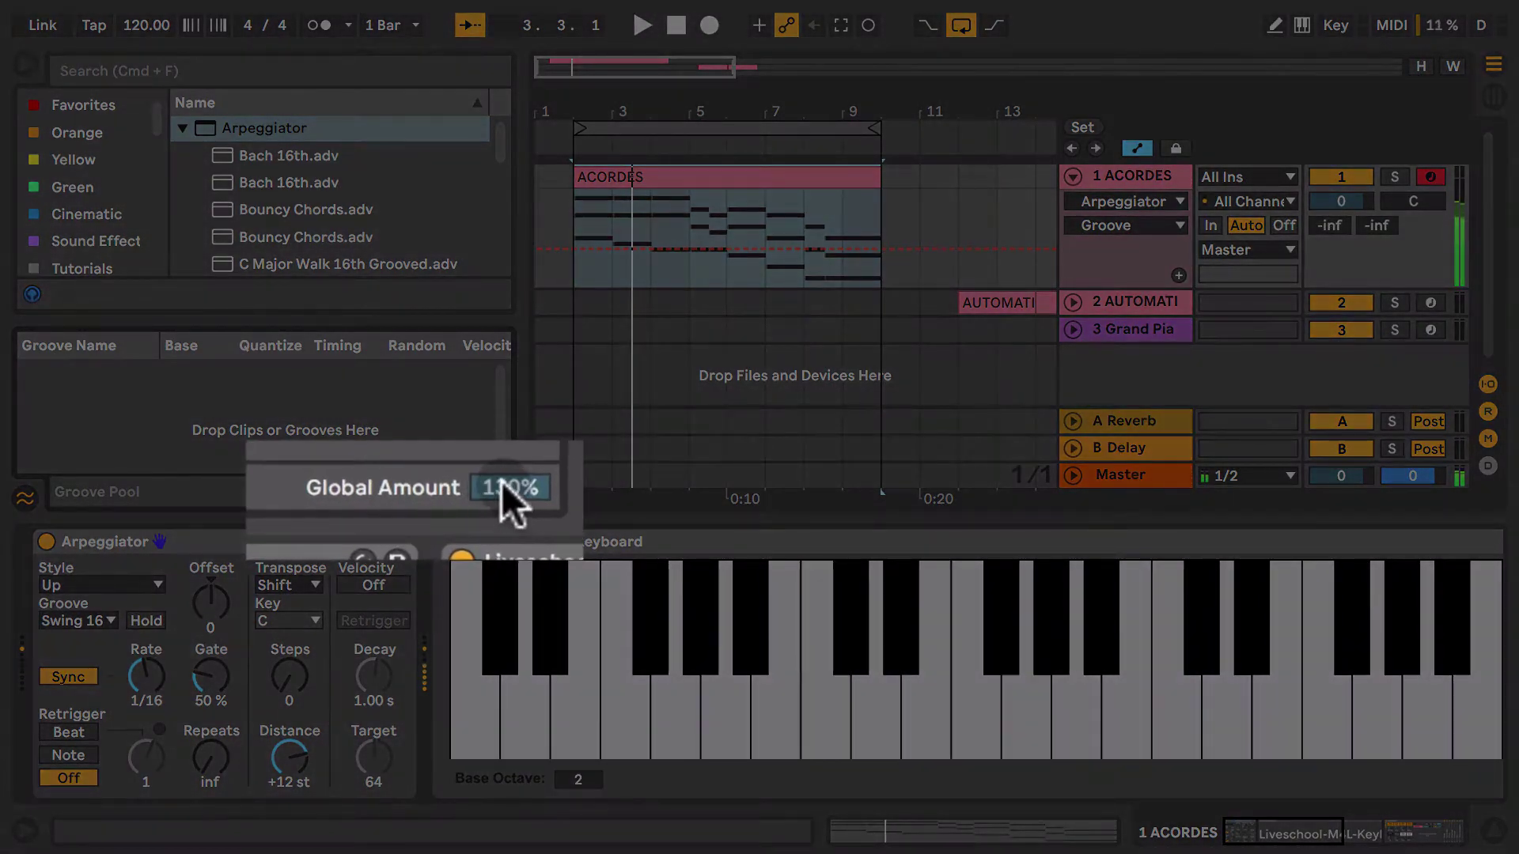
drag(502, 482, 492, 442)
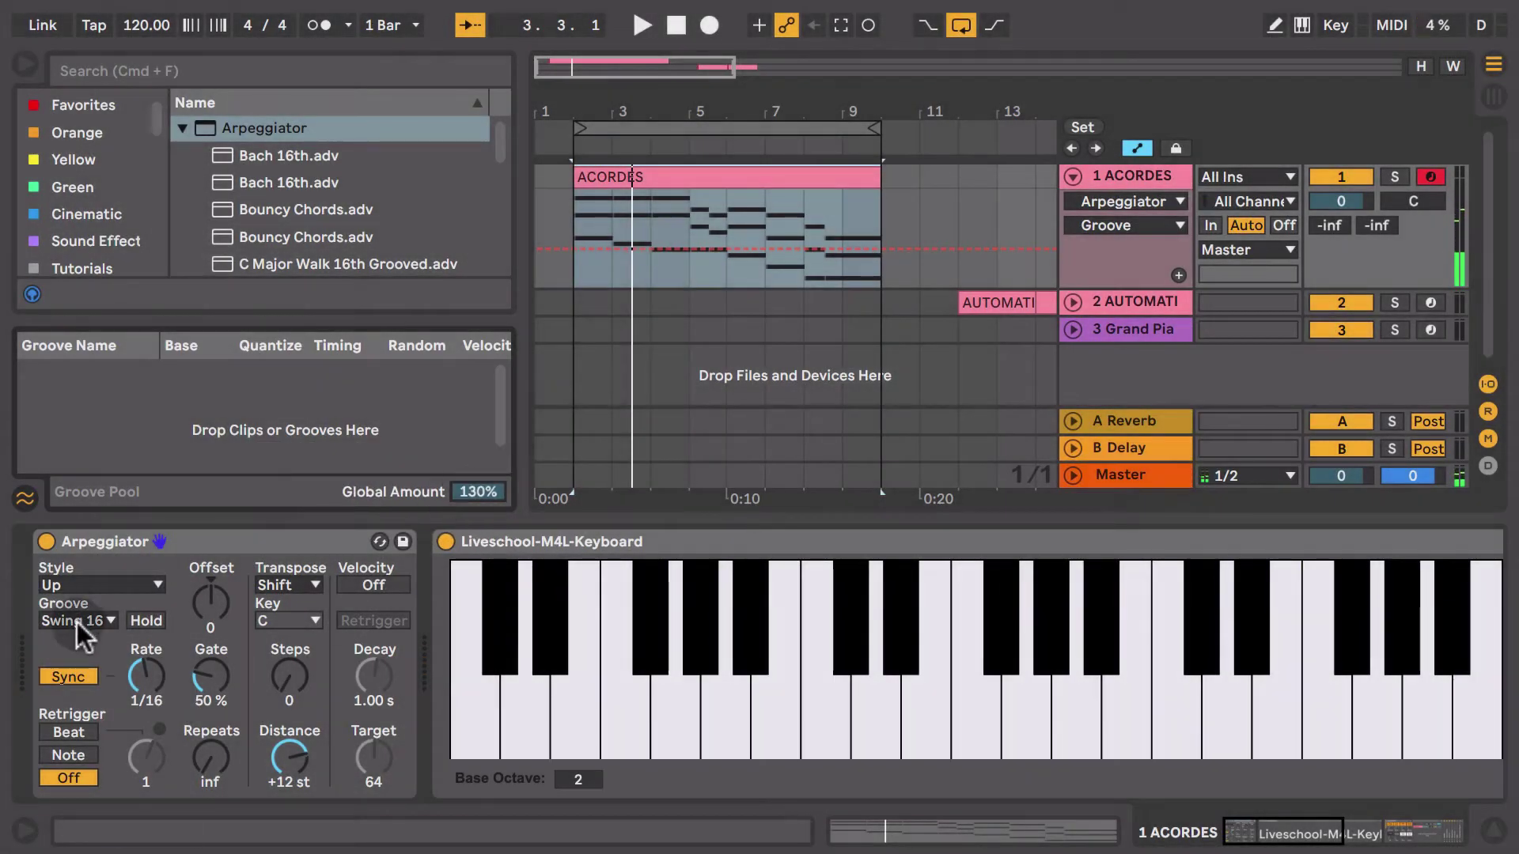
Return the Arpeggiator's Groove to Straight and try Hold on the chord, switching it on and off again
click(77, 621)
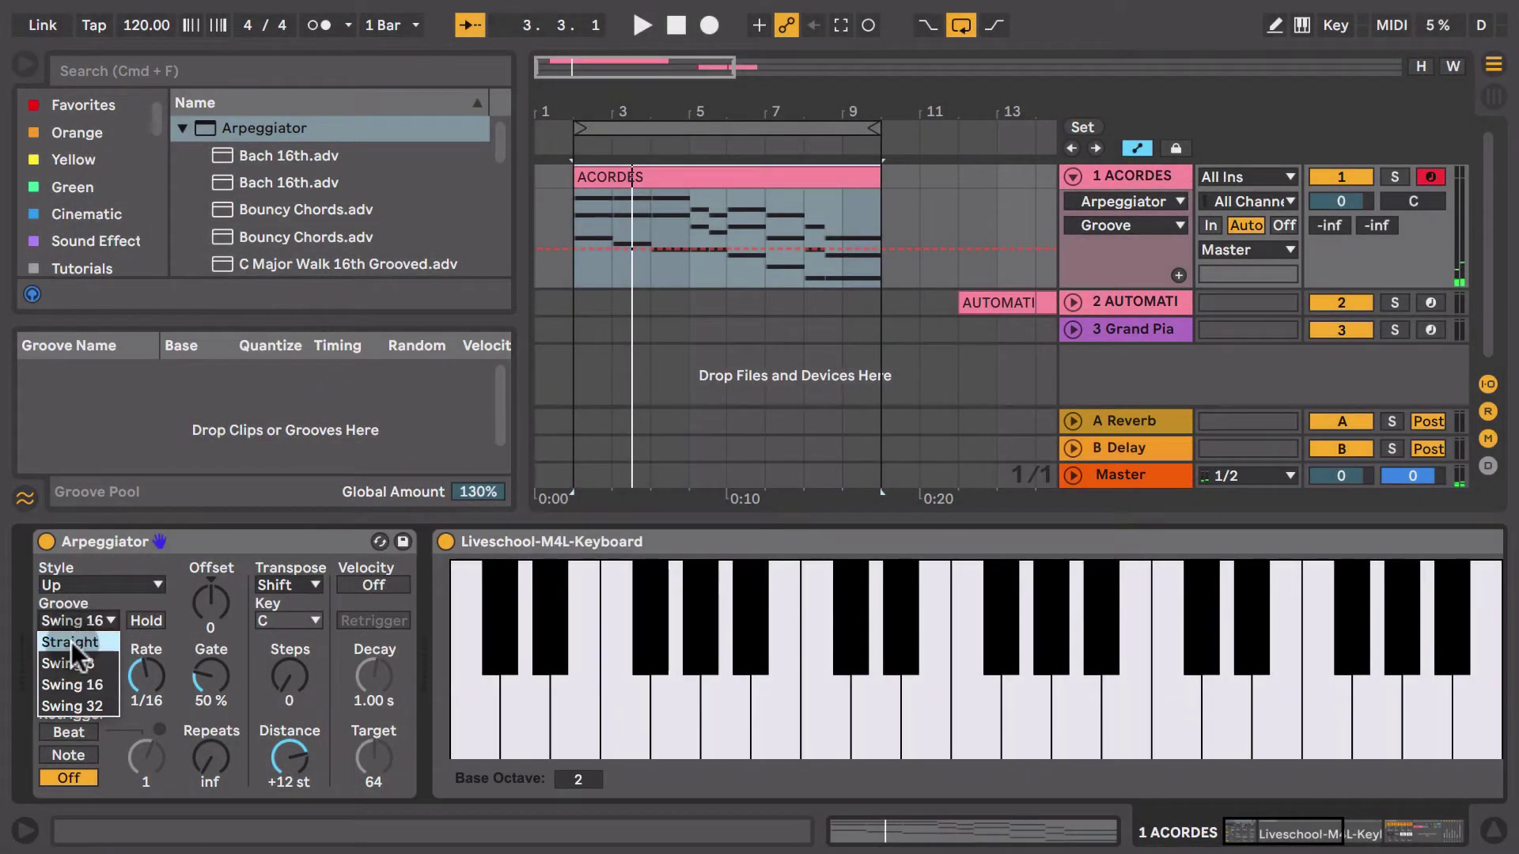
click(70, 642)
click(156, 620)
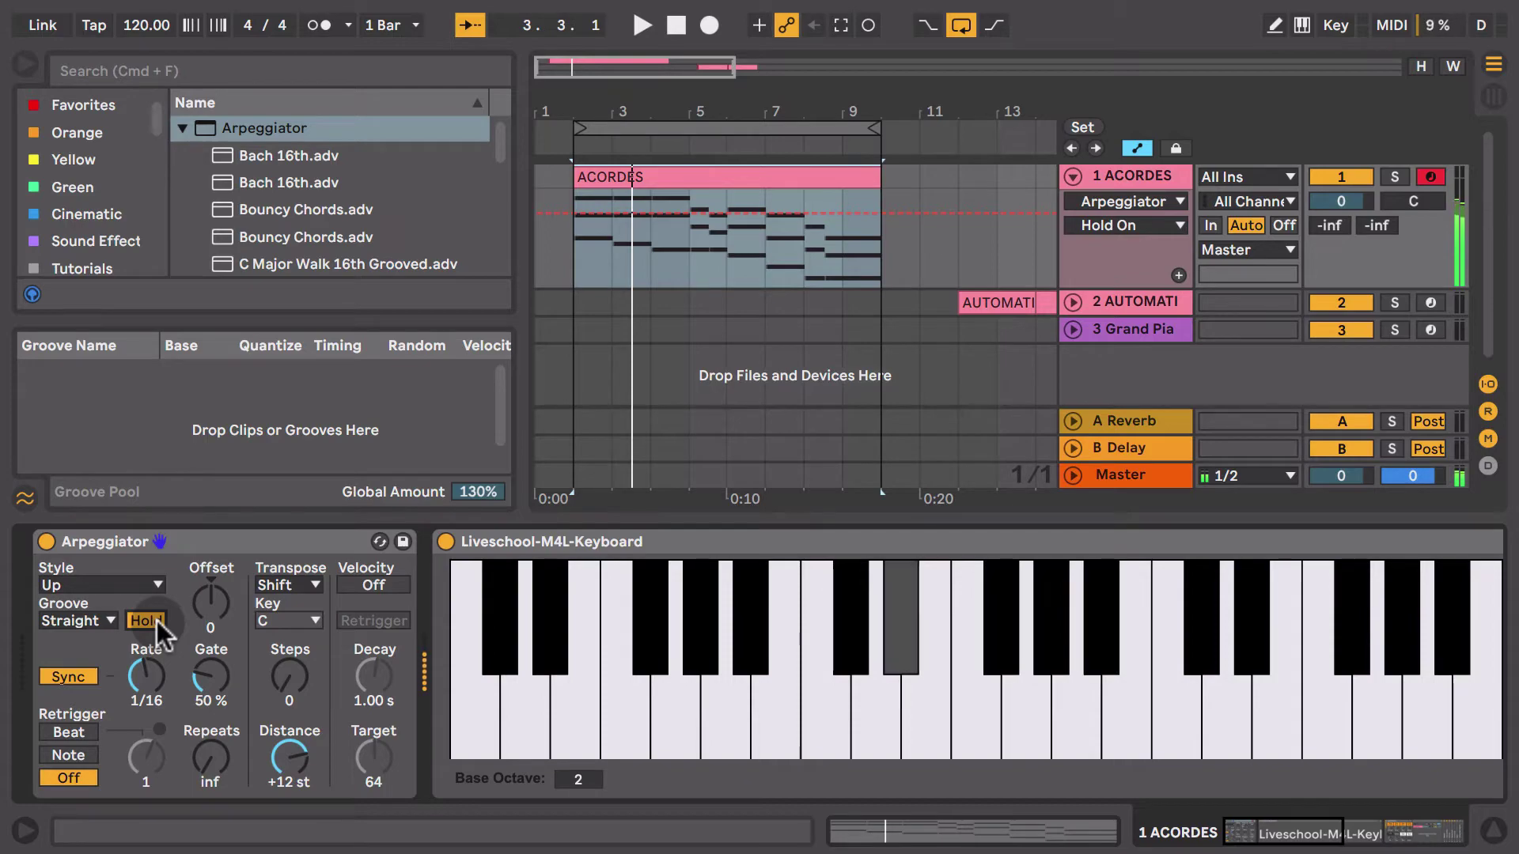
click(157, 620)
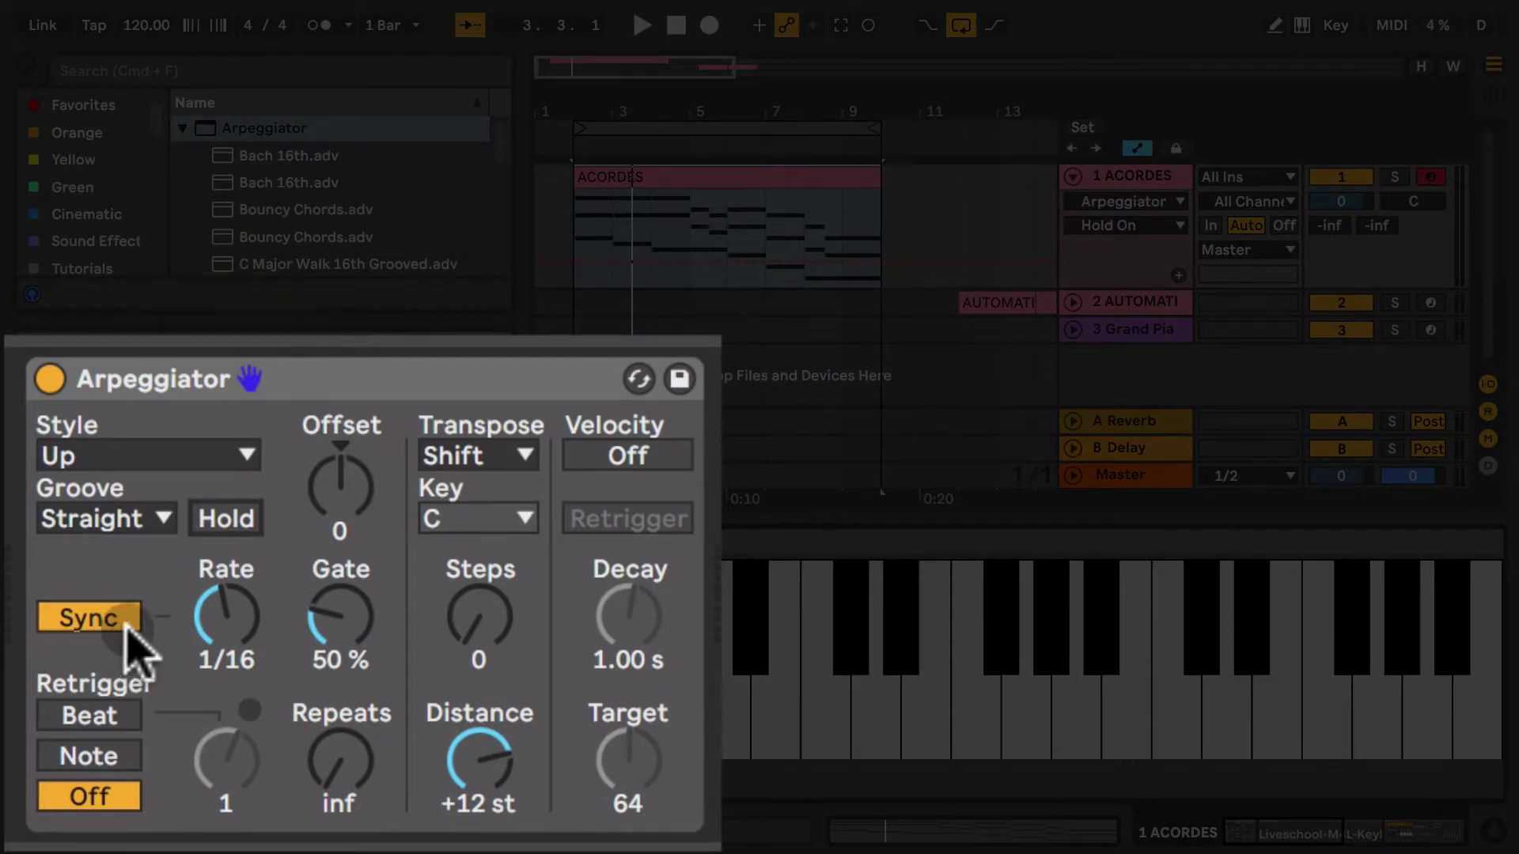
Switch the Arpeggiator's Rate from Sync to Free and set it to 120 ms
click(227, 618)
mouse_move(227, 618)
mouse_down()
mouse_move(227, 589)
mouse_move(227, 640)
mouse_move(227, 613)
mouse_up()
click(99, 619)
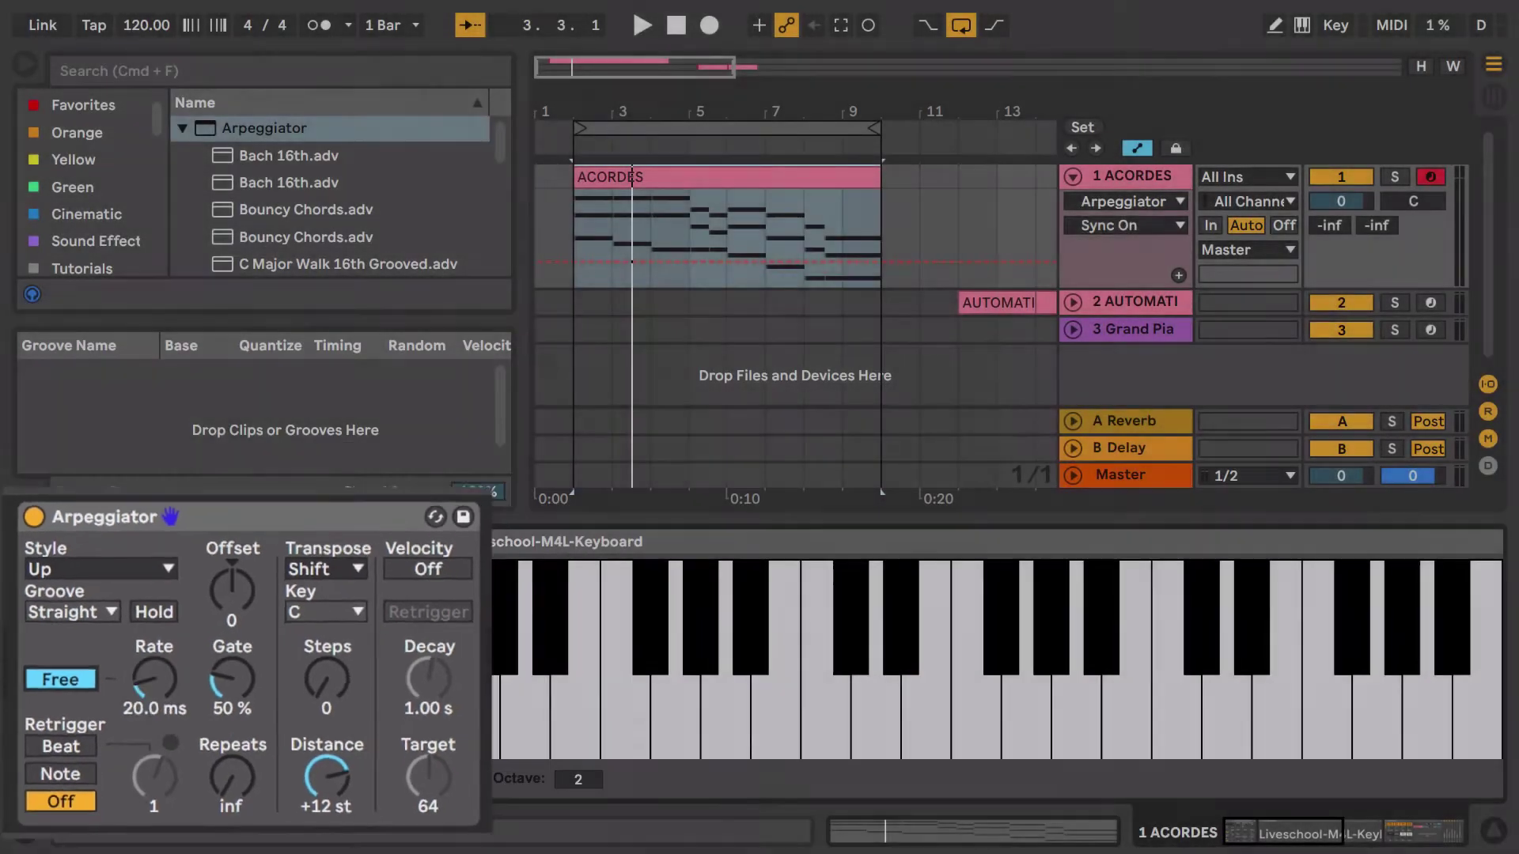
drag(209, 619, 200, 625)
drag(146, 677, 146, 640)
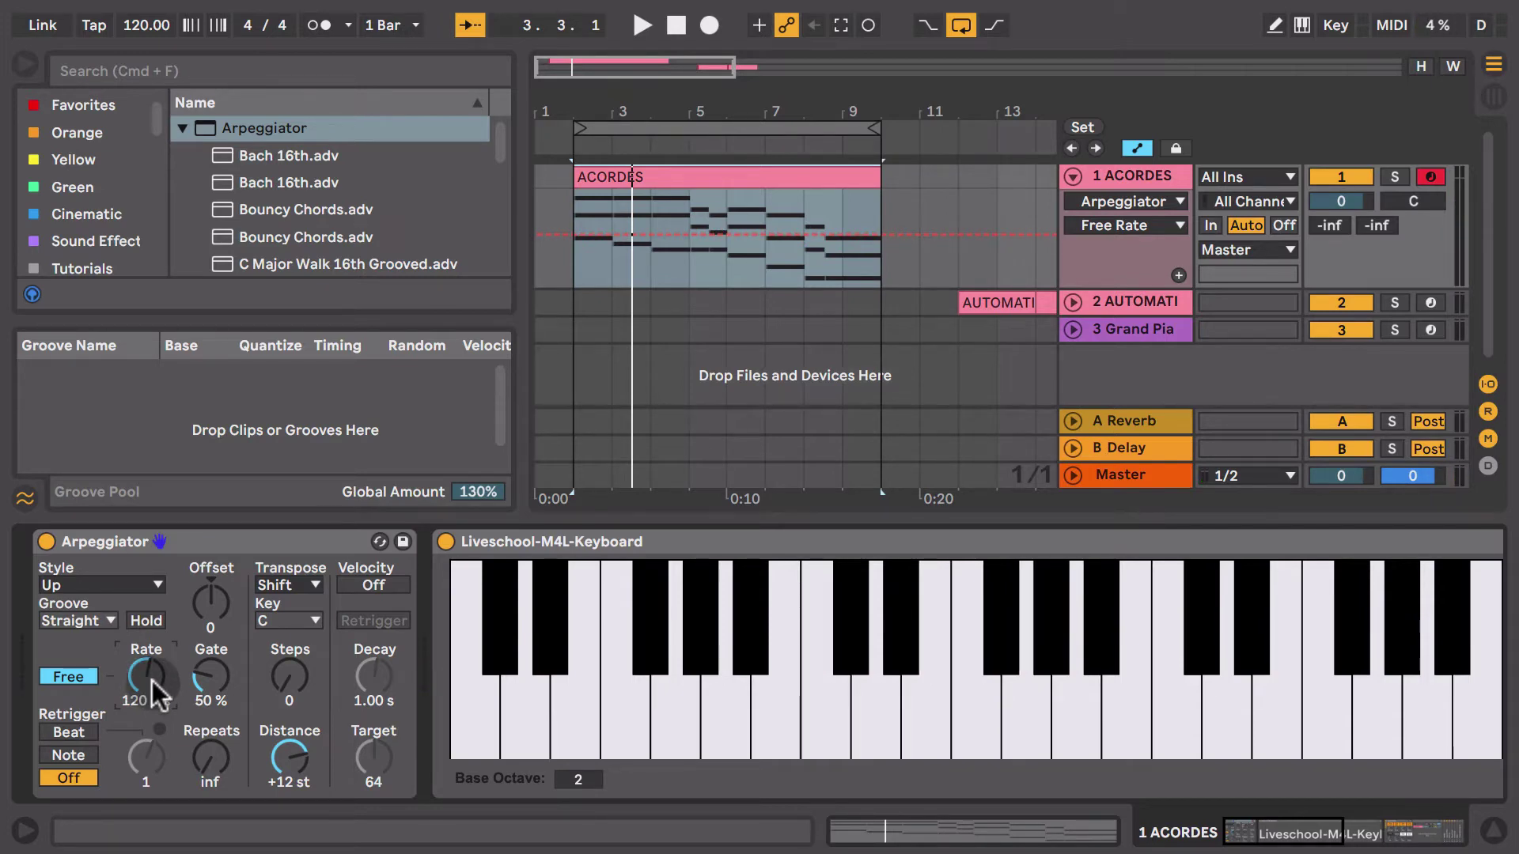
Expand the AUTOMATIZADO track and play its clips to follow the automation of the Arpeggiator's Free Rate
click(1007, 305)
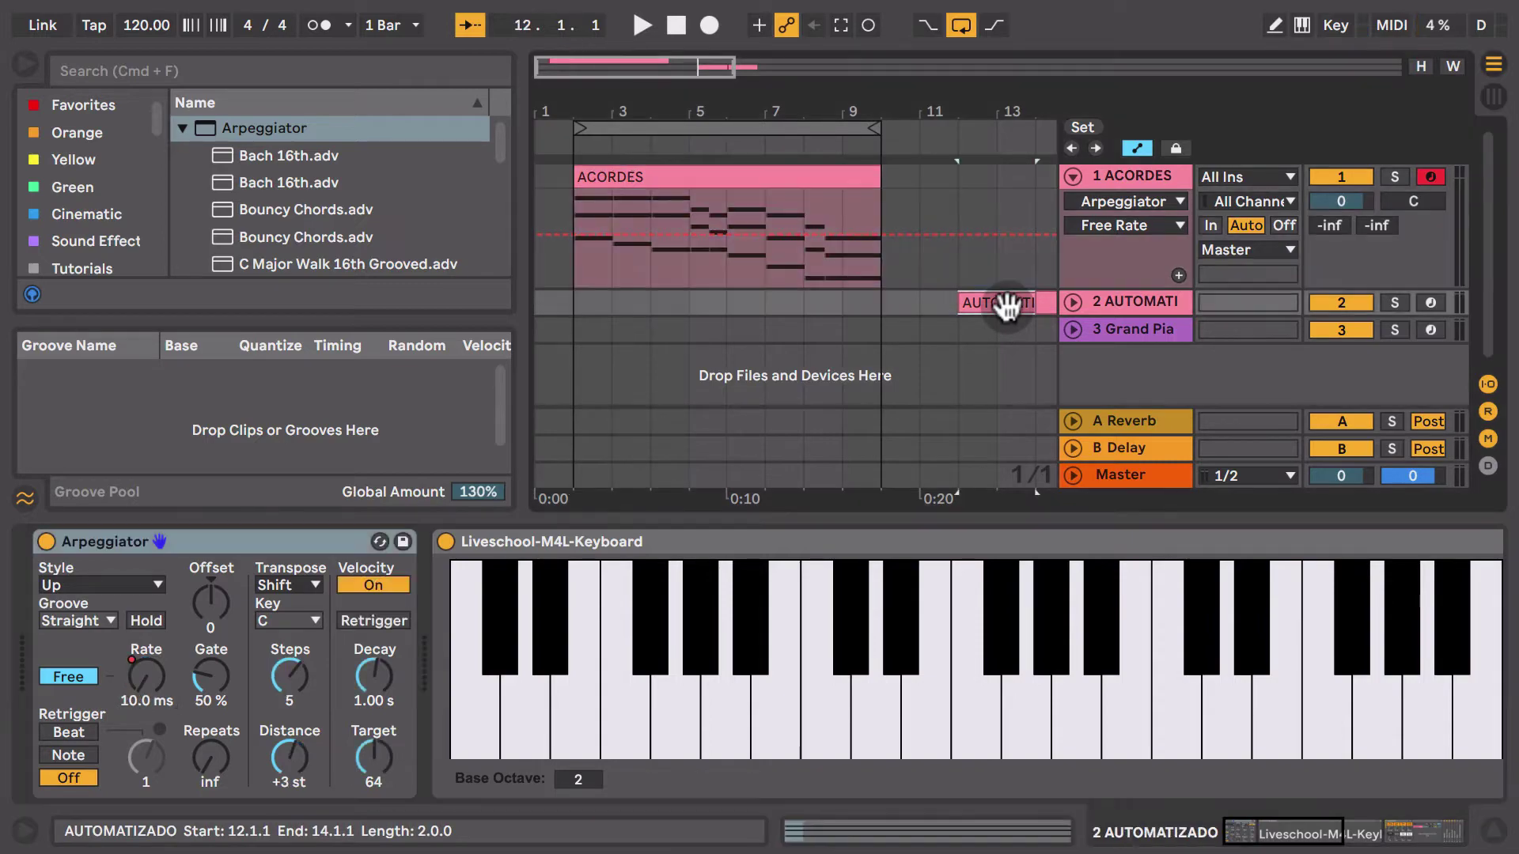
scroll(998, 306, right, 5)
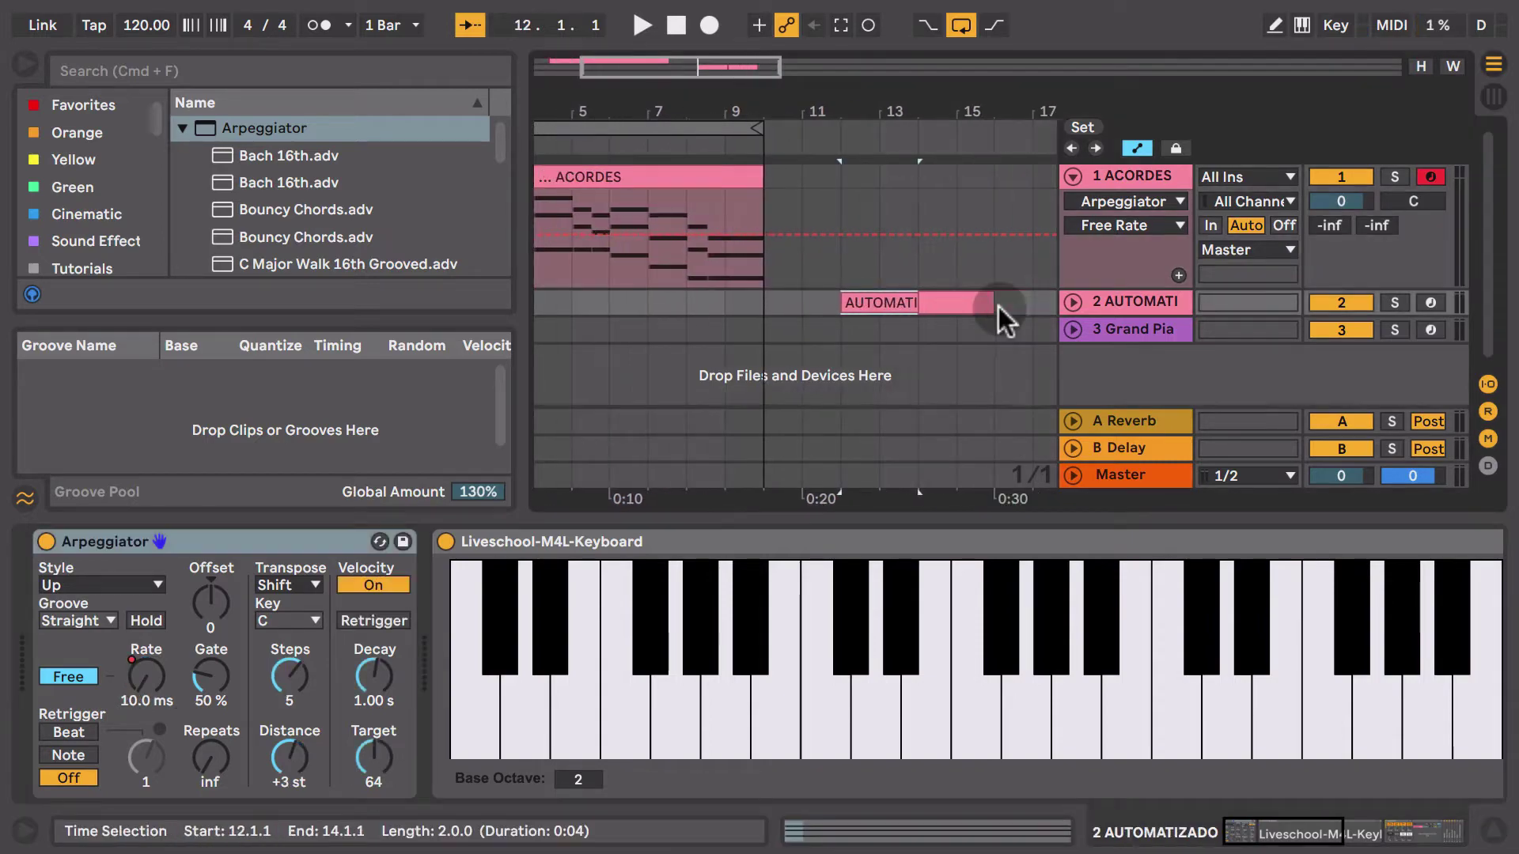
click(1072, 303)
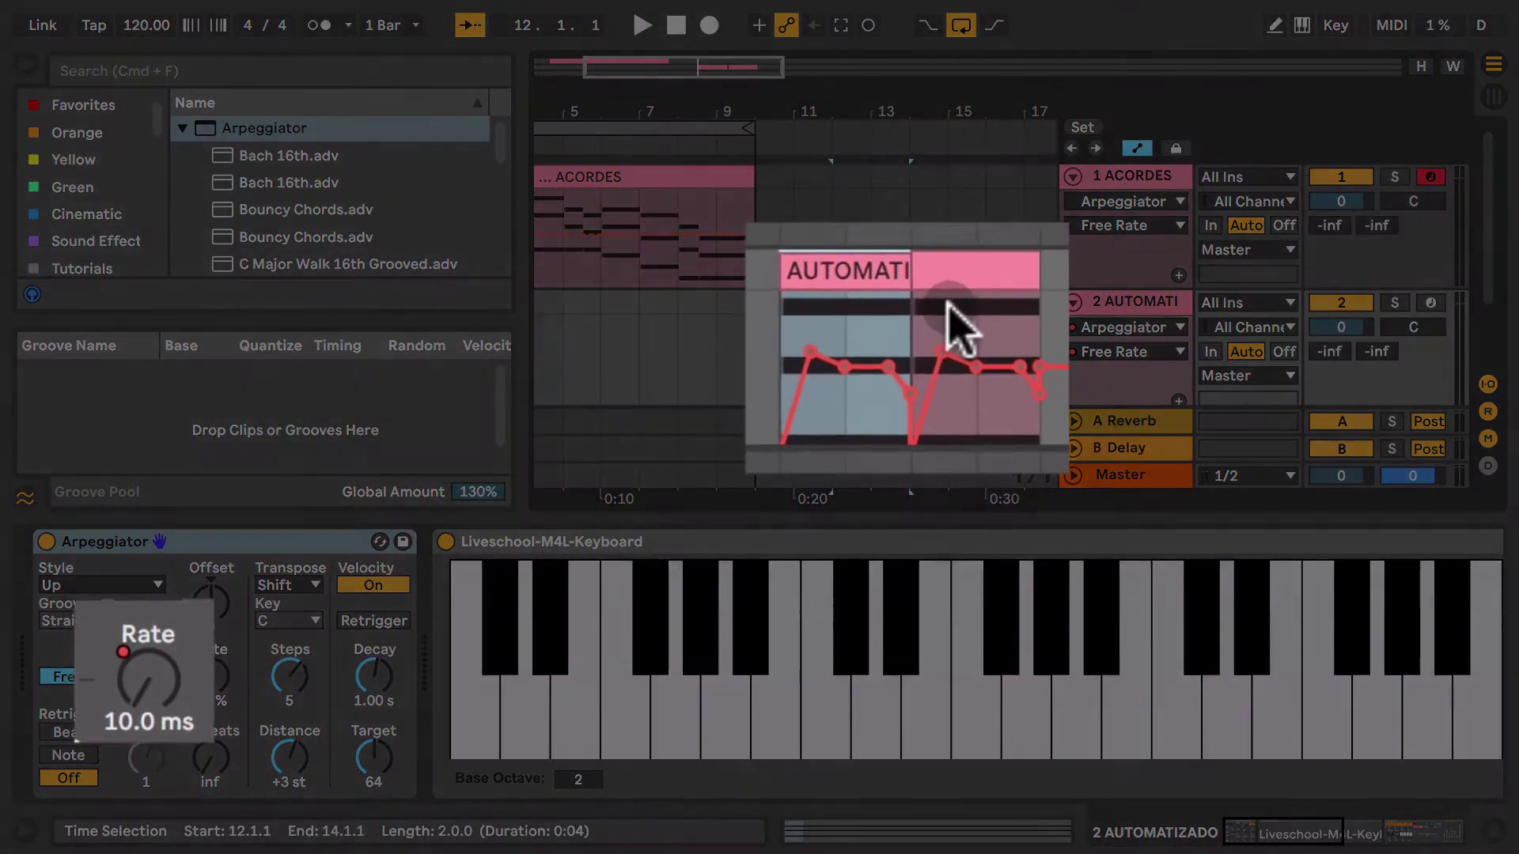
key(space)
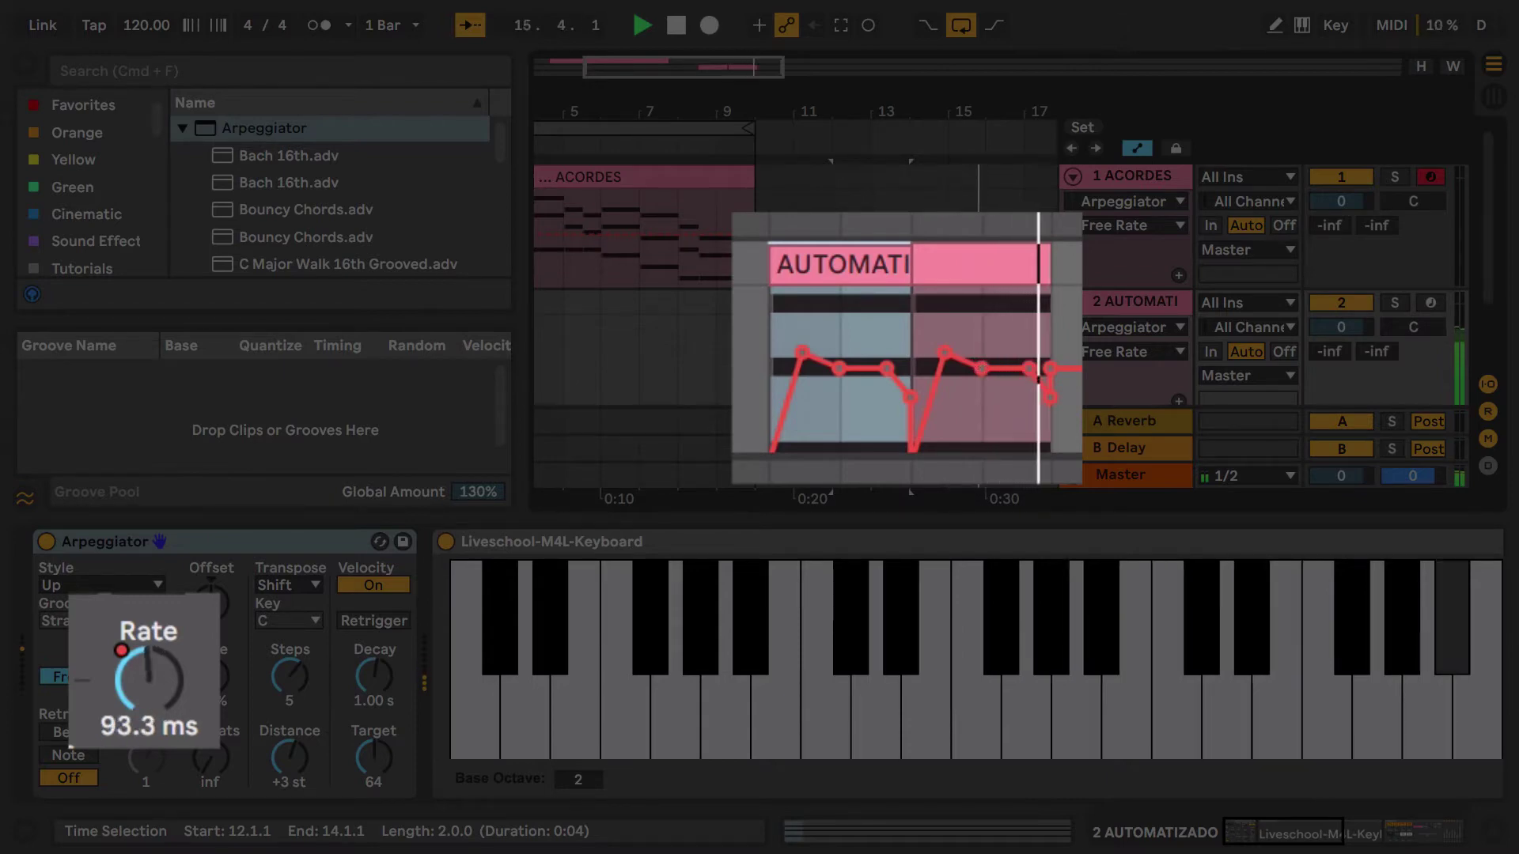
key(space)
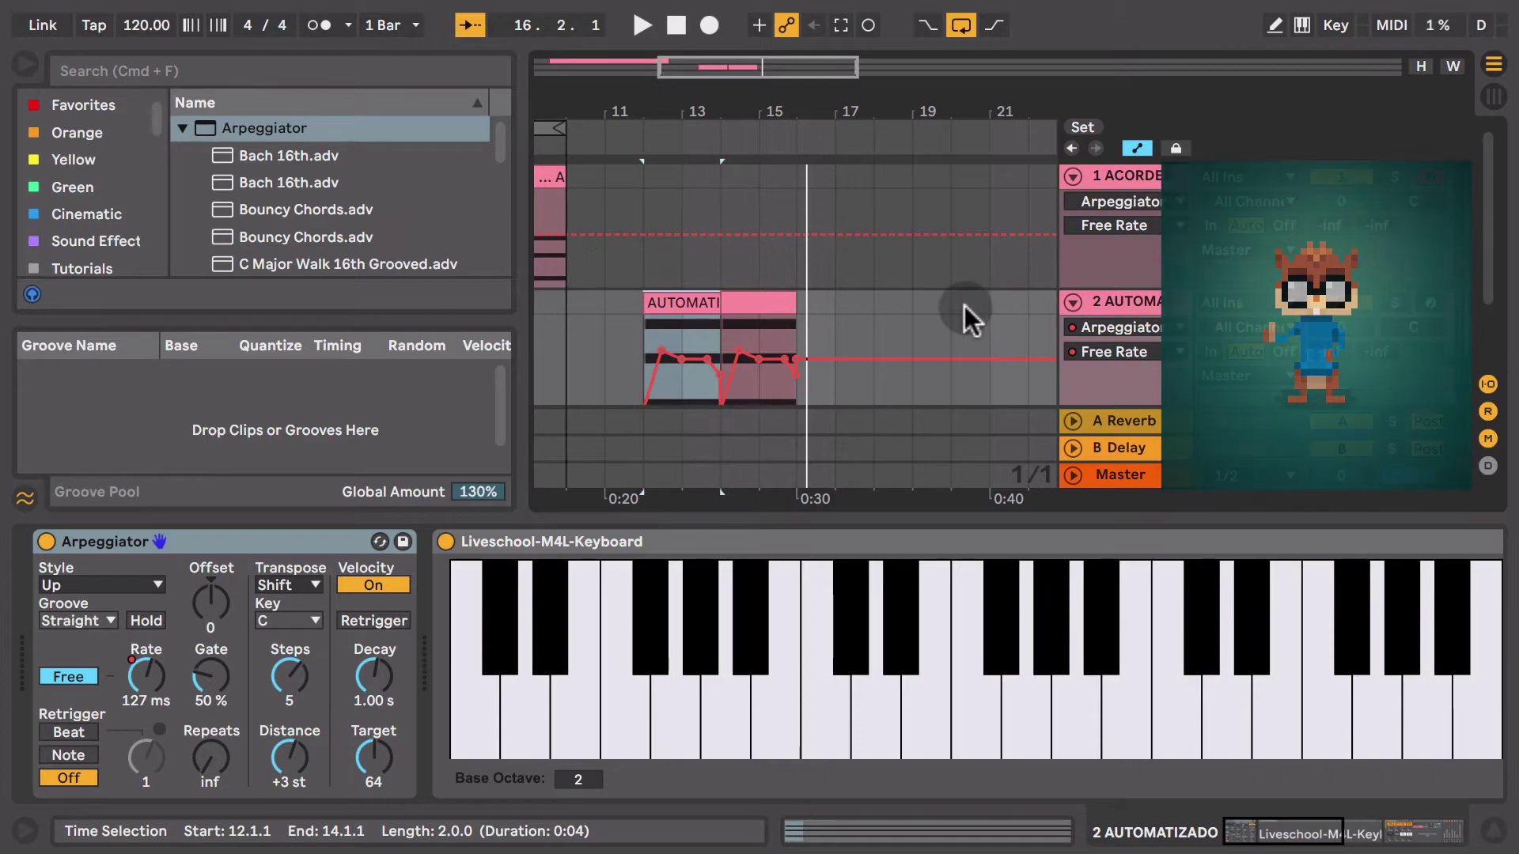
Return to the ACORDES track and select its chord clip
scroll(965, 305, left, 5)
click(1147, 173)
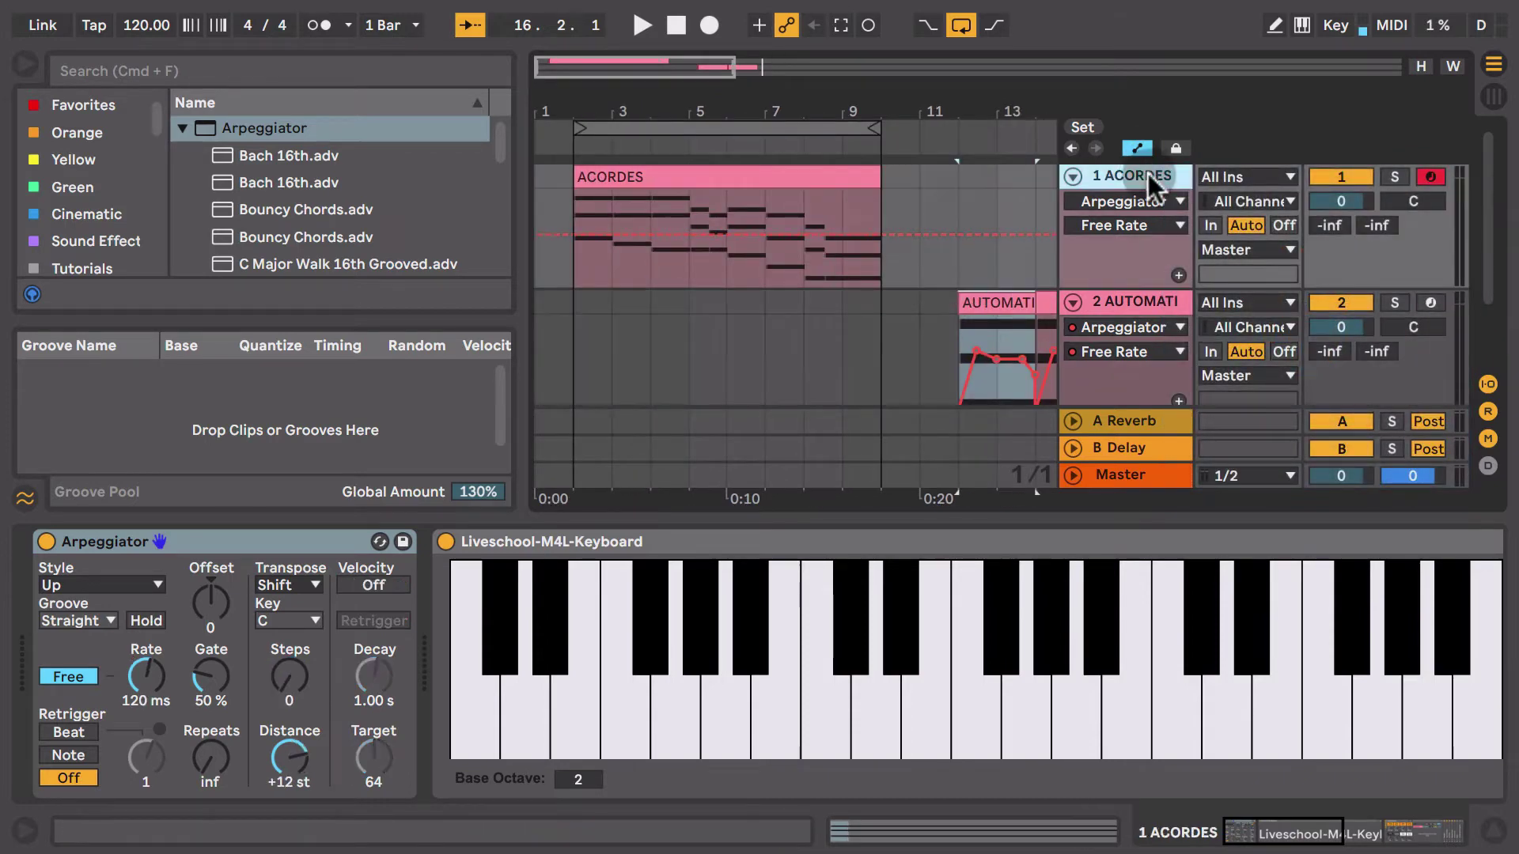
click(731, 177)
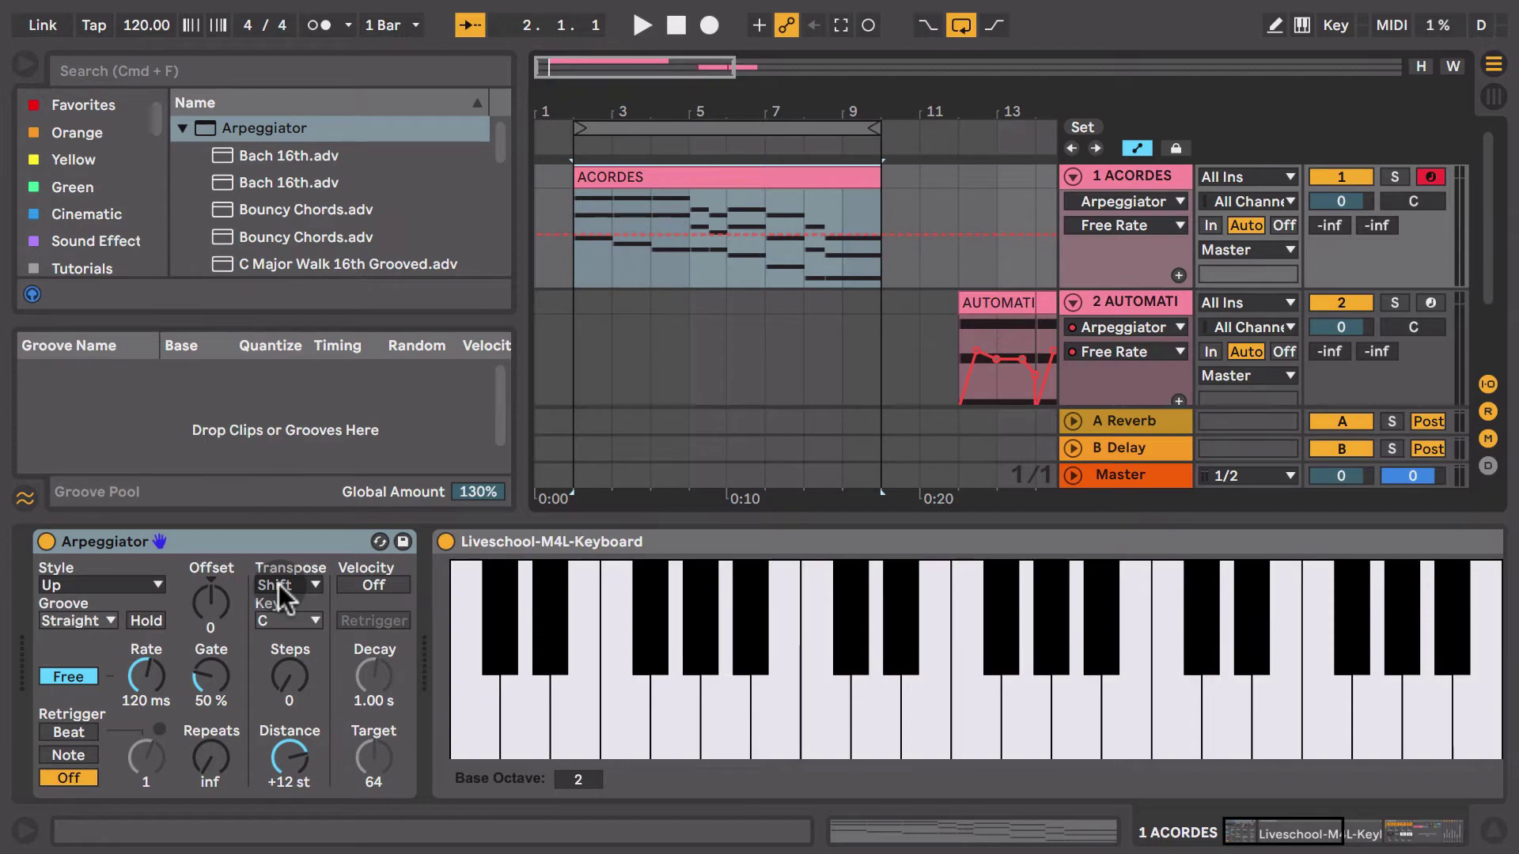
Try a different Arpeggiator Gate and restore 50 %, and try Repeats at 2 before restoring inf
click(209, 676)
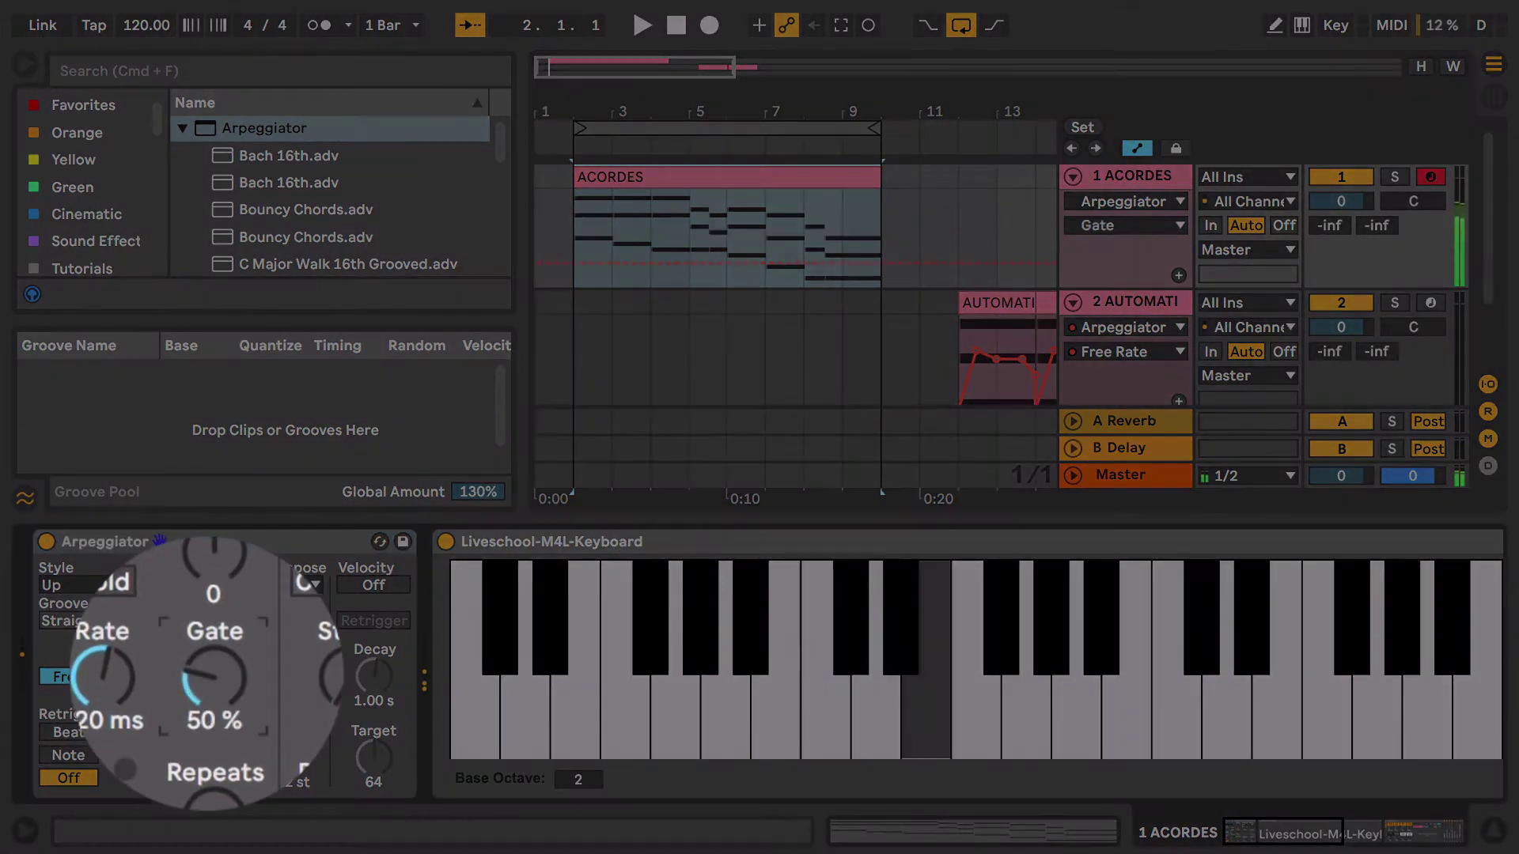
drag(209, 676, 210, 546)
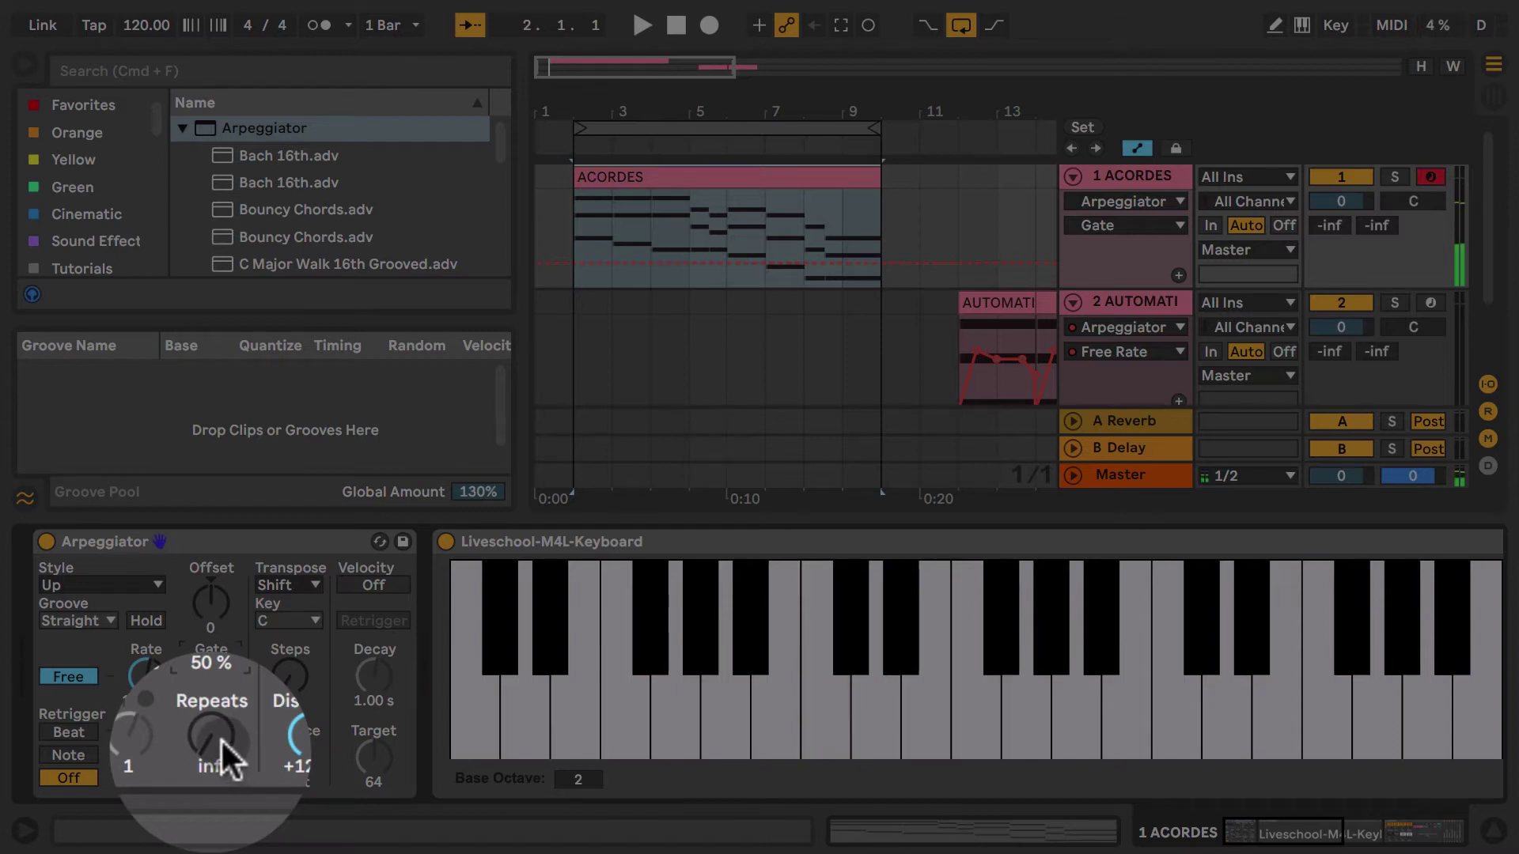
drag(221, 740, 222, 799)
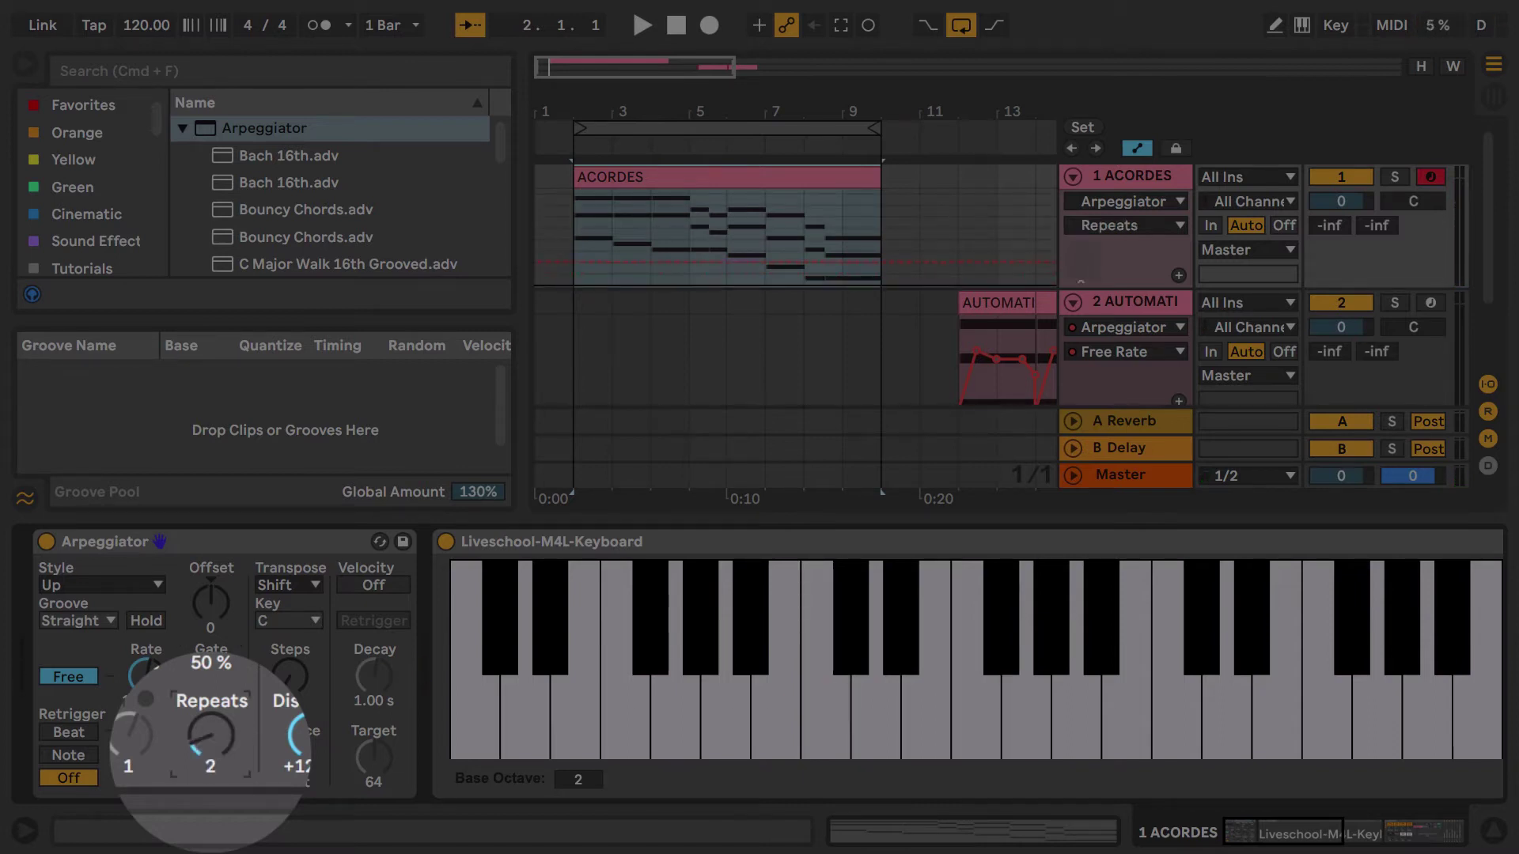
drag(212, 740, 210, 753)
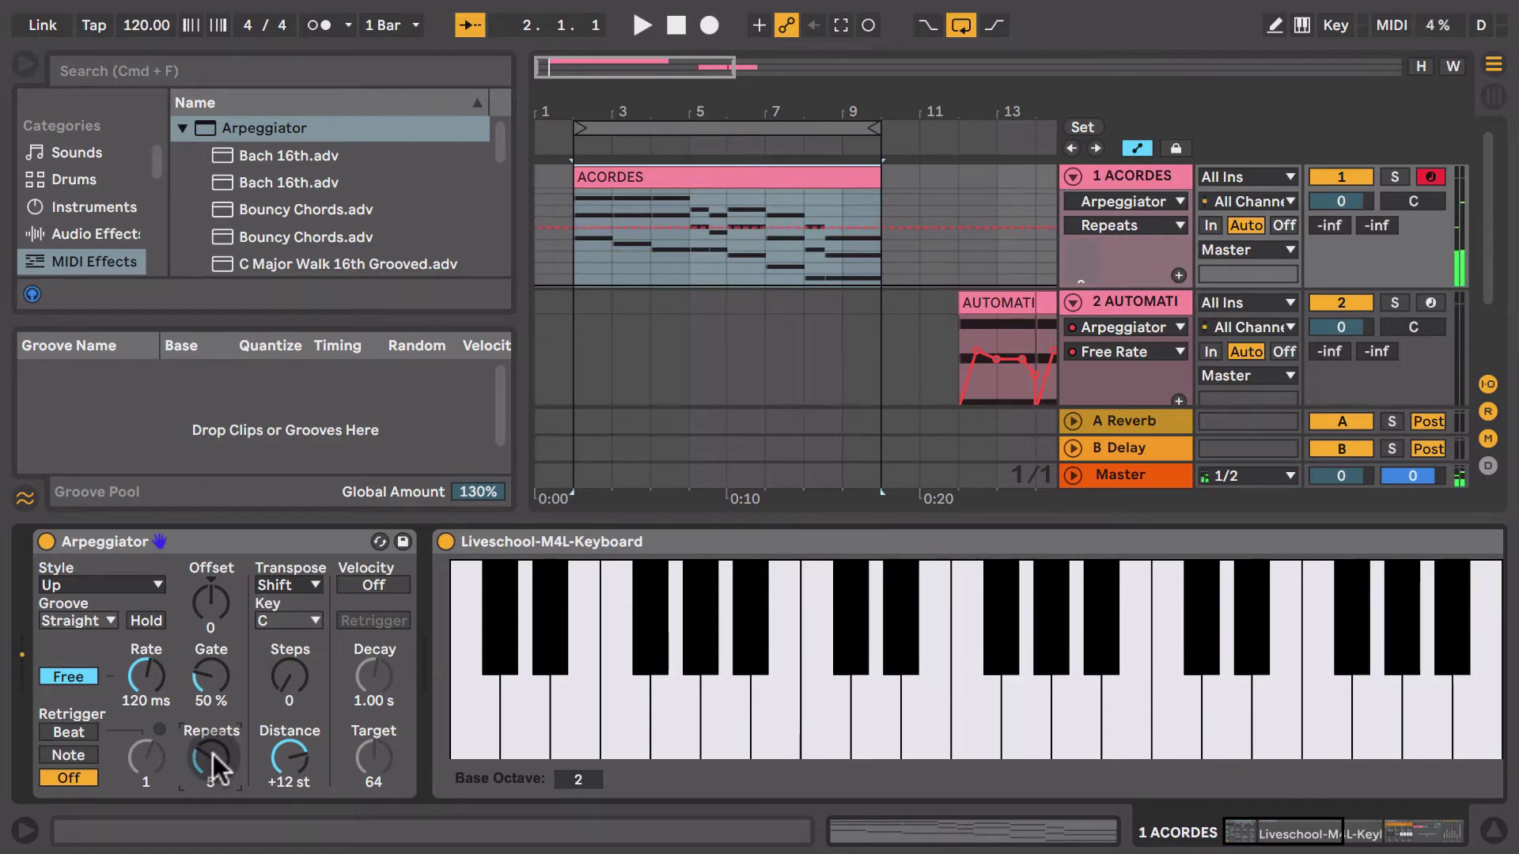
drag(212, 763, 212, 712)
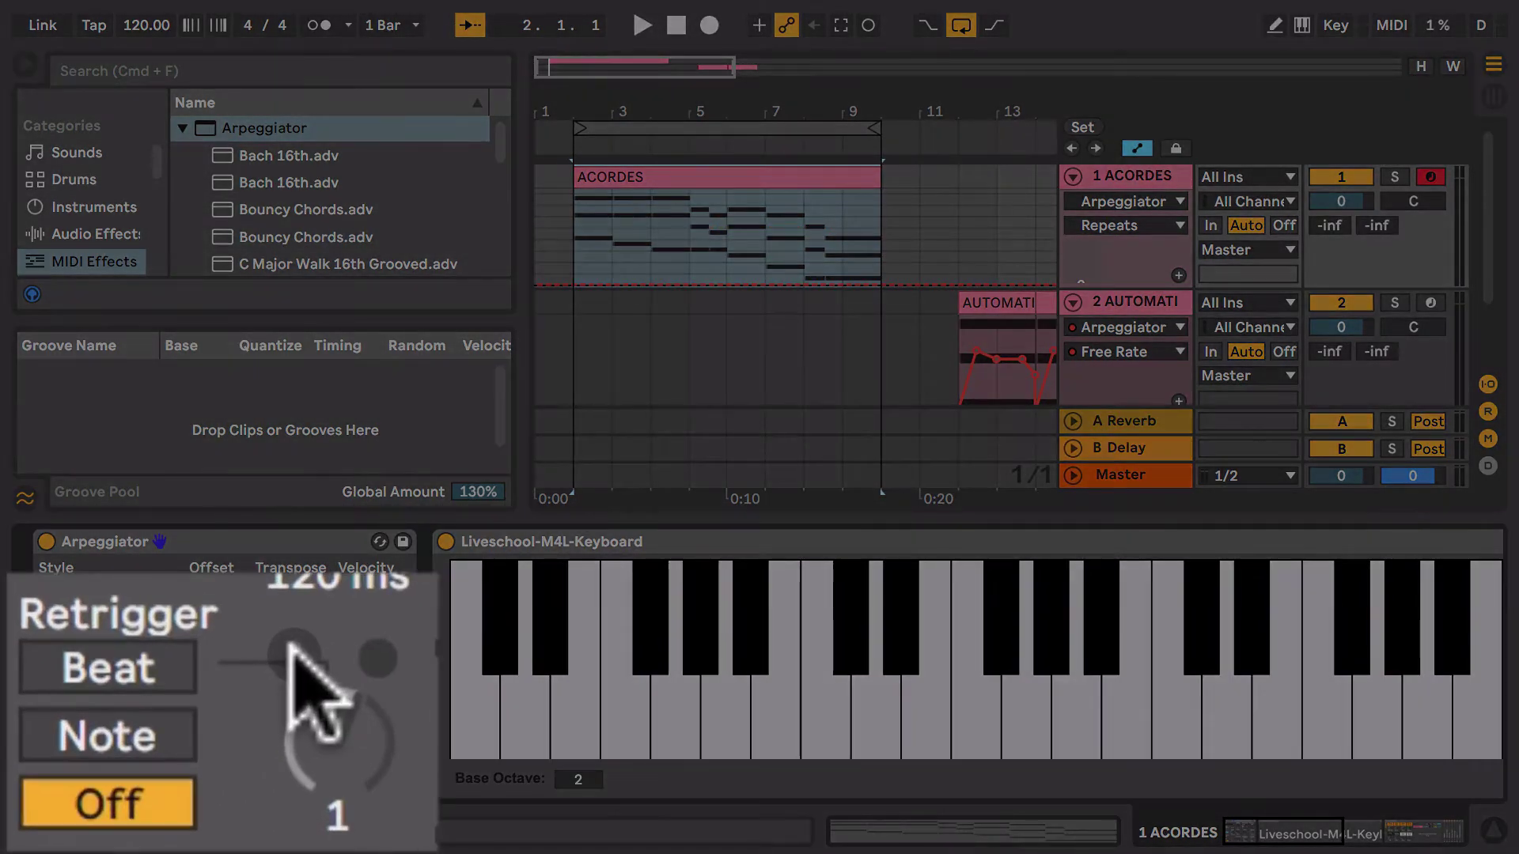
Try the Arpeggiator's Beat and Note Retrigger modes on the chord
click(168, 668)
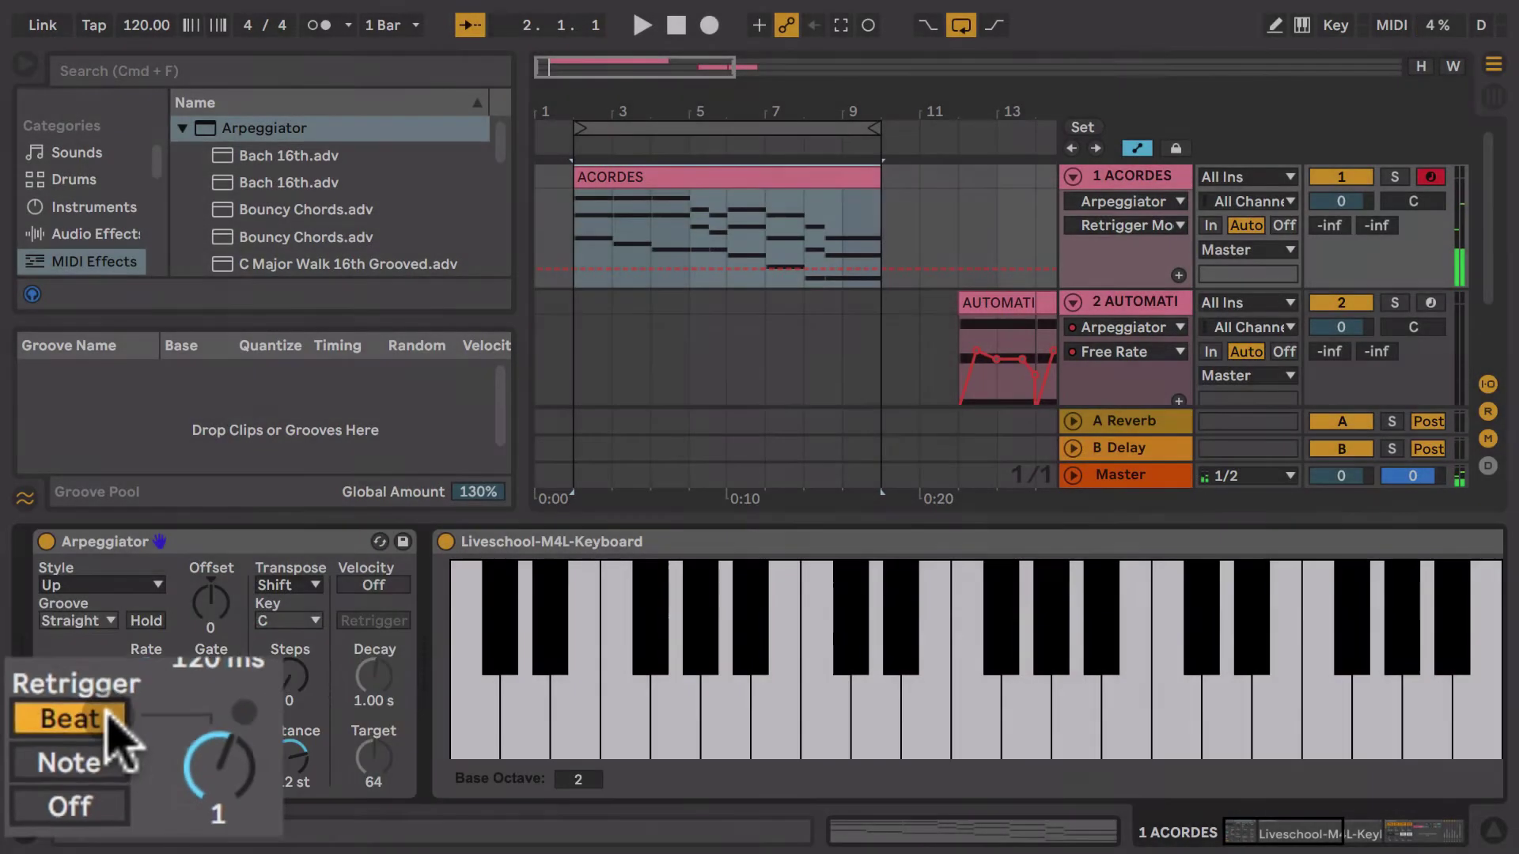
click(79, 755)
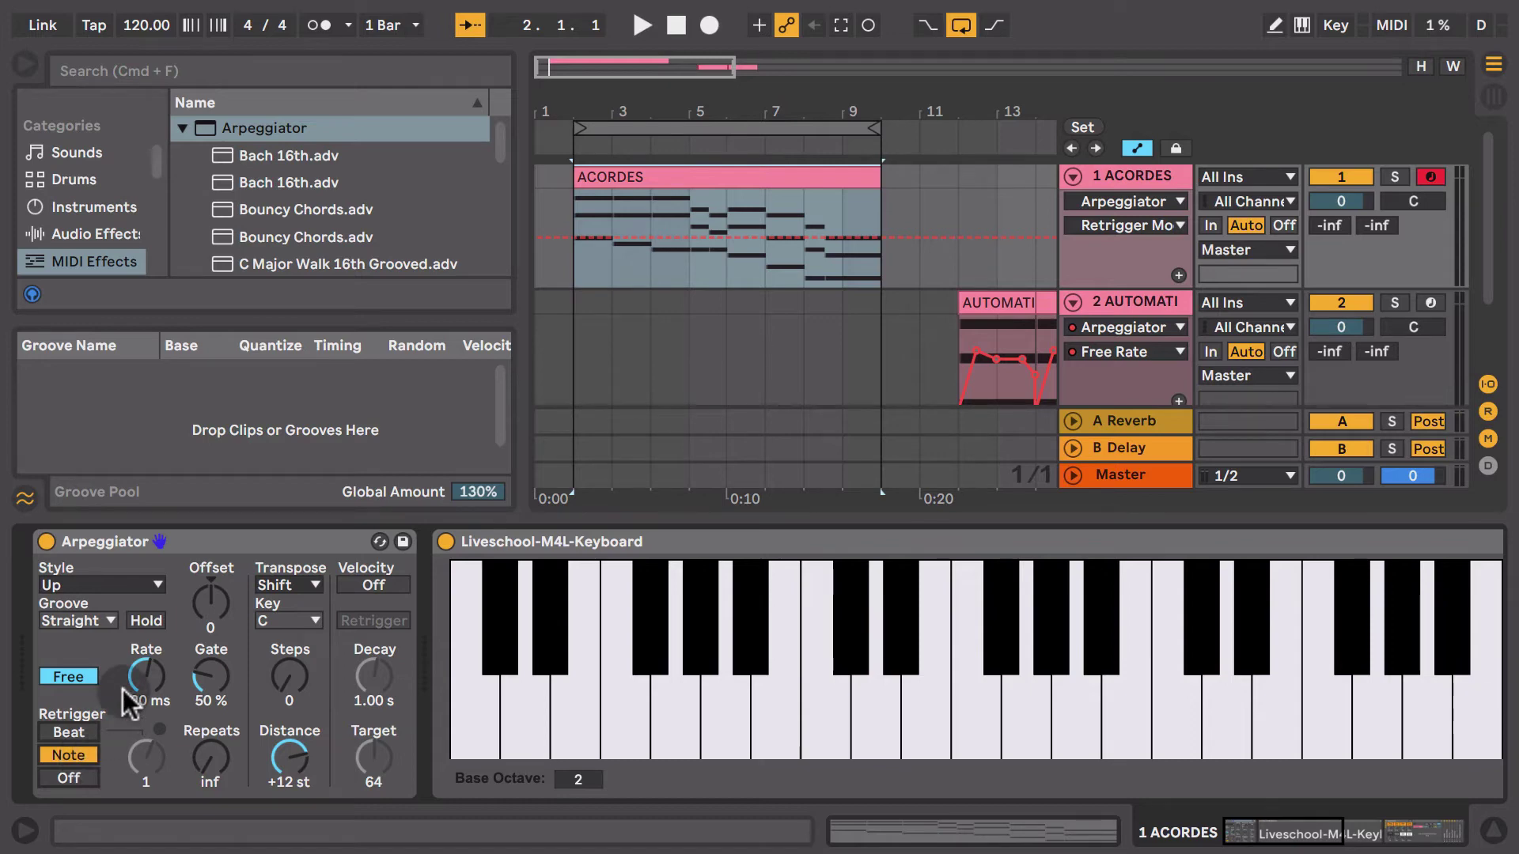
Sync the Arpeggiator's Rate to the tempo at 1/8 and set Retrigger to Off
click(68, 676)
click(146, 669)
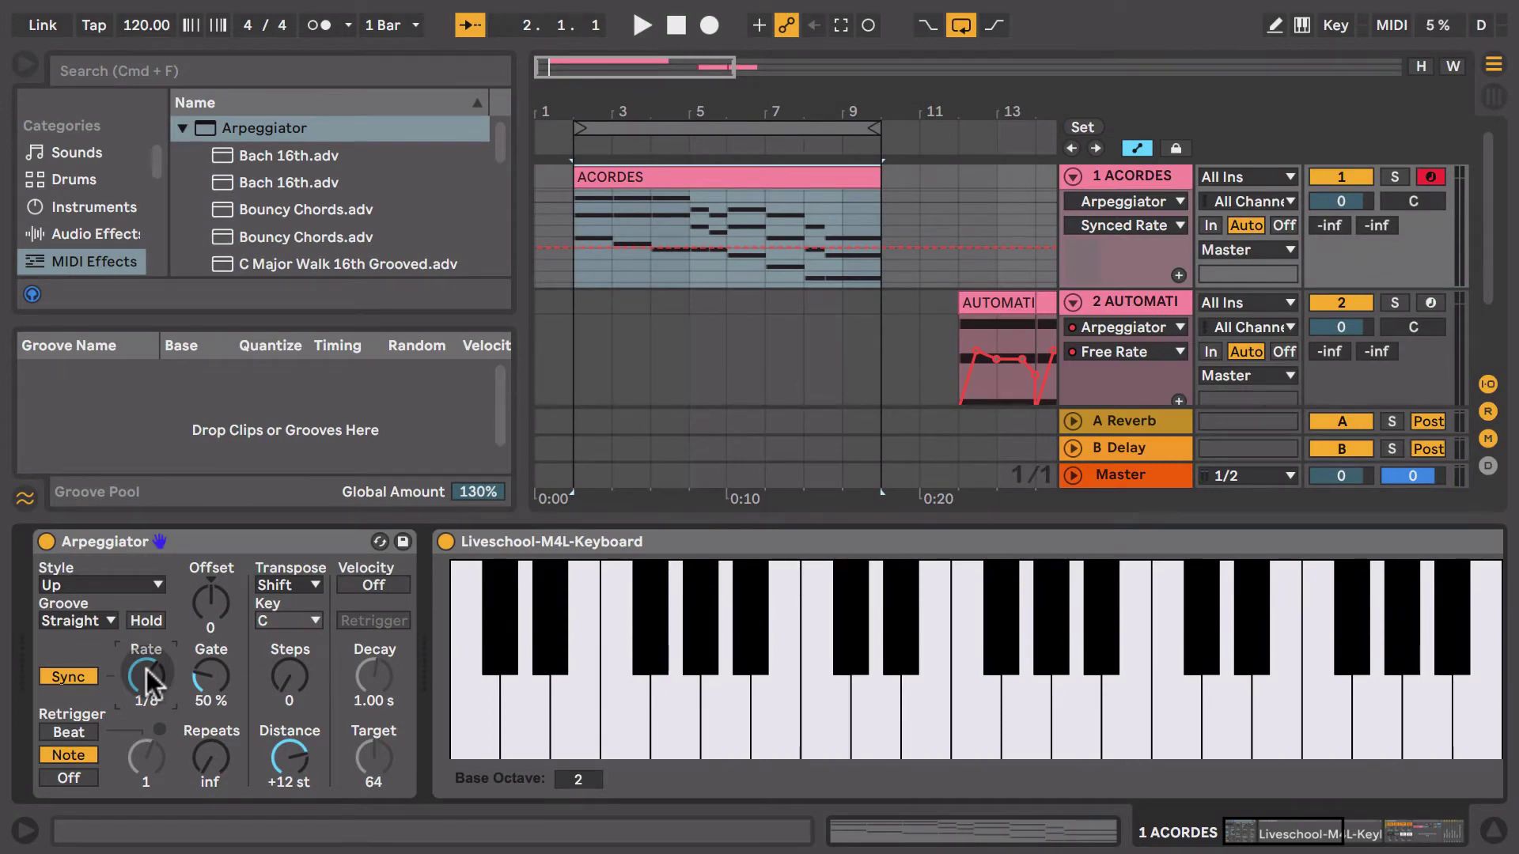
click(63, 777)
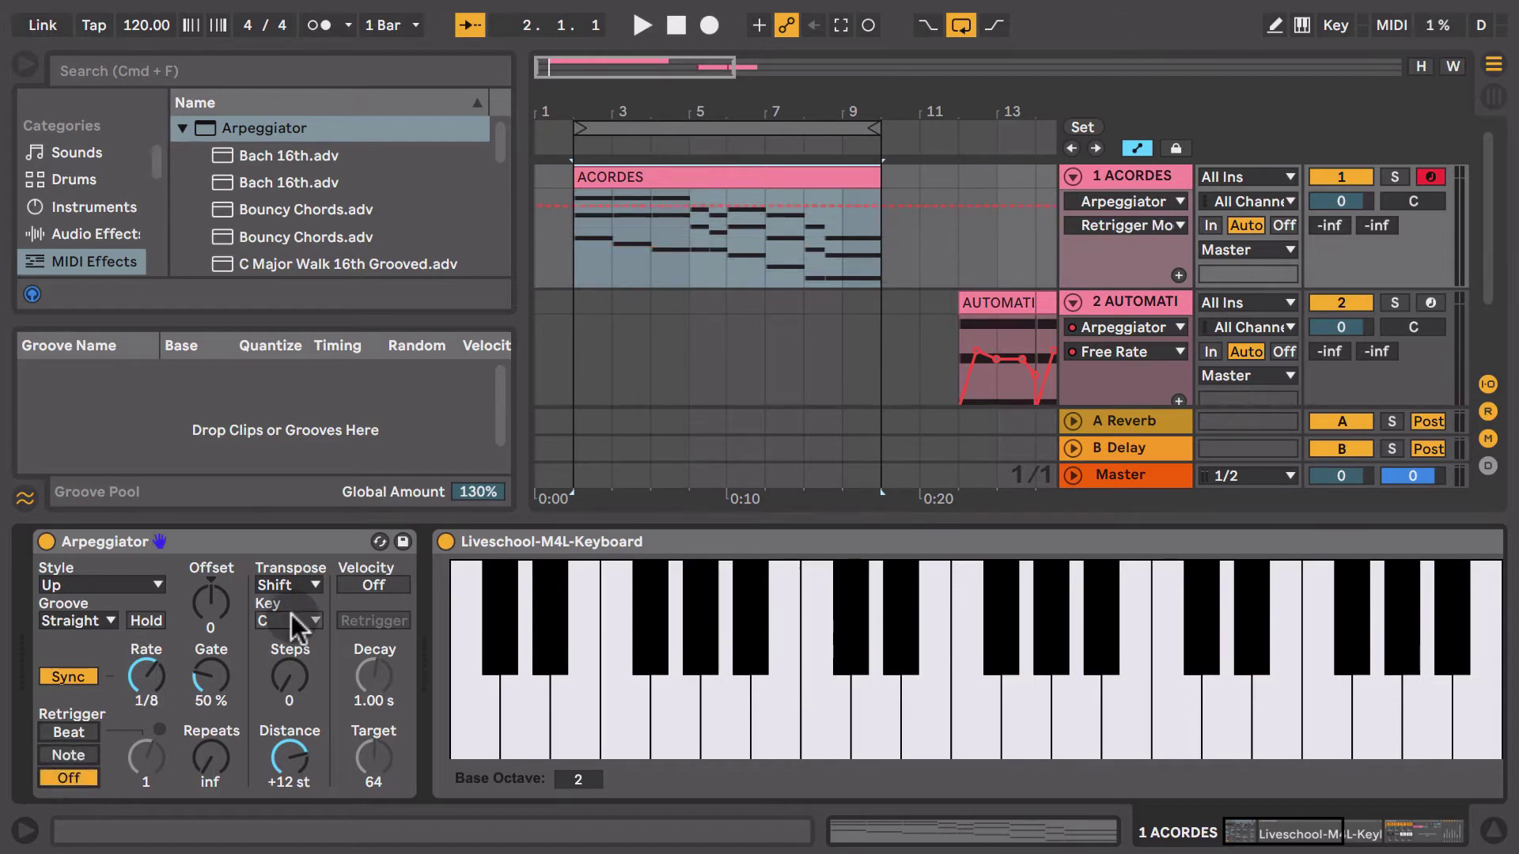
Try the Arpeggiator's Transpose Steps at 1 and return the value to 0
click(293, 677)
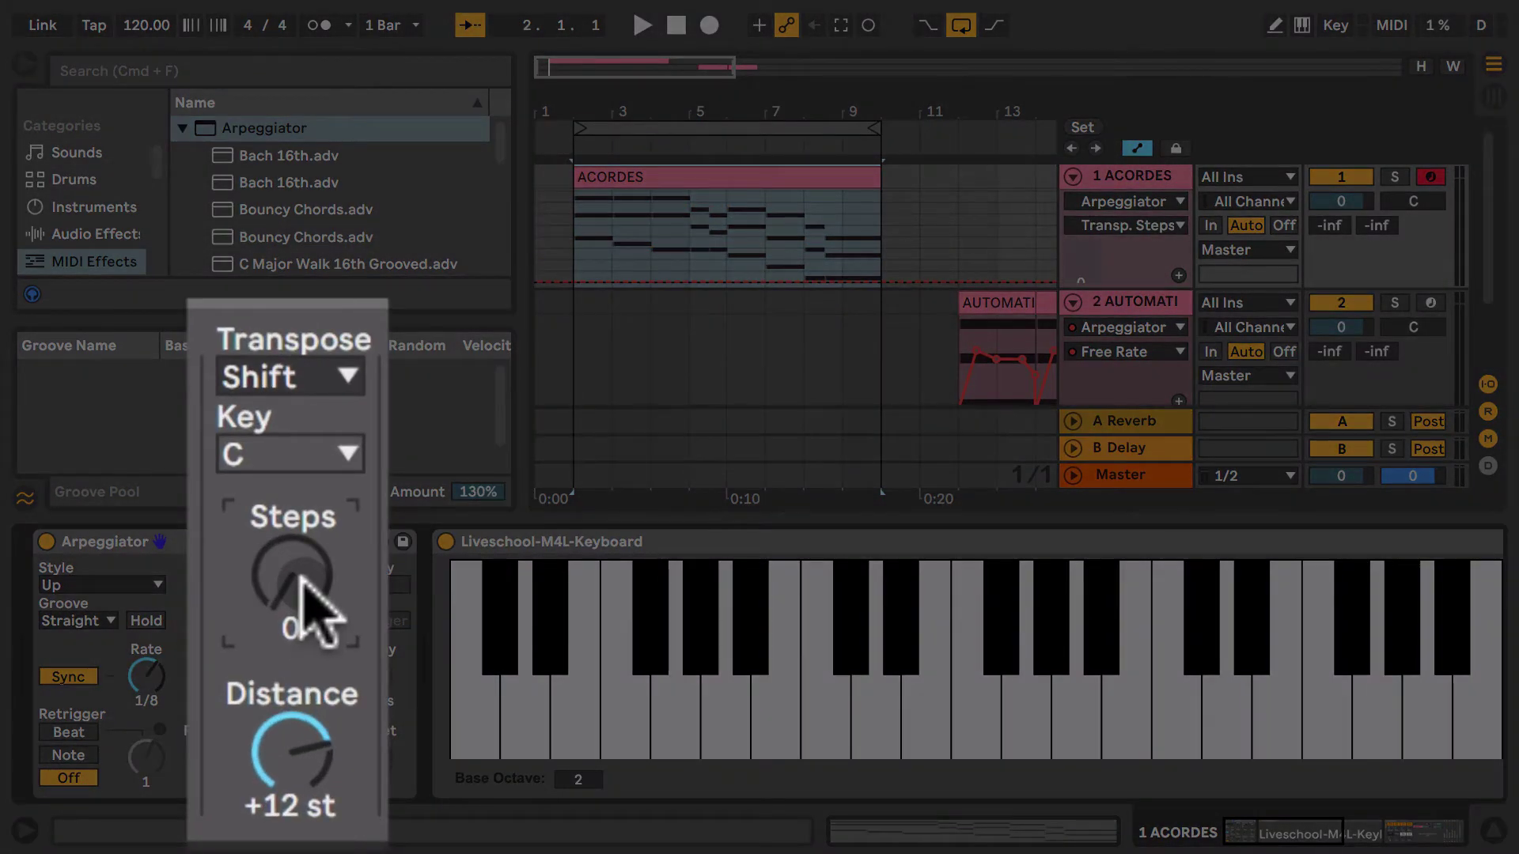
key(Up)
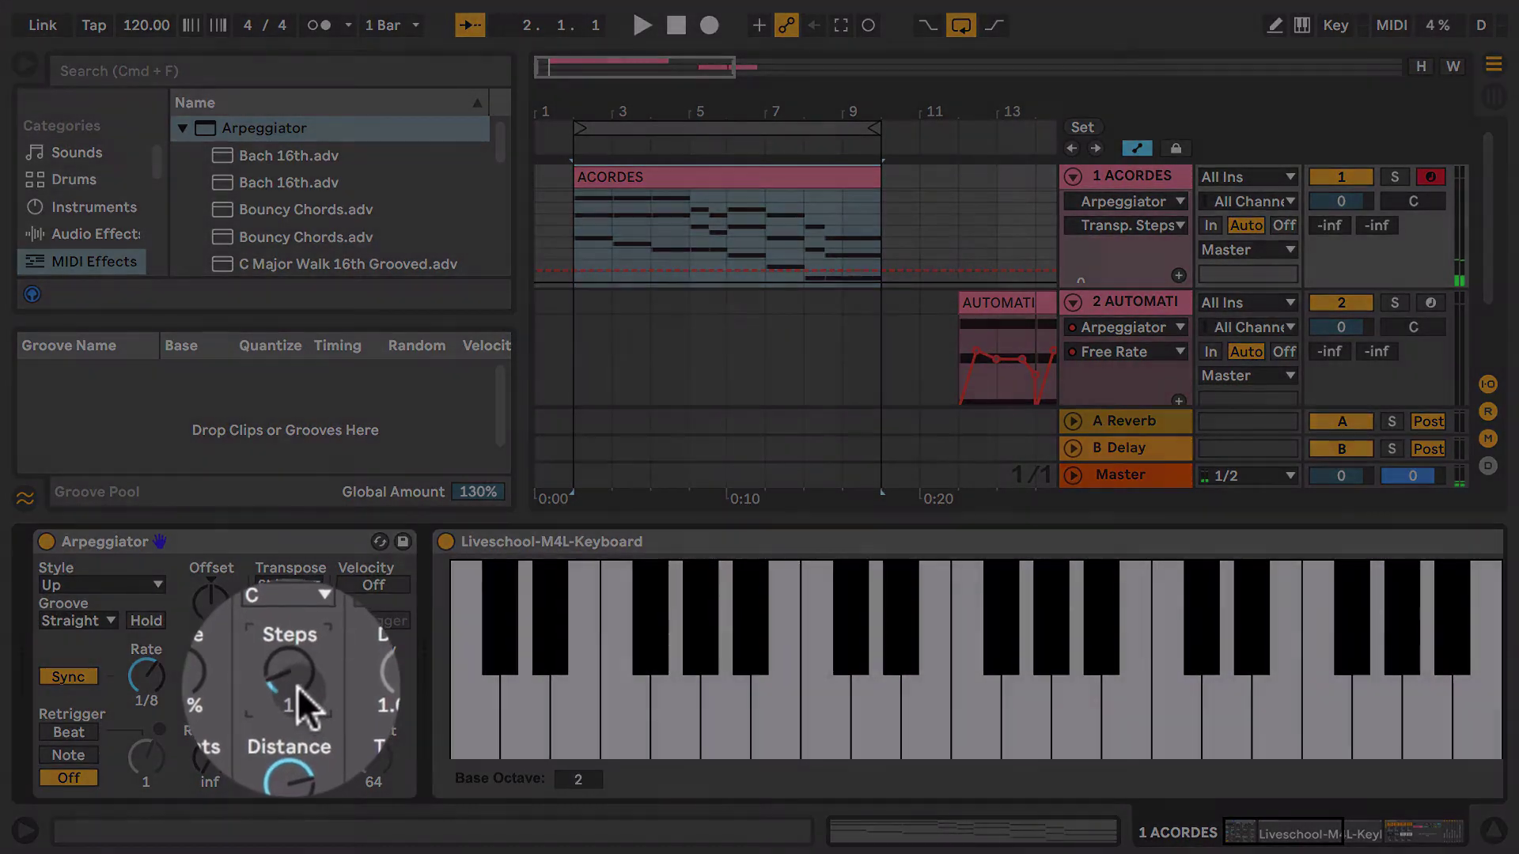
drag(296, 685, 296, 696)
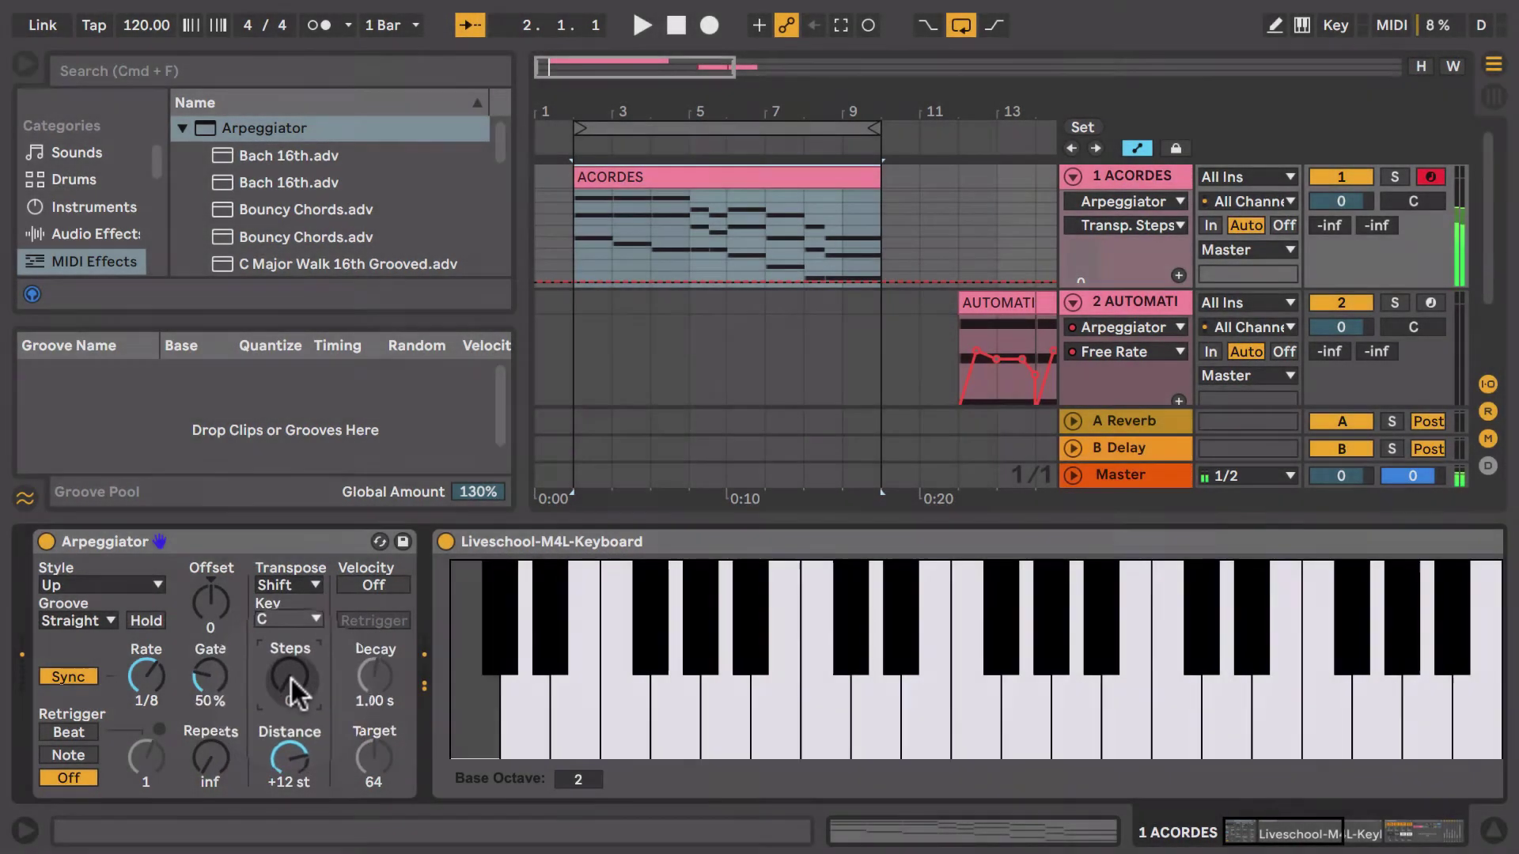
Set the Arpeggiator's Rate to 1/16, Transpose Steps to 2 and Distance to +3 st
click(153, 674)
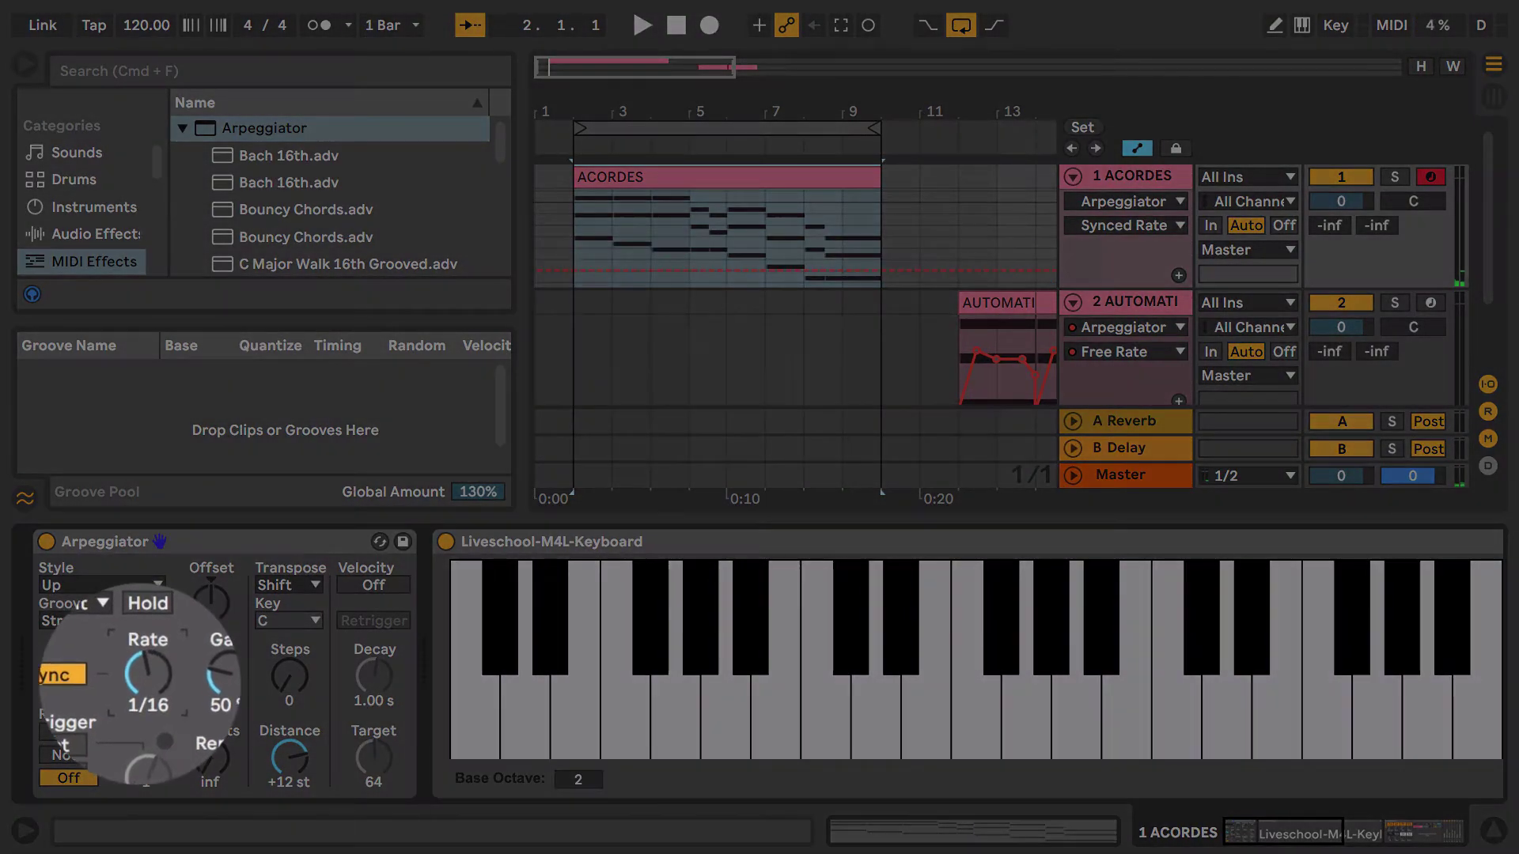
drag(154, 666, 153, 656)
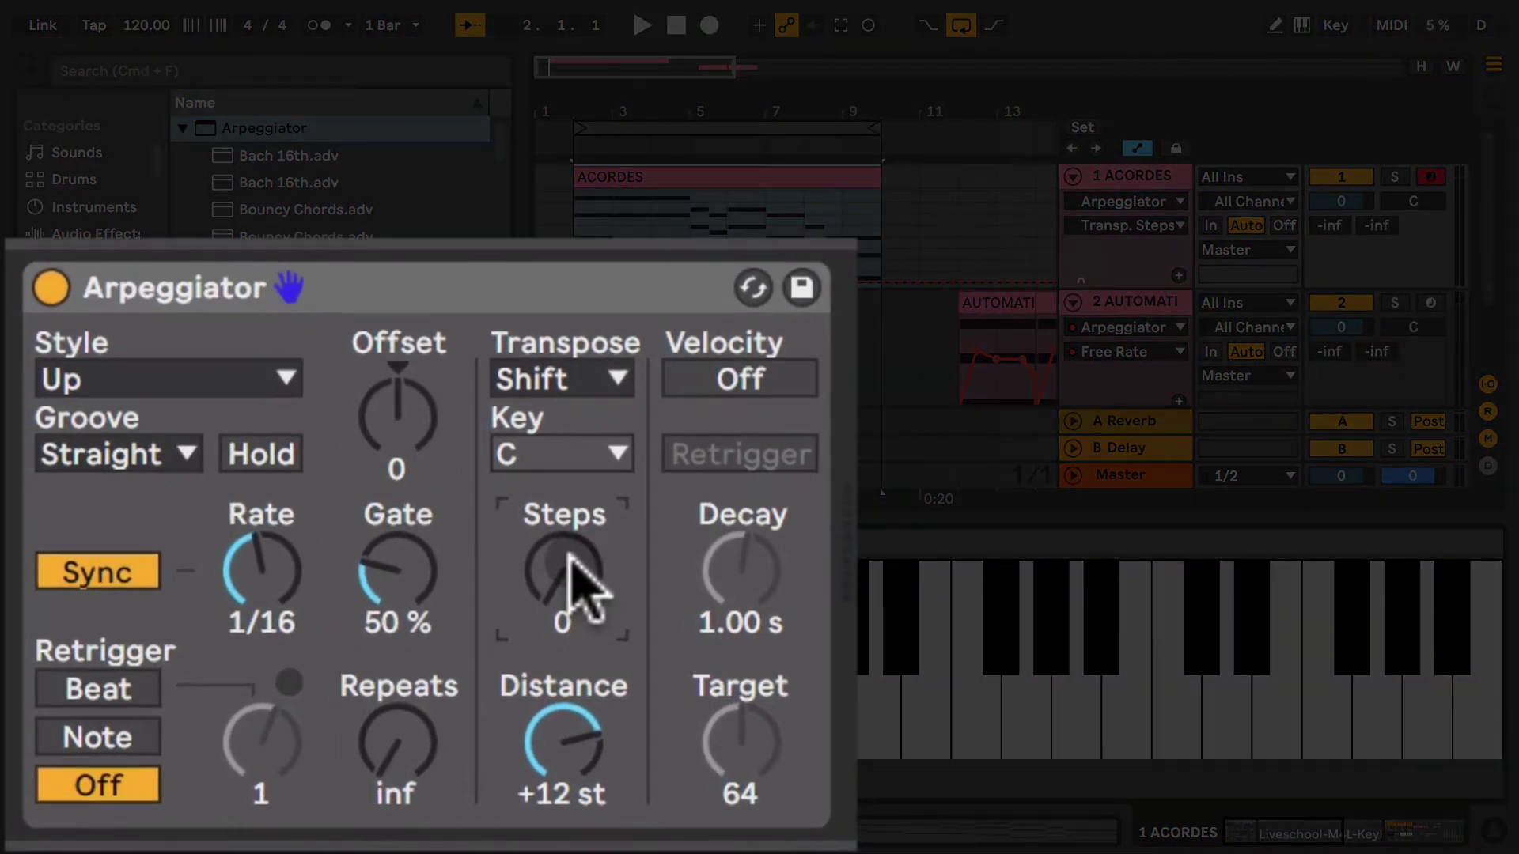
drag(292, 670, 292, 663)
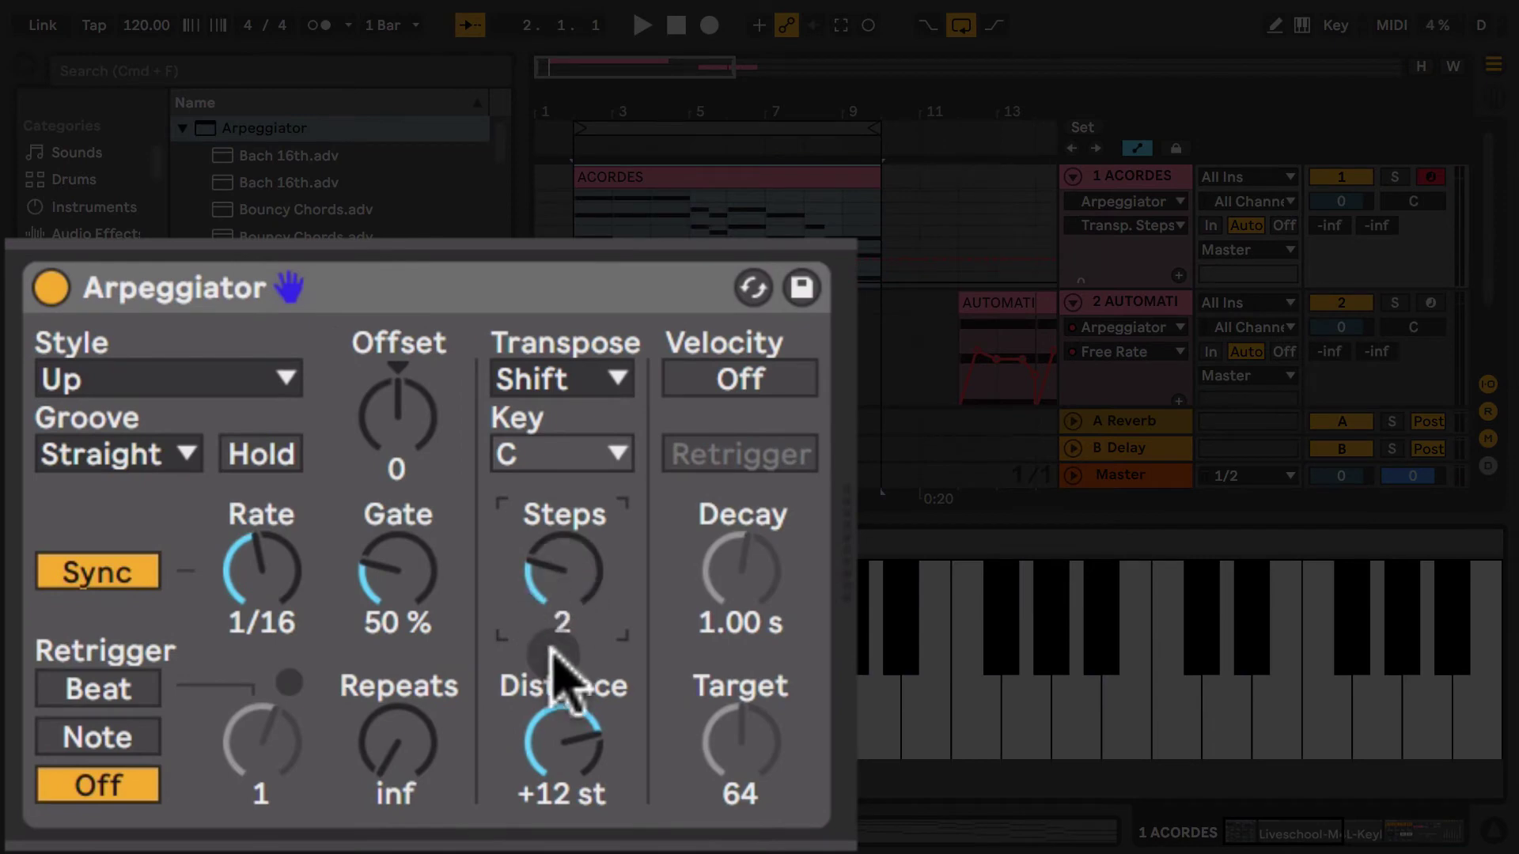
click(579, 722)
text(3)
key(Return)
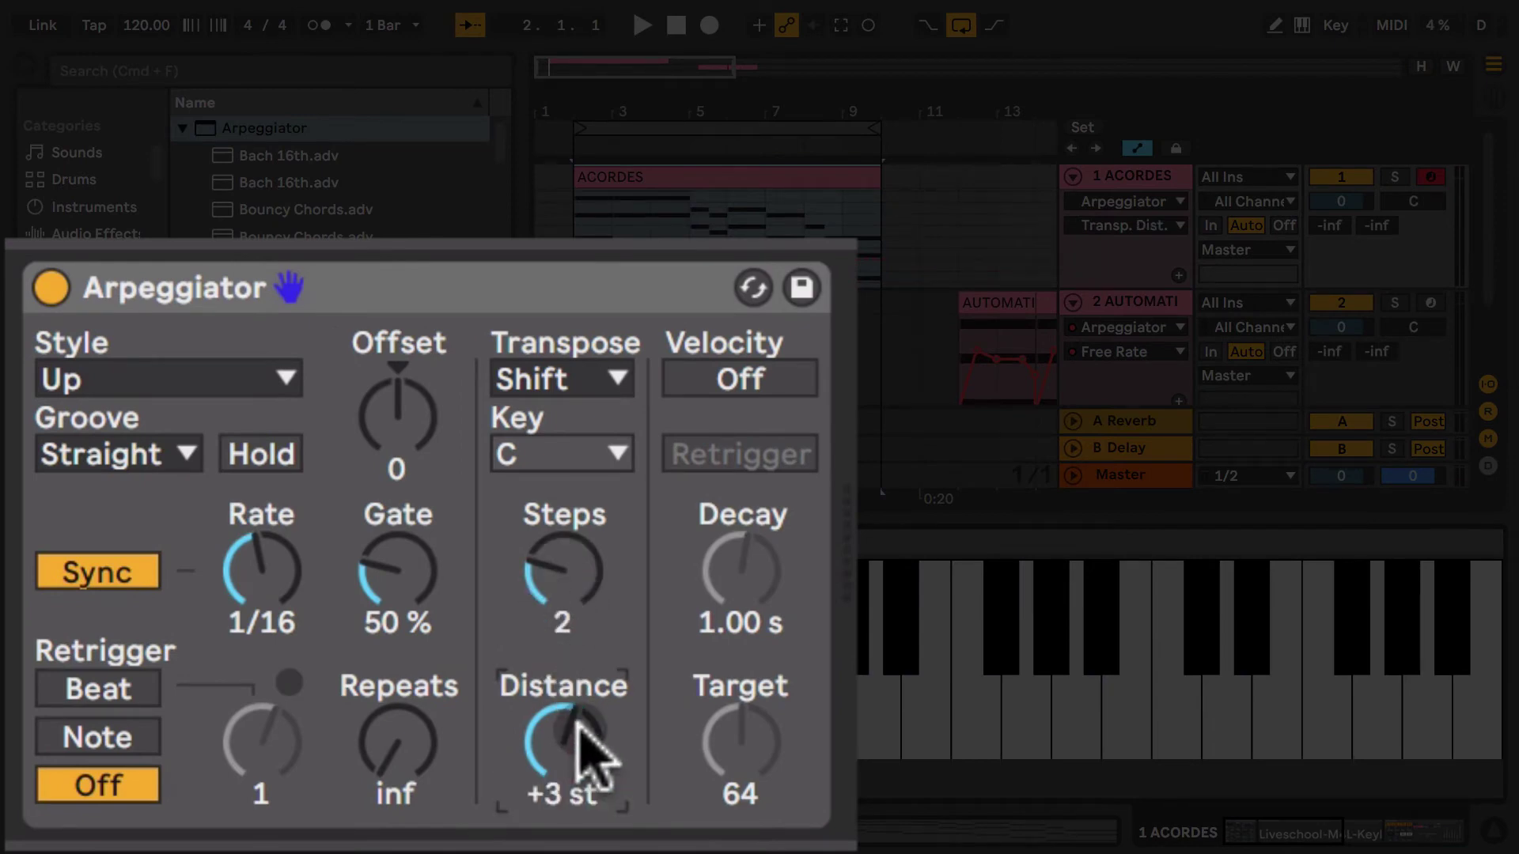
Slow the Arpeggiator's synced Rate to 1/8
click(264, 577)
key(Up)
key(Up)
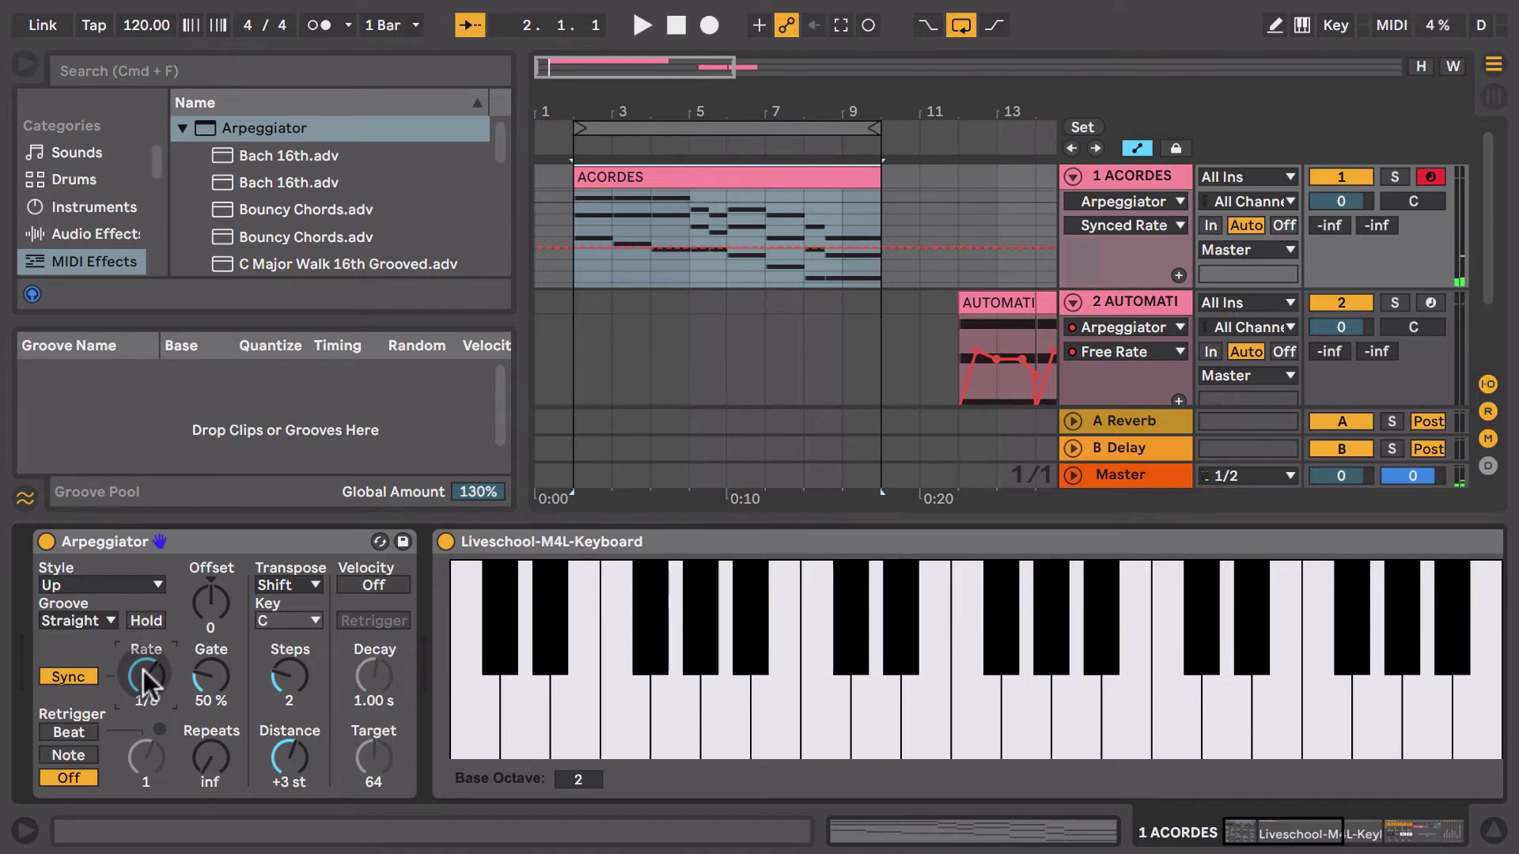
Compare the chord with the Arpeggiator active and bypassed, and set Transpose Steps to 3
click(45, 541)
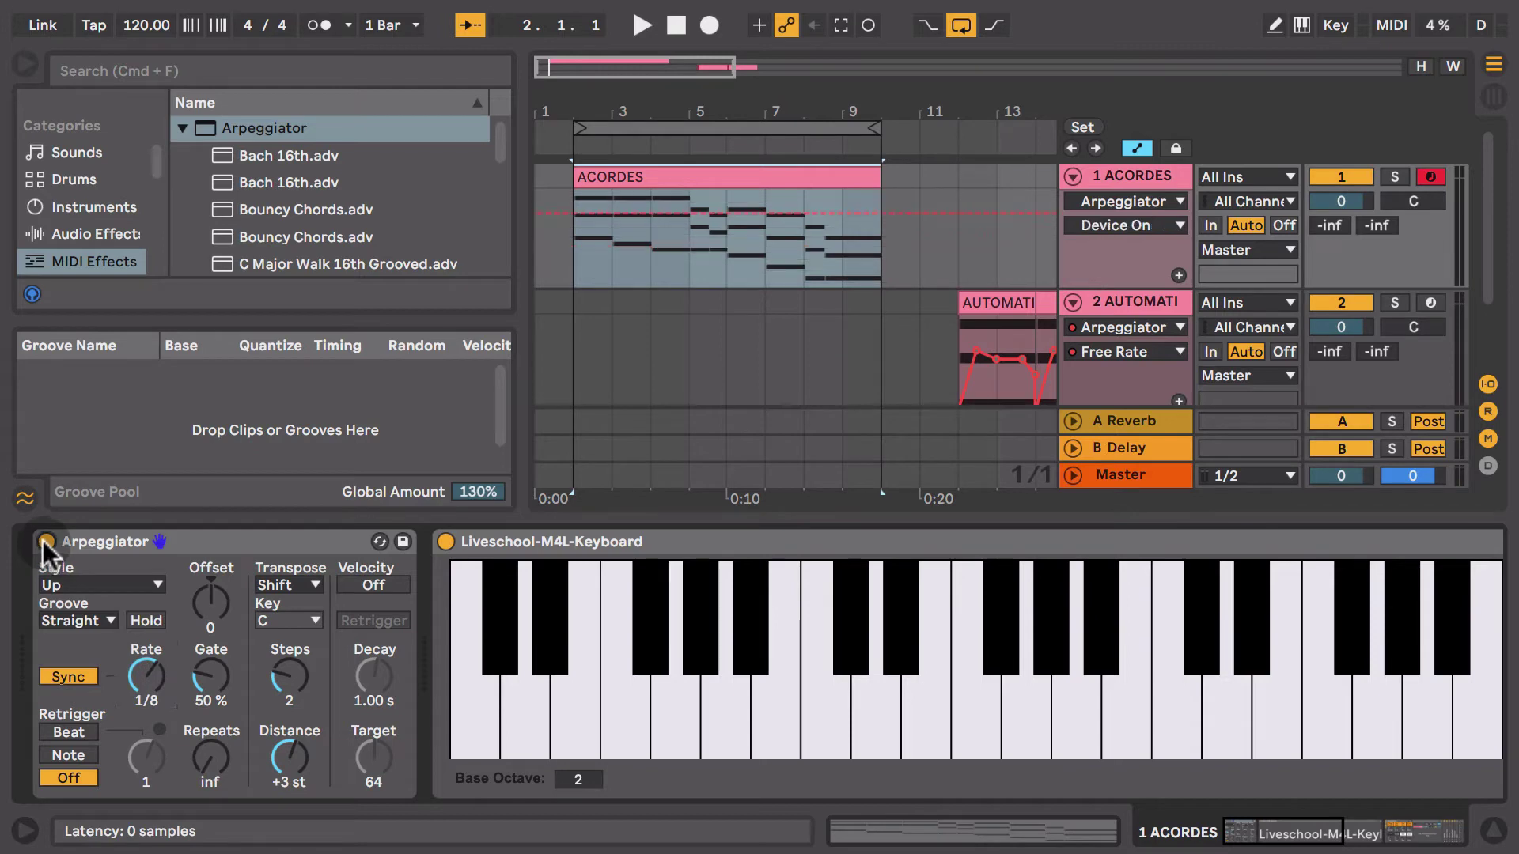
click(45, 541)
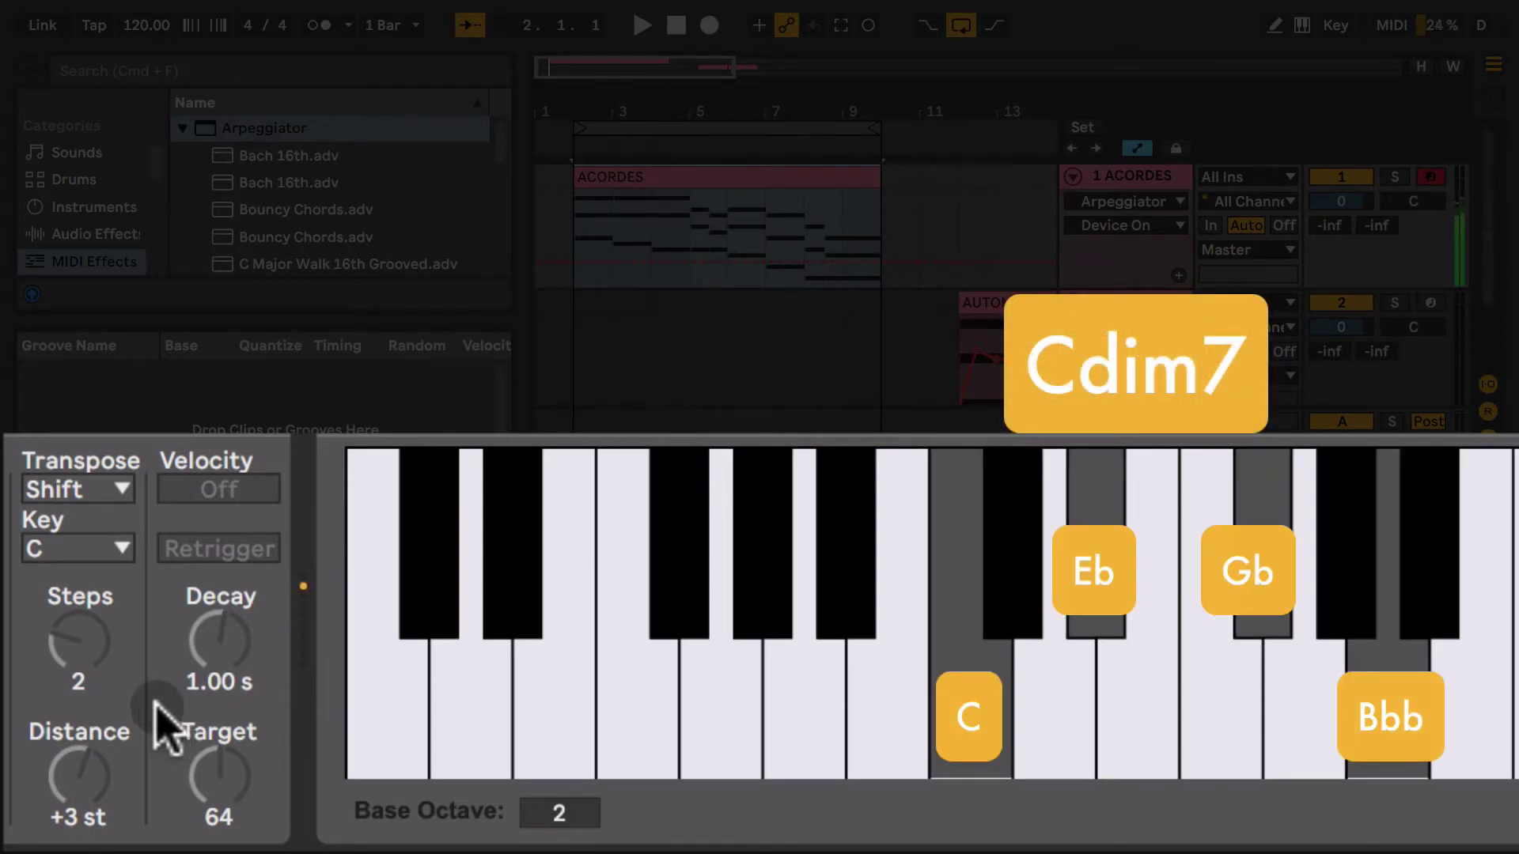
click(81, 650)
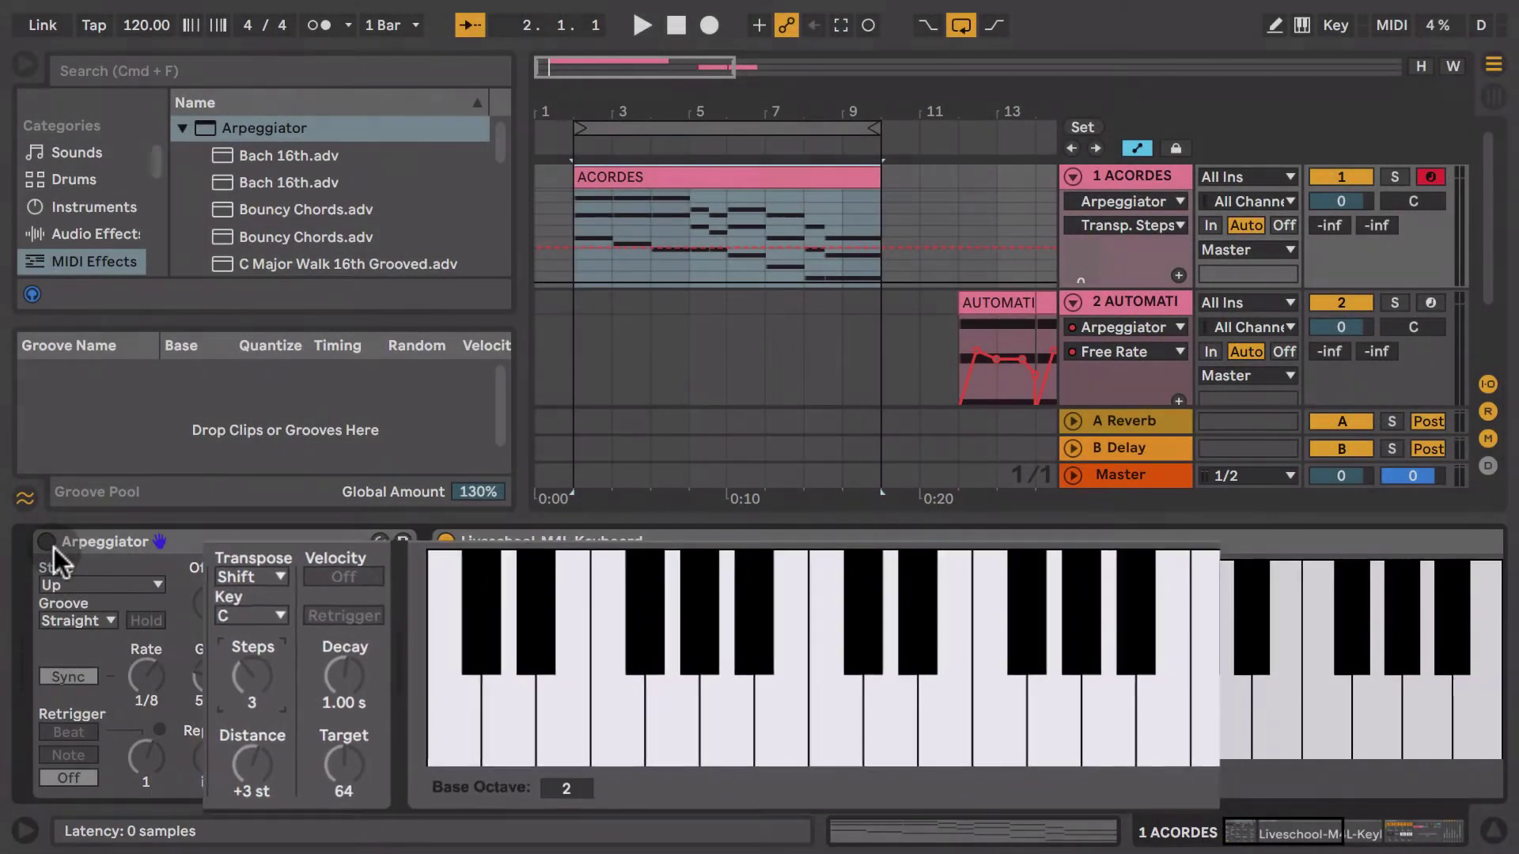
Reactivate the Arpeggiator and set Transpose Steps to 8, Distance to +1 st and the synced Rate to 1/32
click(47, 541)
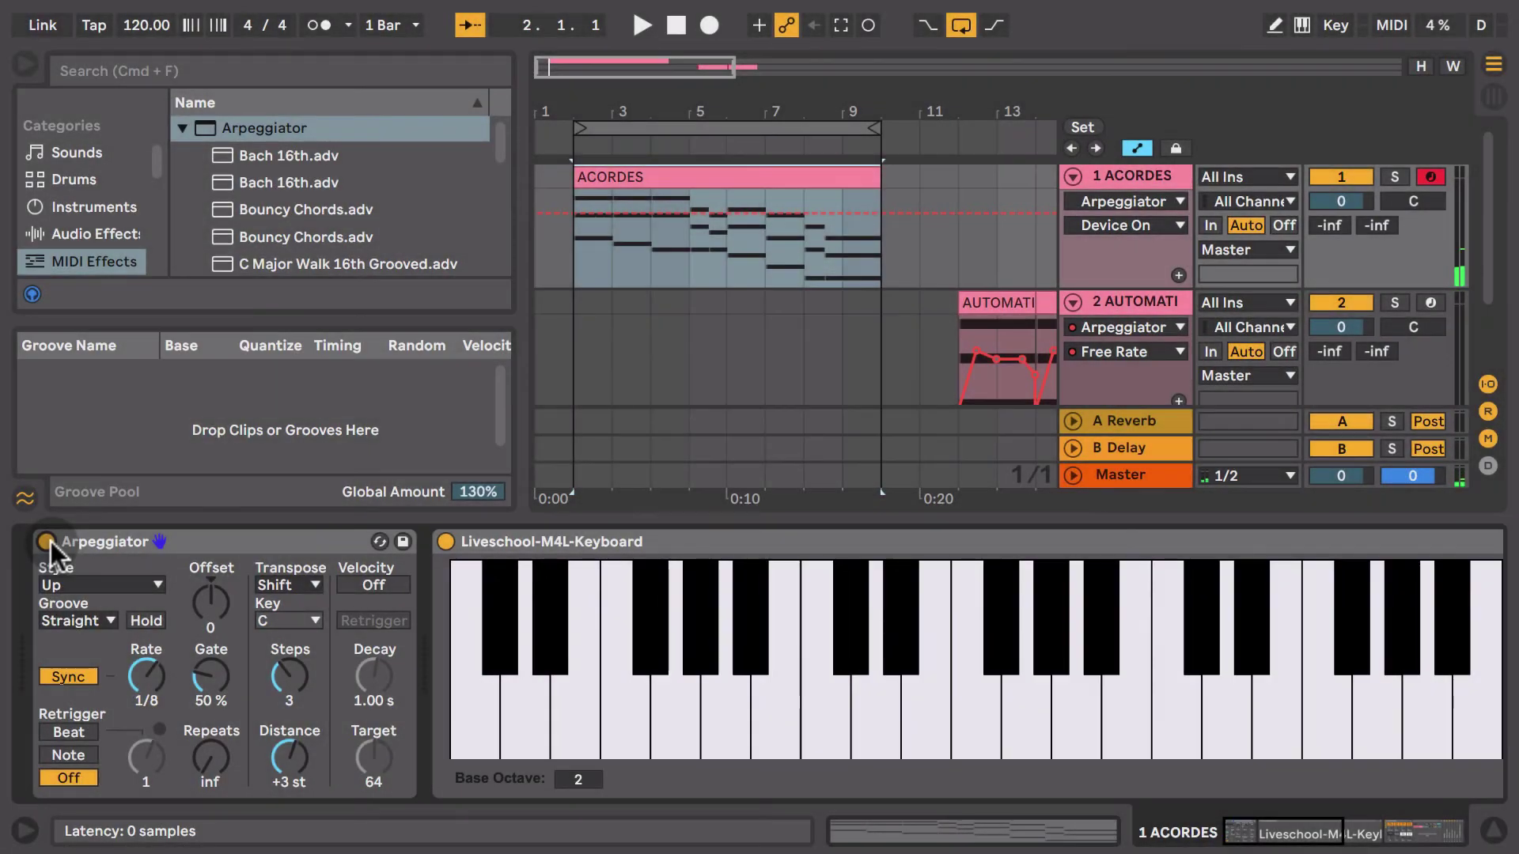
click(289, 757)
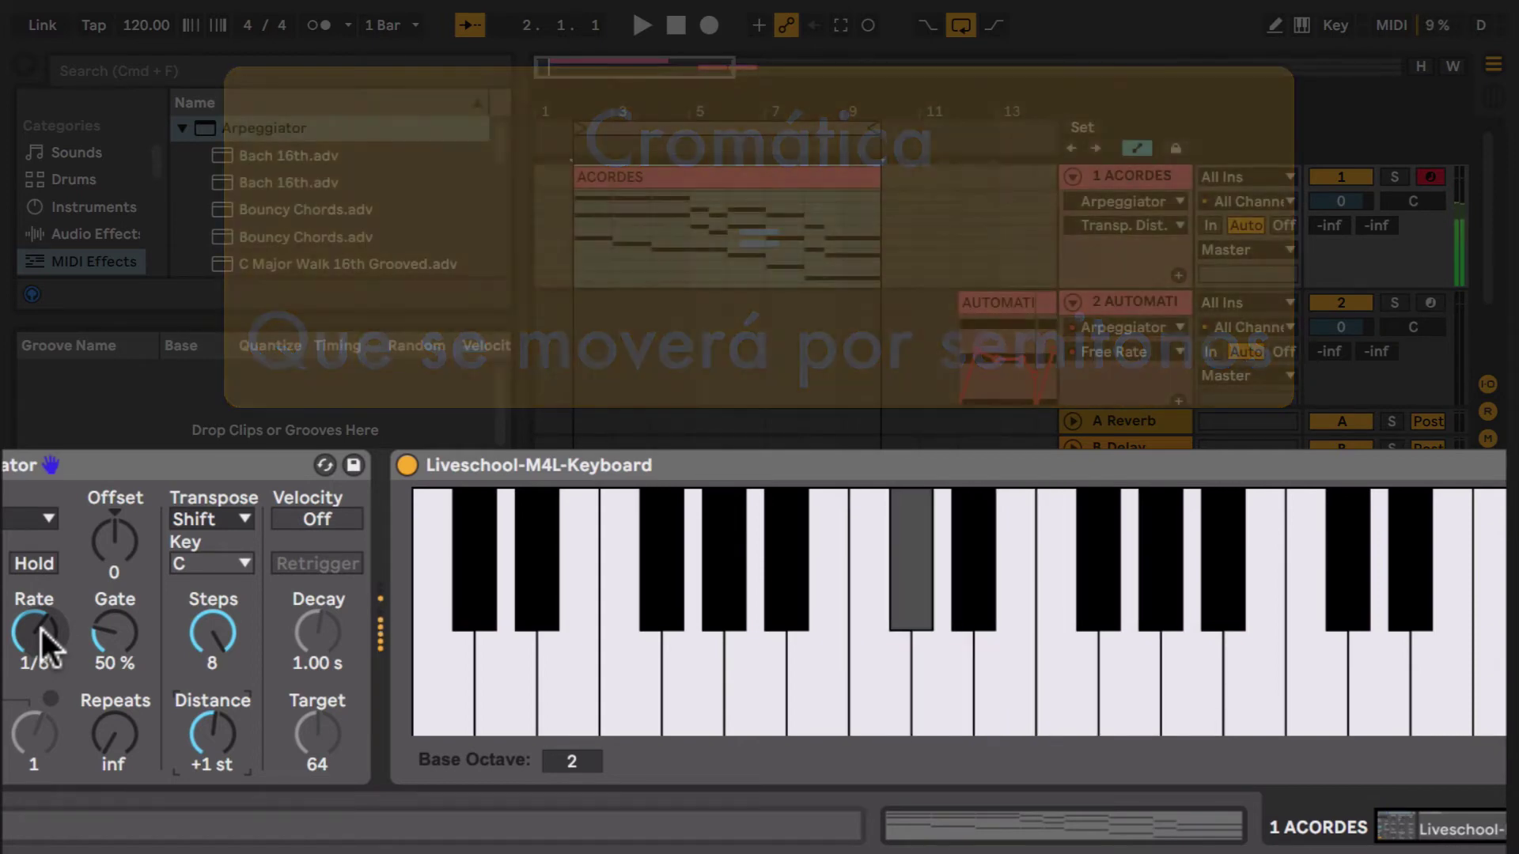
click(41, 629)
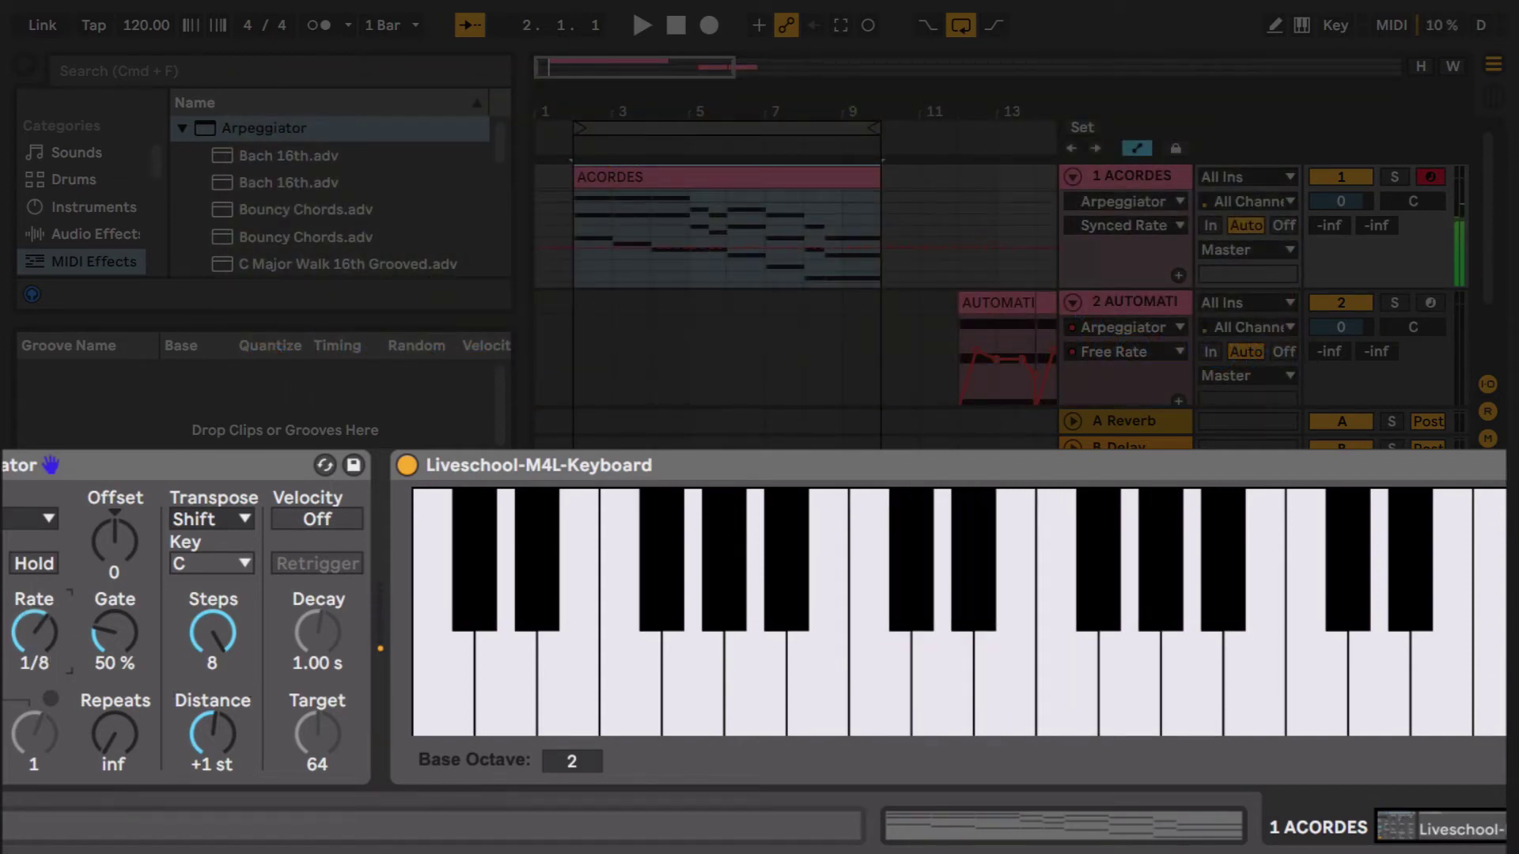
drag(41, 629, 43, 630)
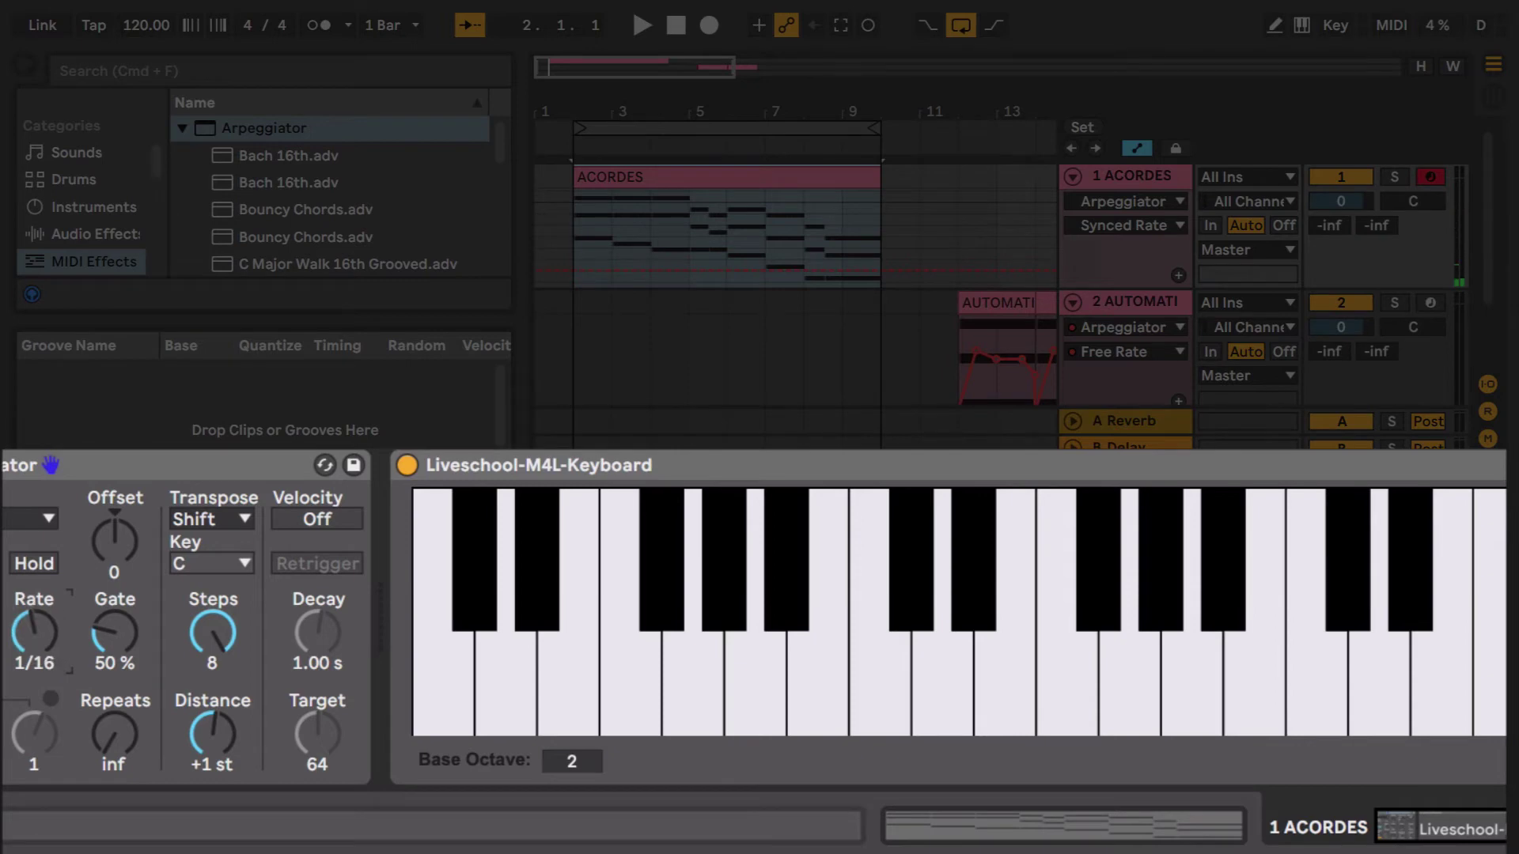
drag(34, 631, 36, 632)
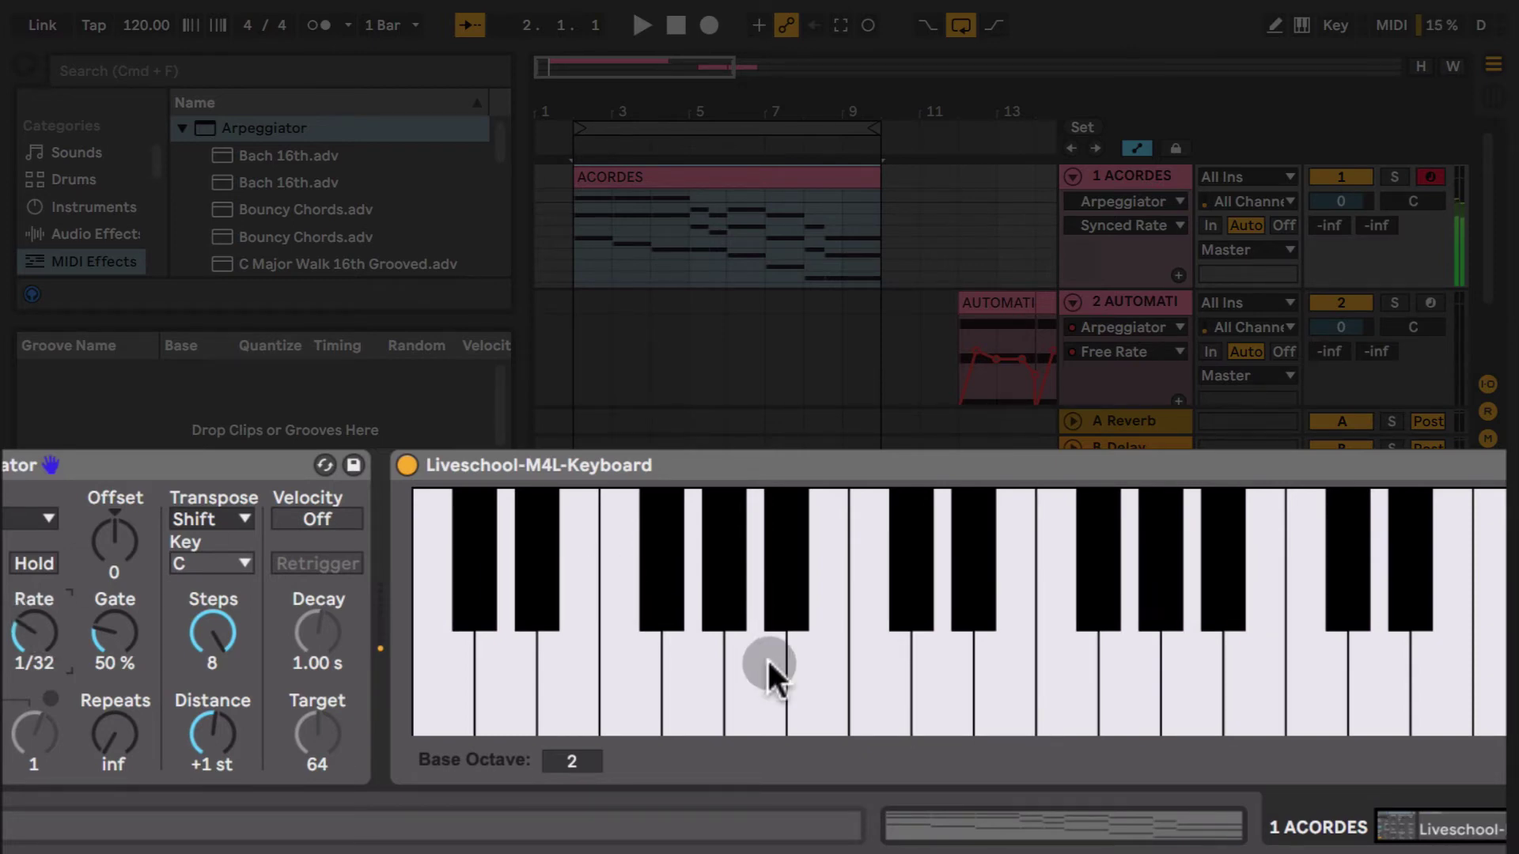
Adjust the Delay D/W and Filter Env macros of the Logan SynKeys rack, and return to the Arpeggiator
scroll(752, 617, right, 10)
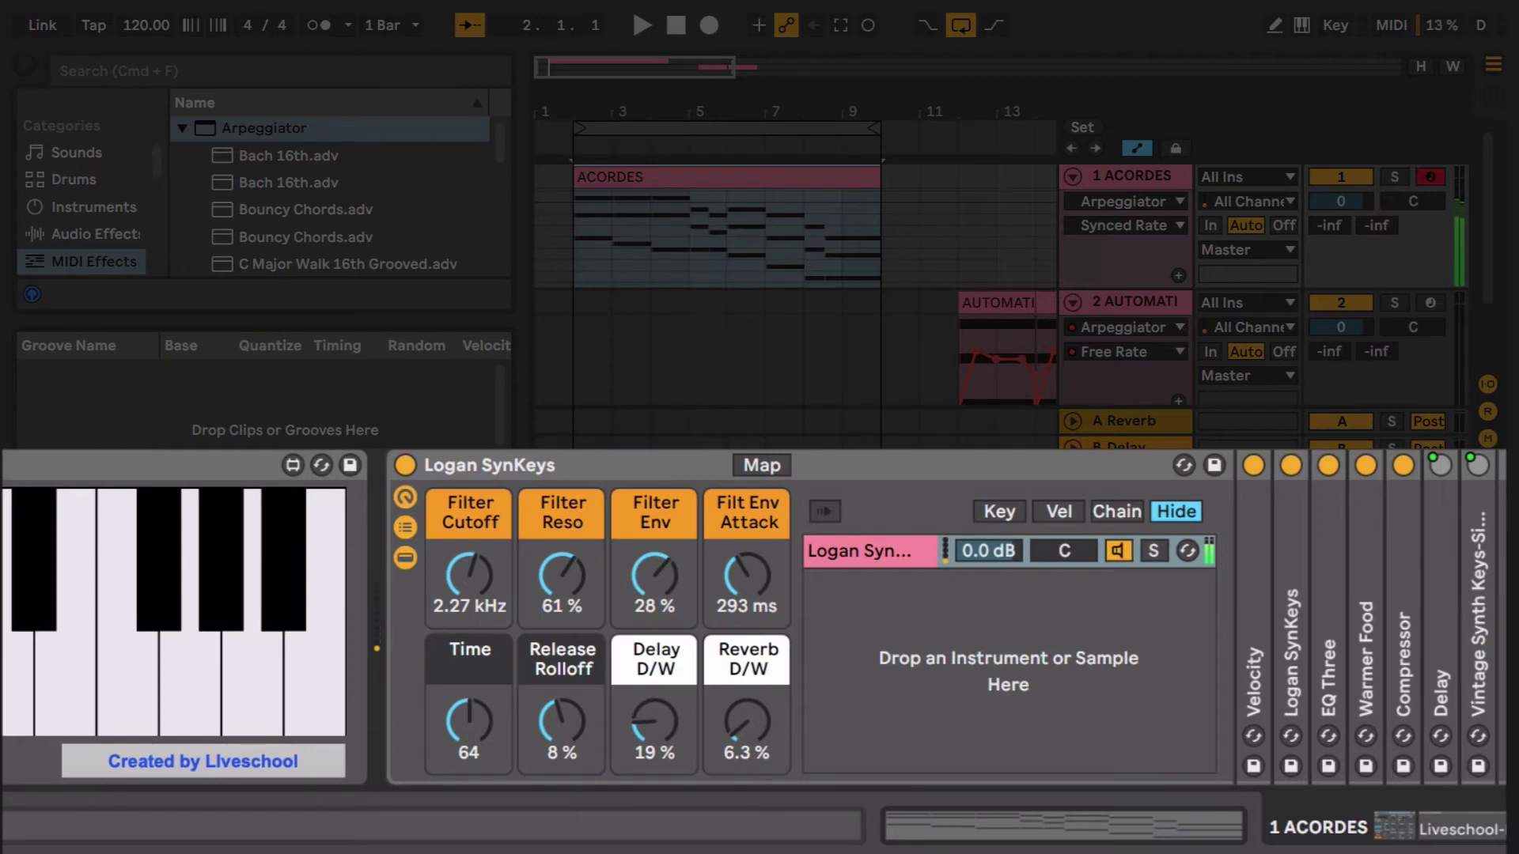
drag(653, 721, 653, 696)
drag(657, 586, 655, 581)
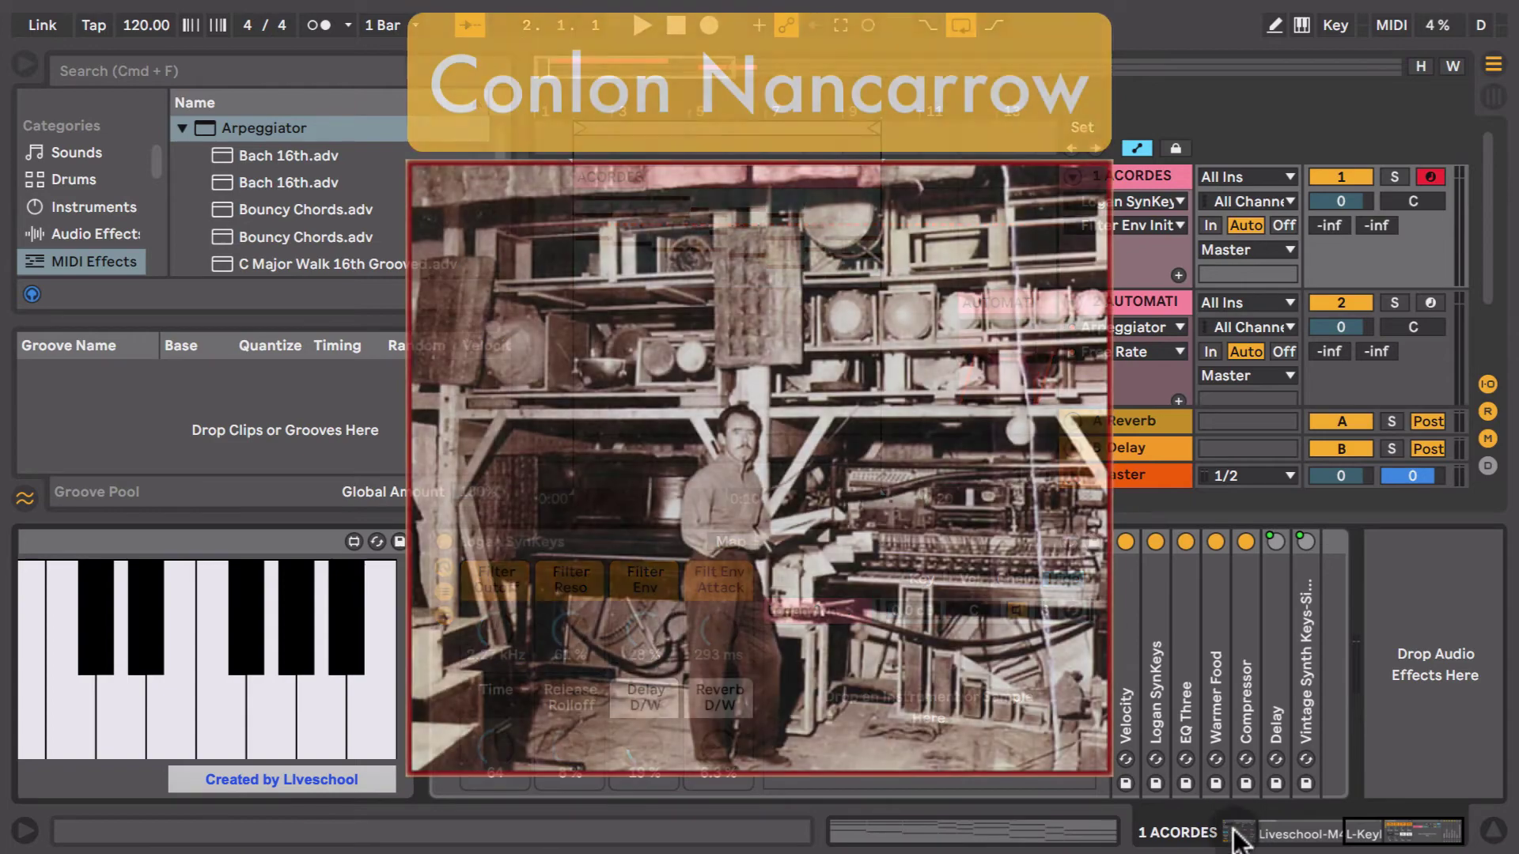
click(1238, 837)
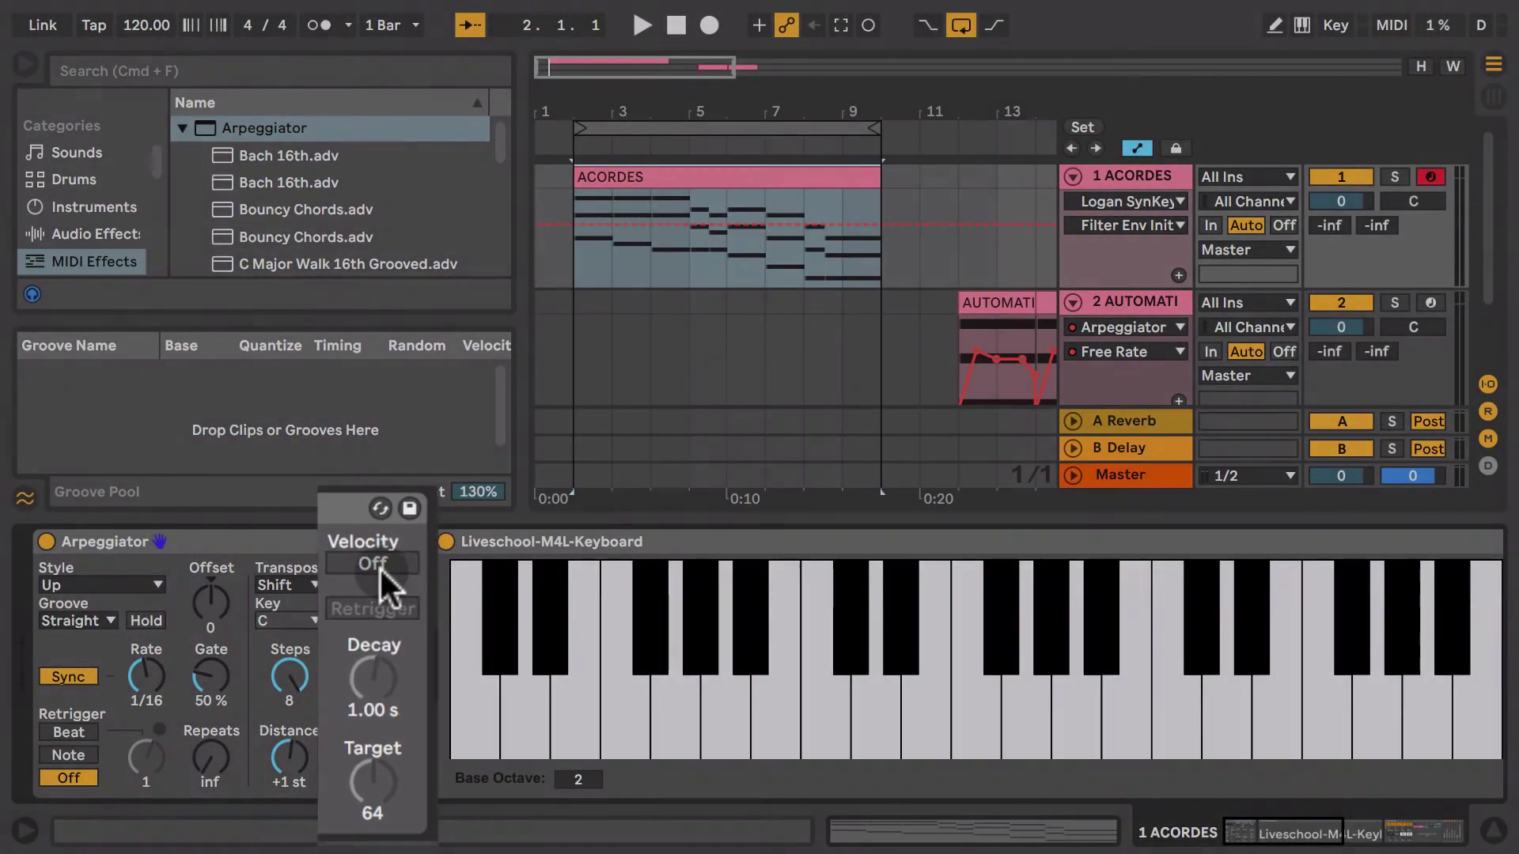
Expand and arm the Grand Piano track, and enable Velocity on its Arpeggiator
scroll(1136, 296, down, 2)
scroll(1137, 297, down, 1)
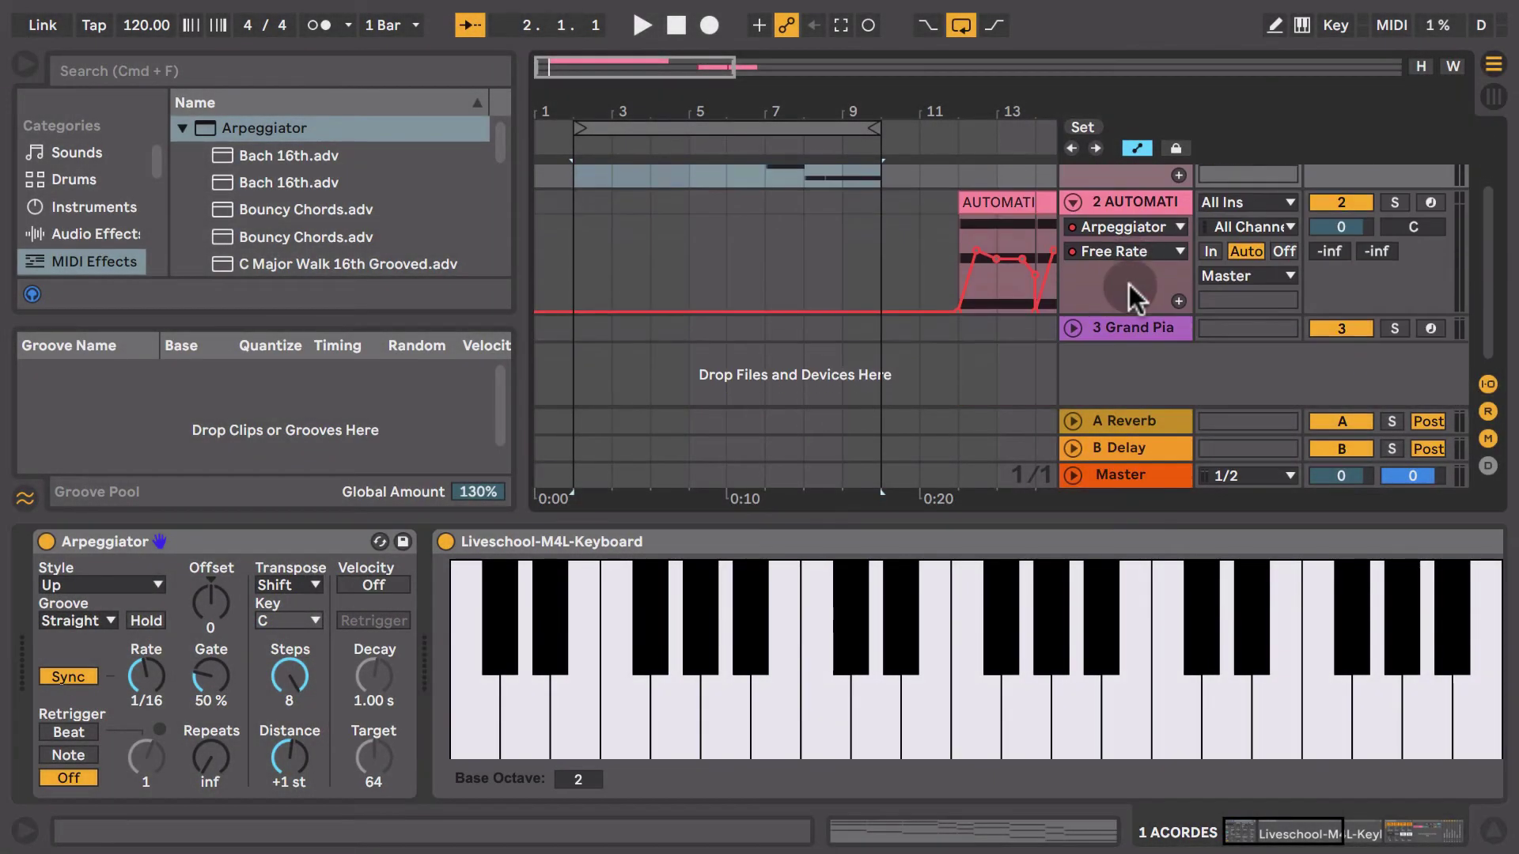
click(1068, 325)
click(1117, 322)
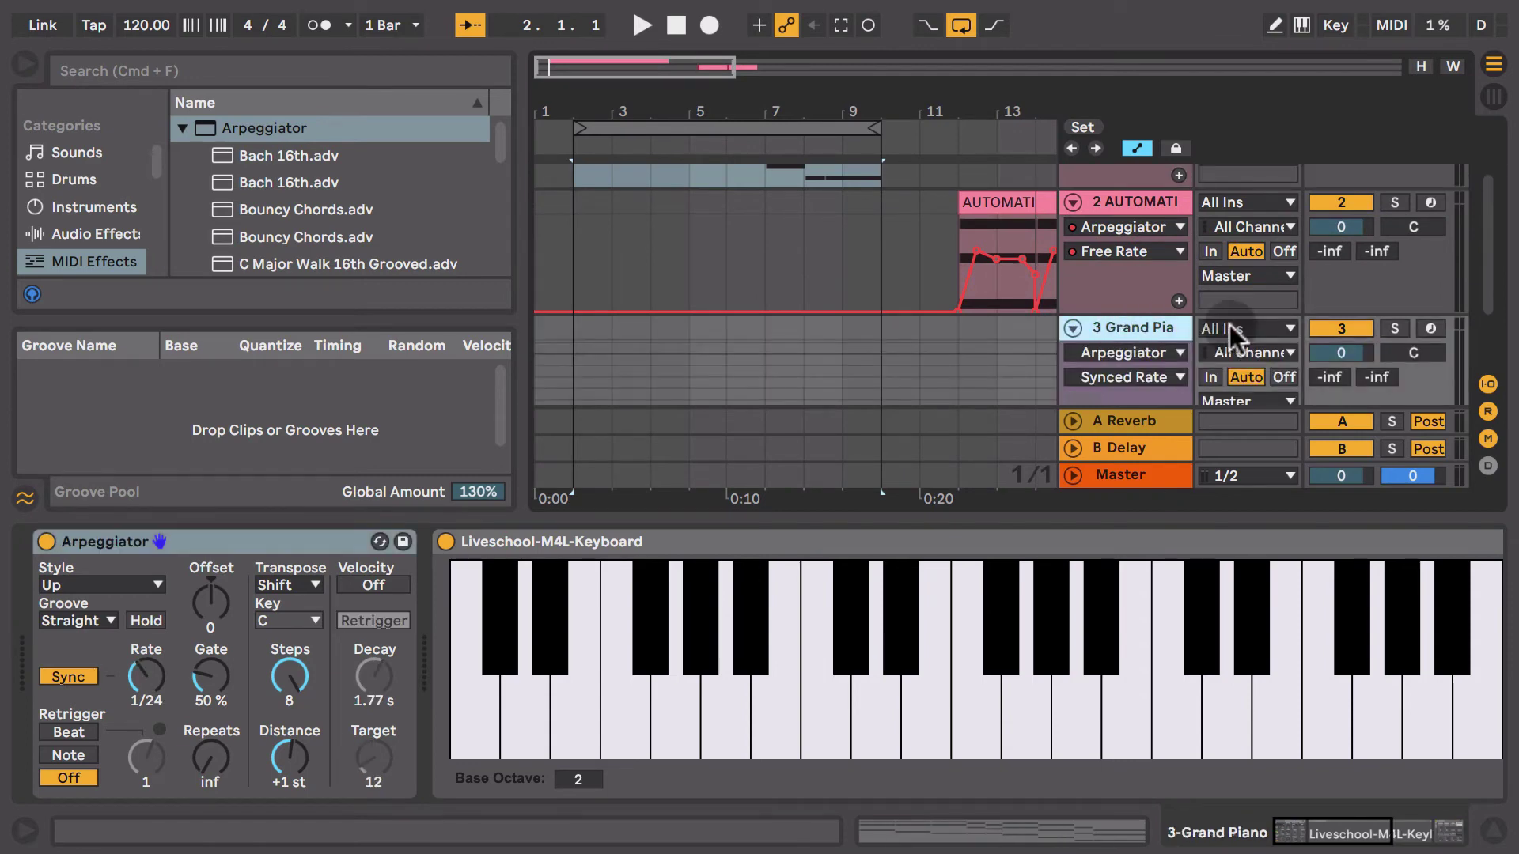
click(1430, 328)
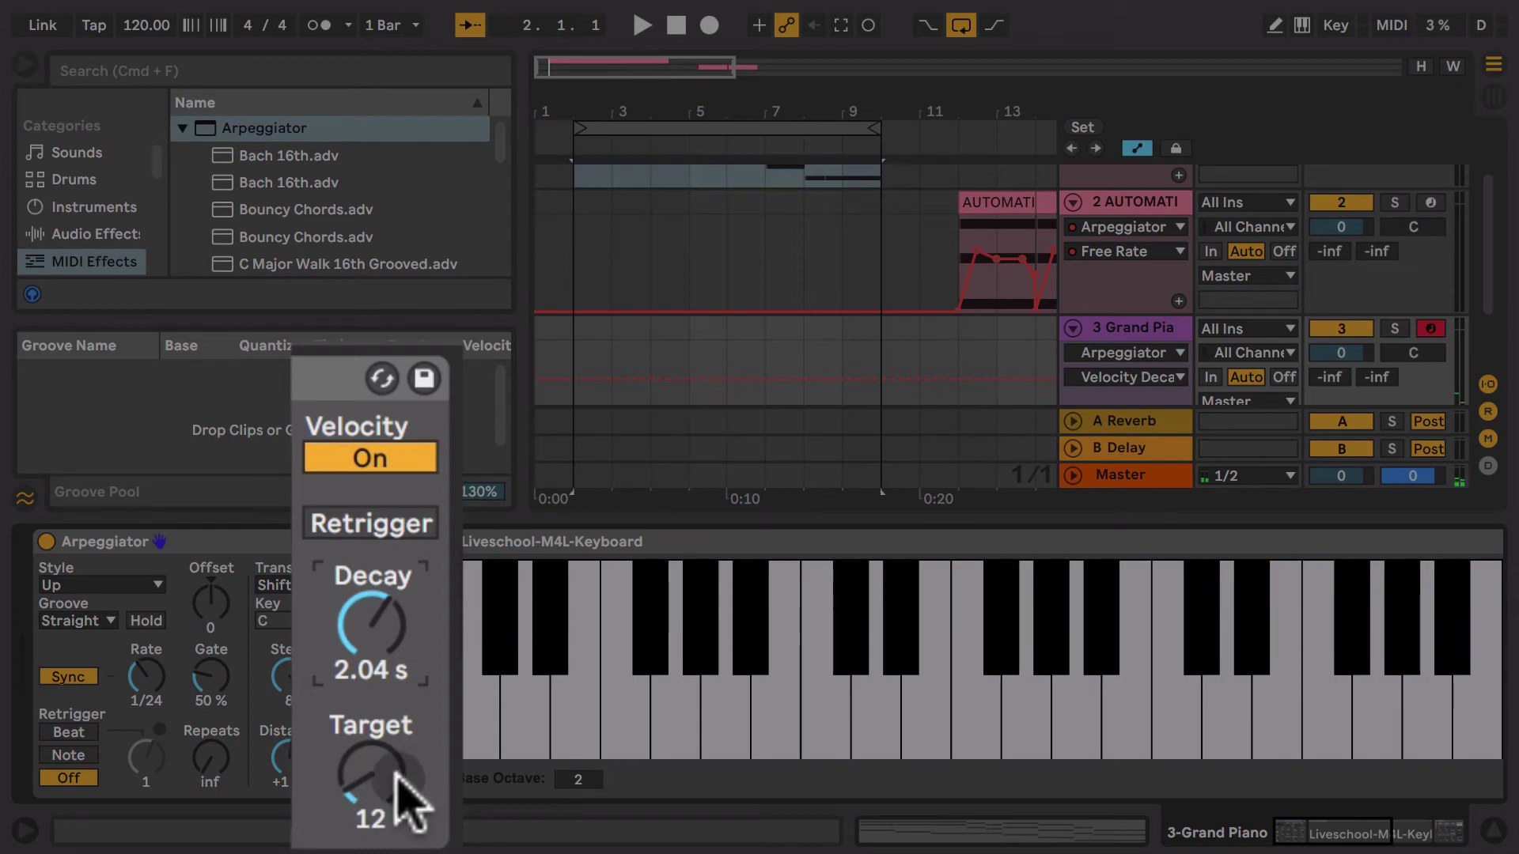
Try the Arpeggiator's Velocity section with Target at 97 and Decay at 5.35 s
drag(378, 778, 378, 772)
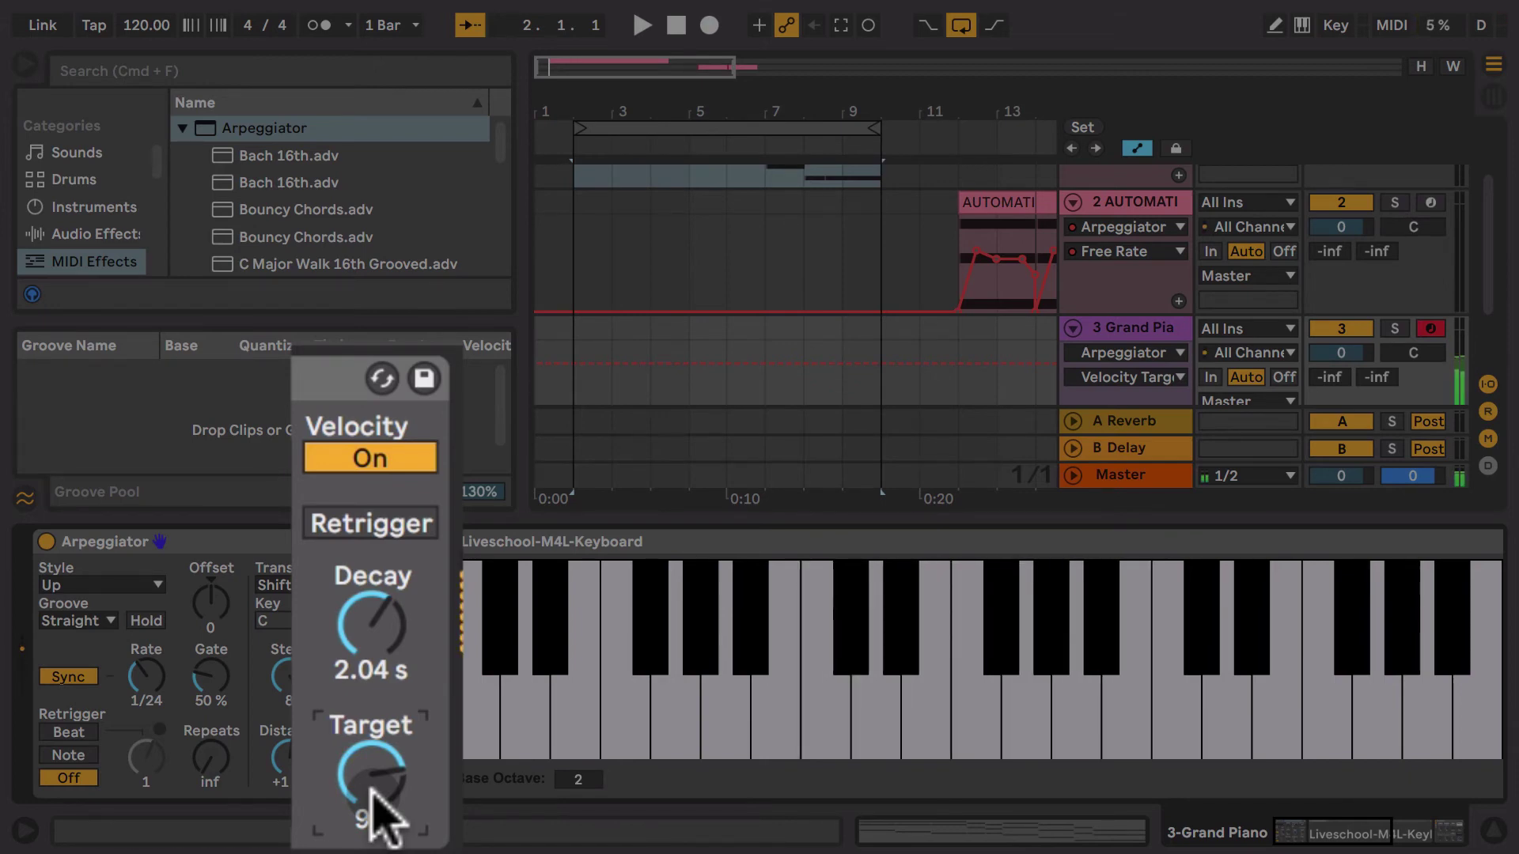
scroll(383, 815, up, 3)
click(386, 621)
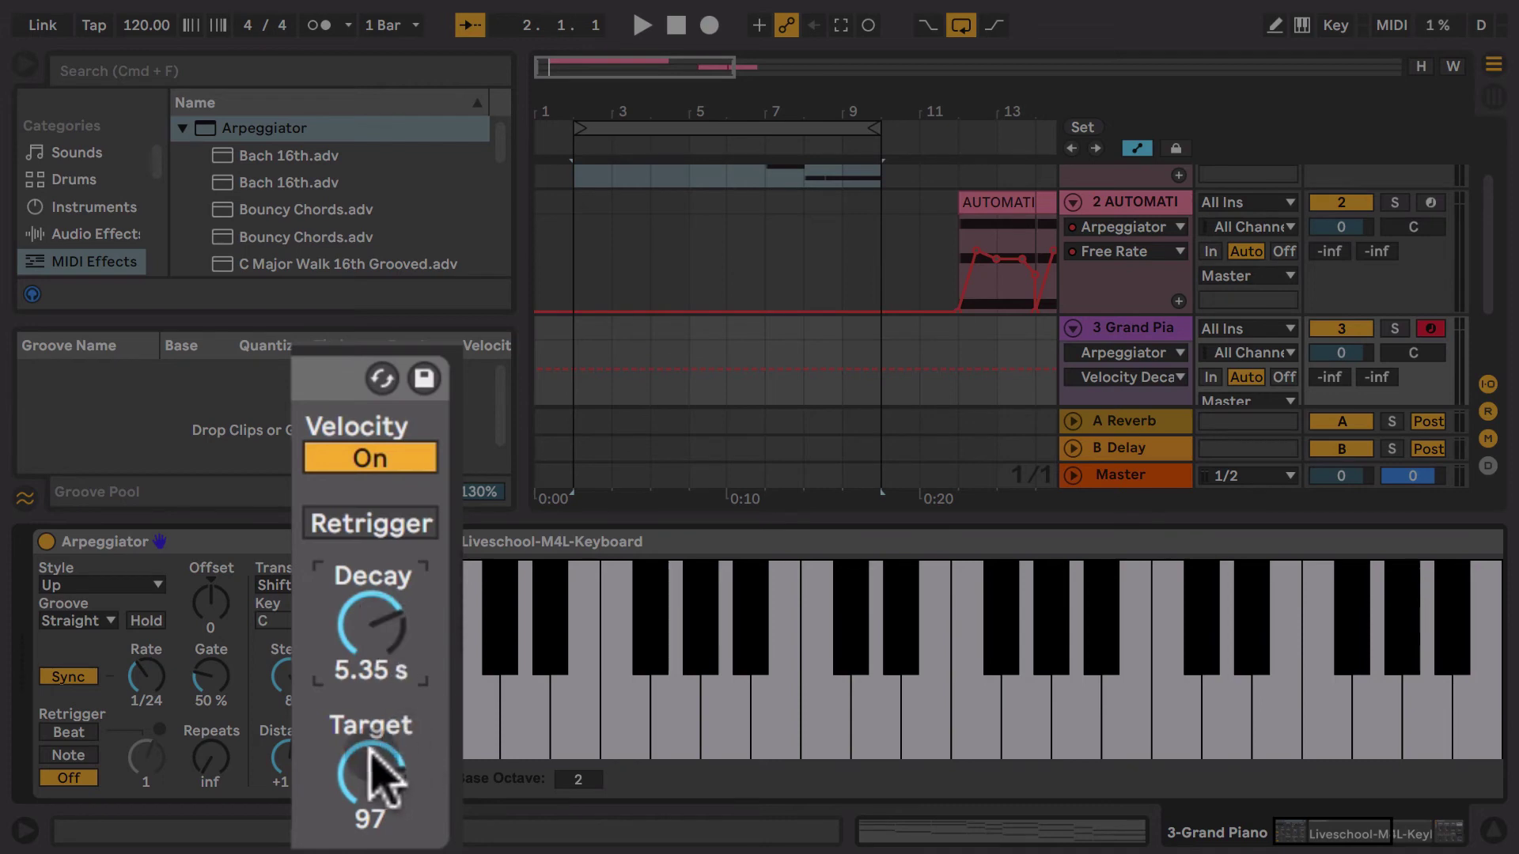
Set the Arpeggiator's Velocity Target to 4 and its Decay to 1.44 s
drag(380, 772, 379, 779)
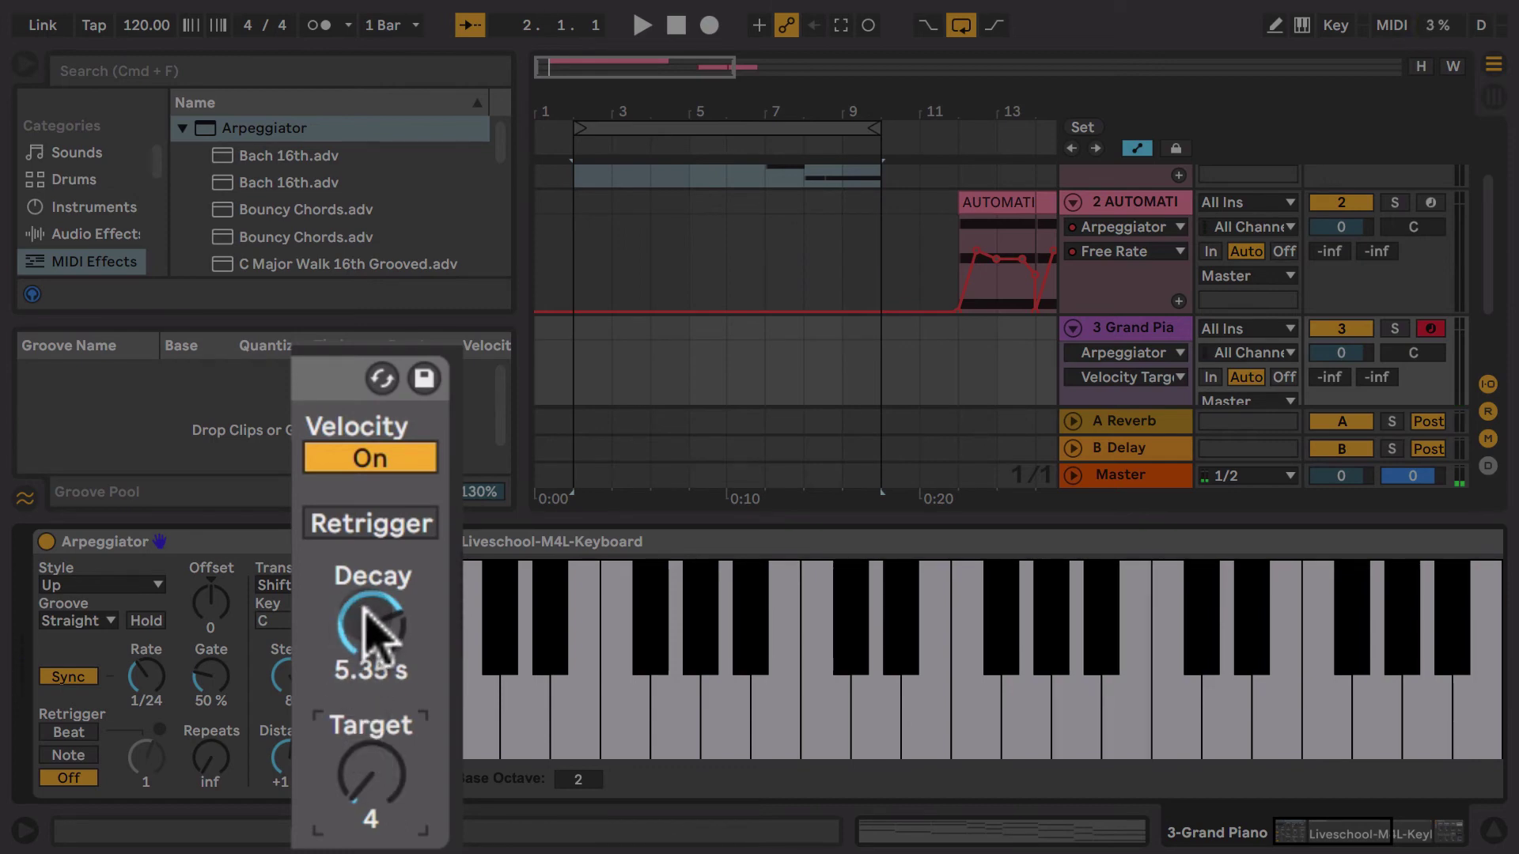
drag(373, 620, 385, 668)
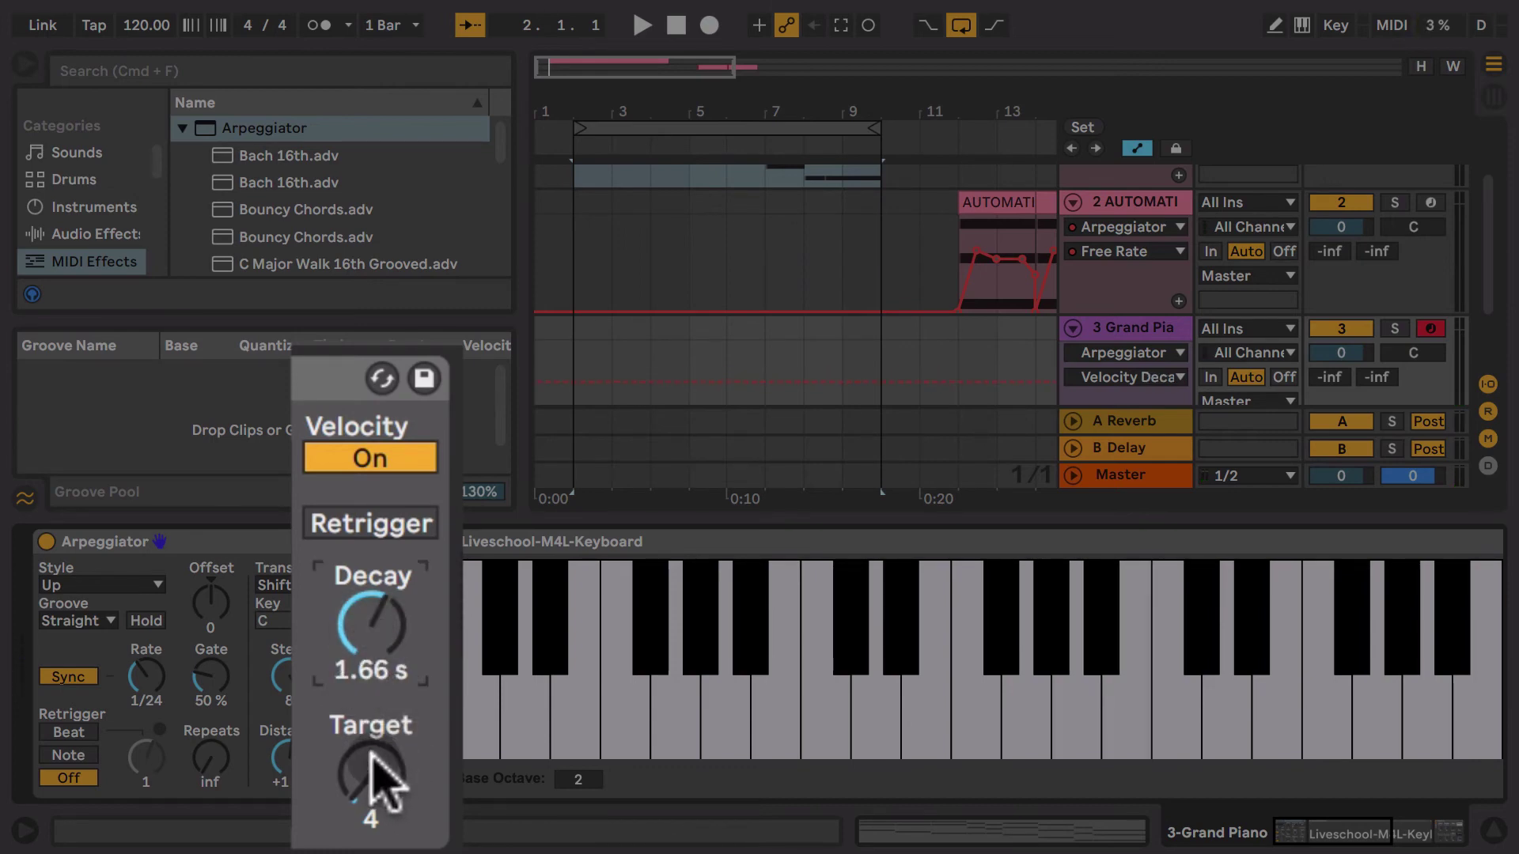
drag(373, 746, 371, 748)
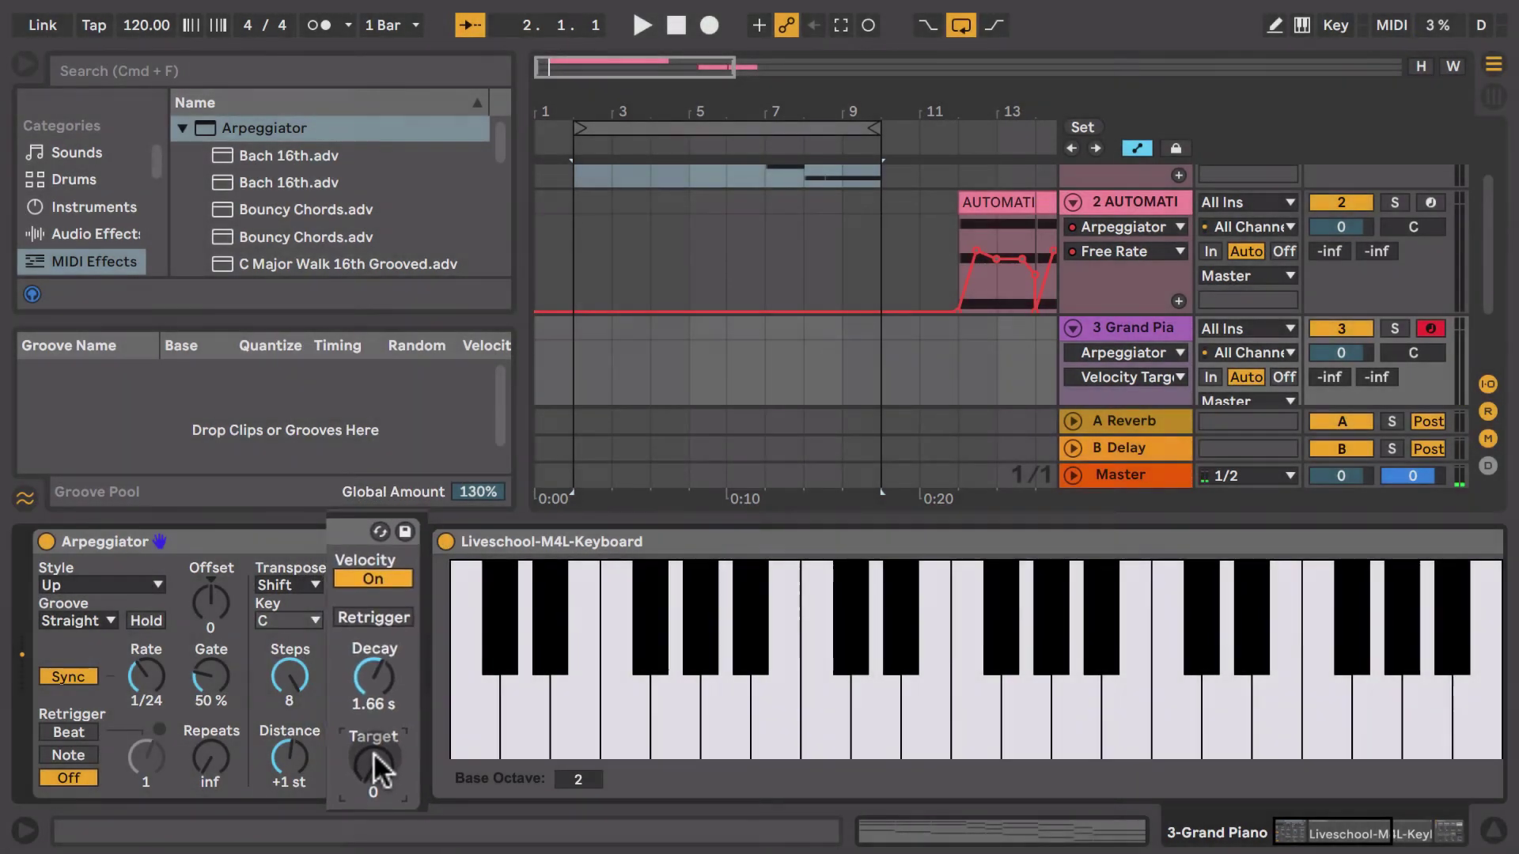
drag(373, 752, 373, 747)
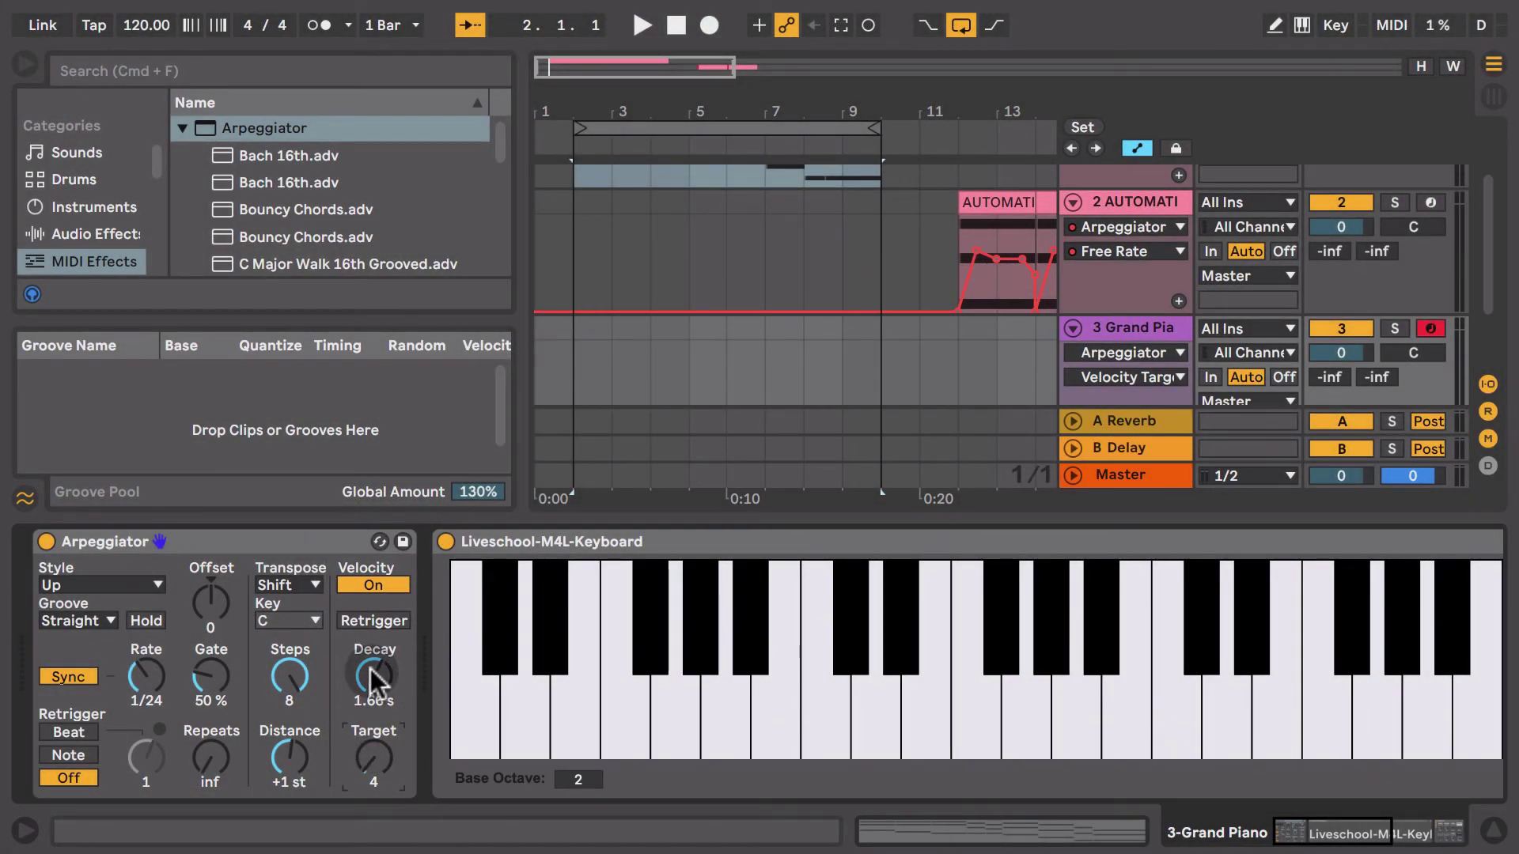
drag(373, 676, 373, 682)
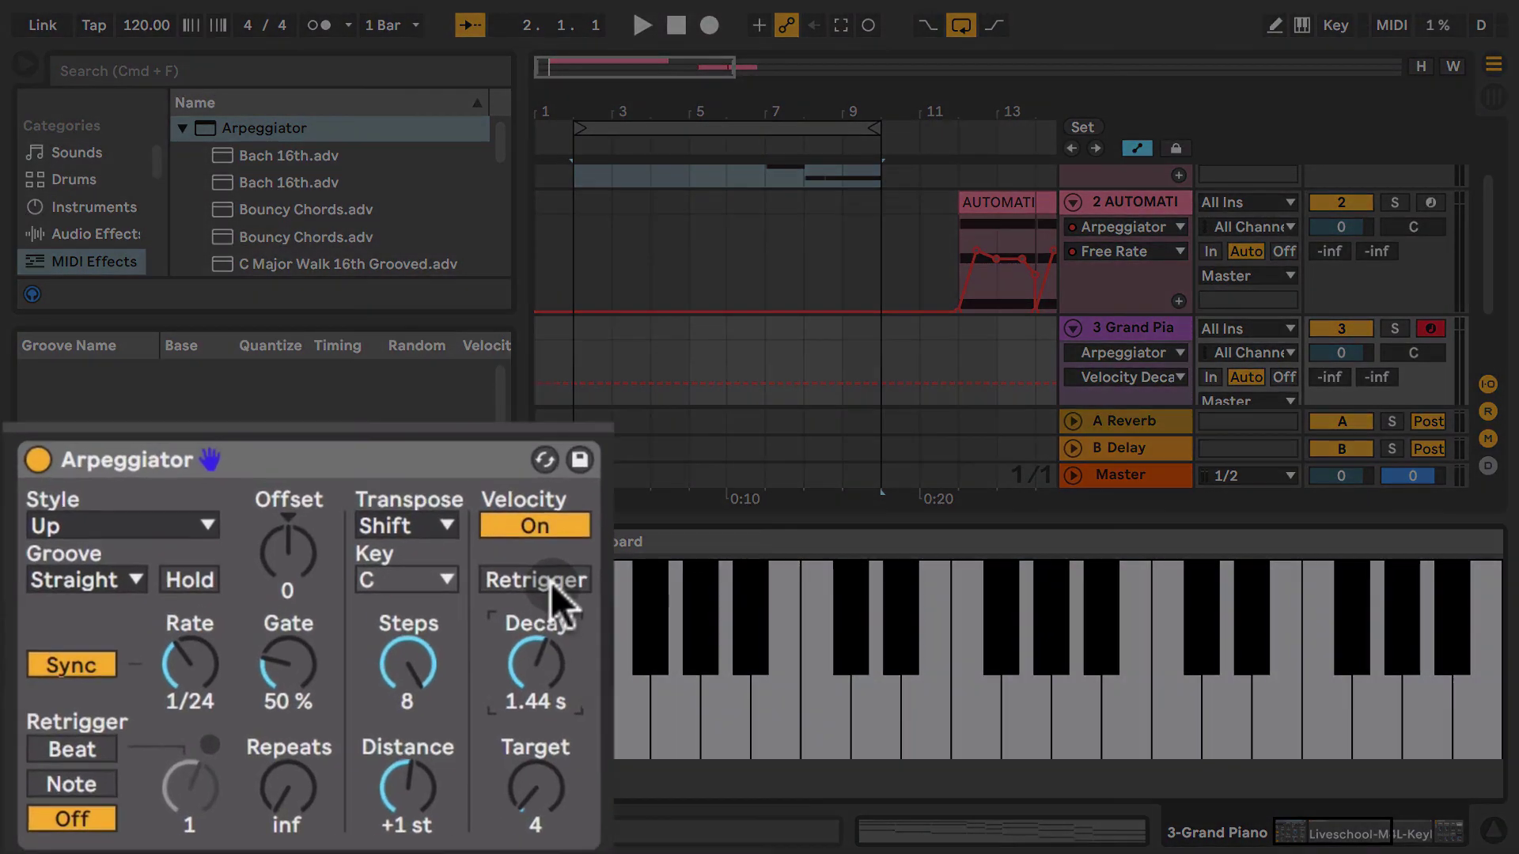
Enable Velocity Retrigger, try the Beat mode of the Arpeggiator's Retrigger and set it to Note
click(382, 621)
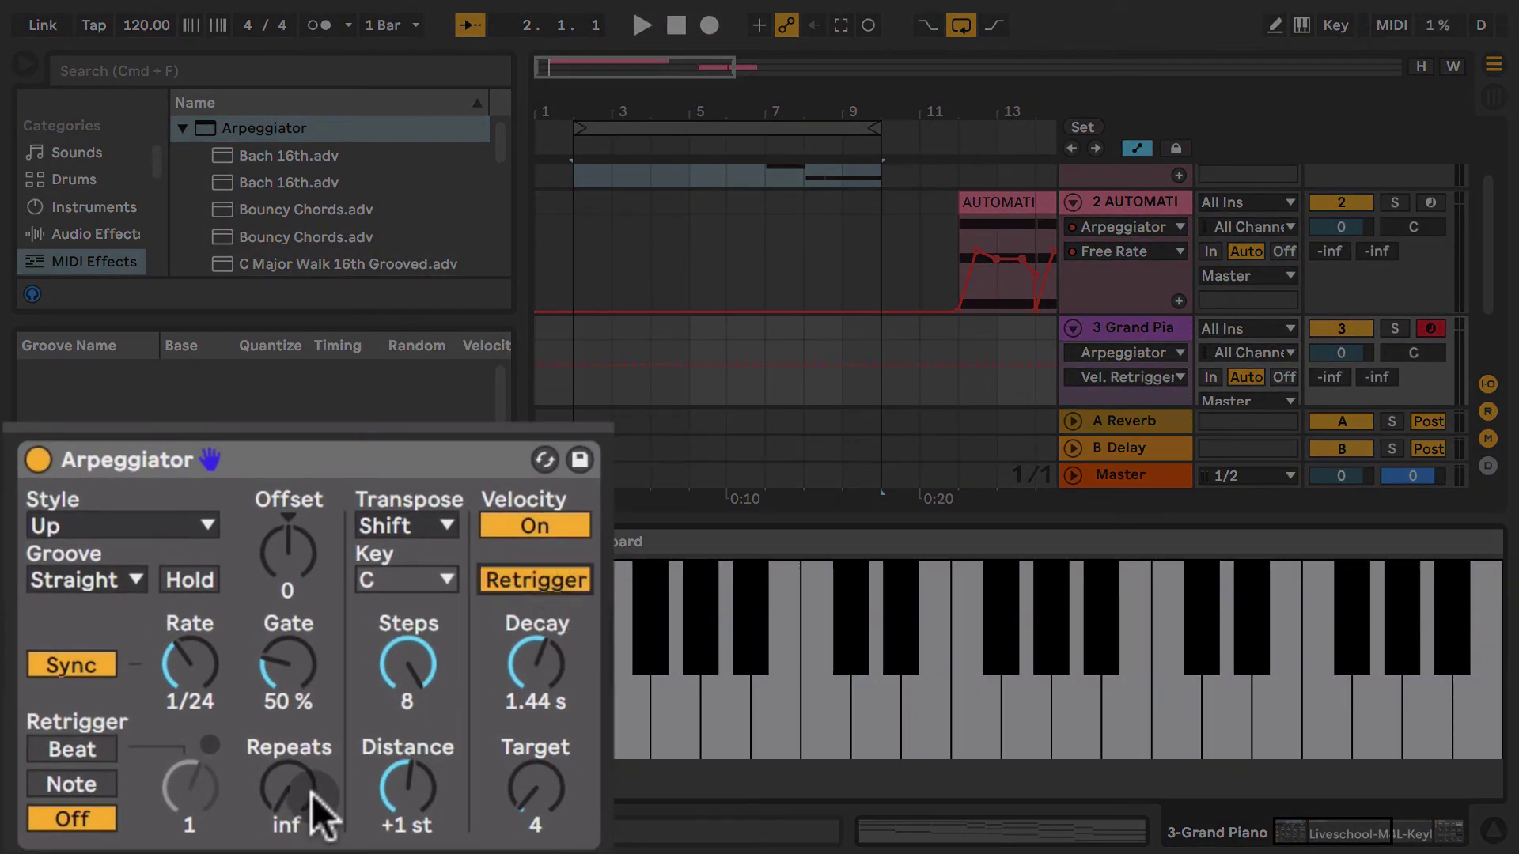
click(62, 745)
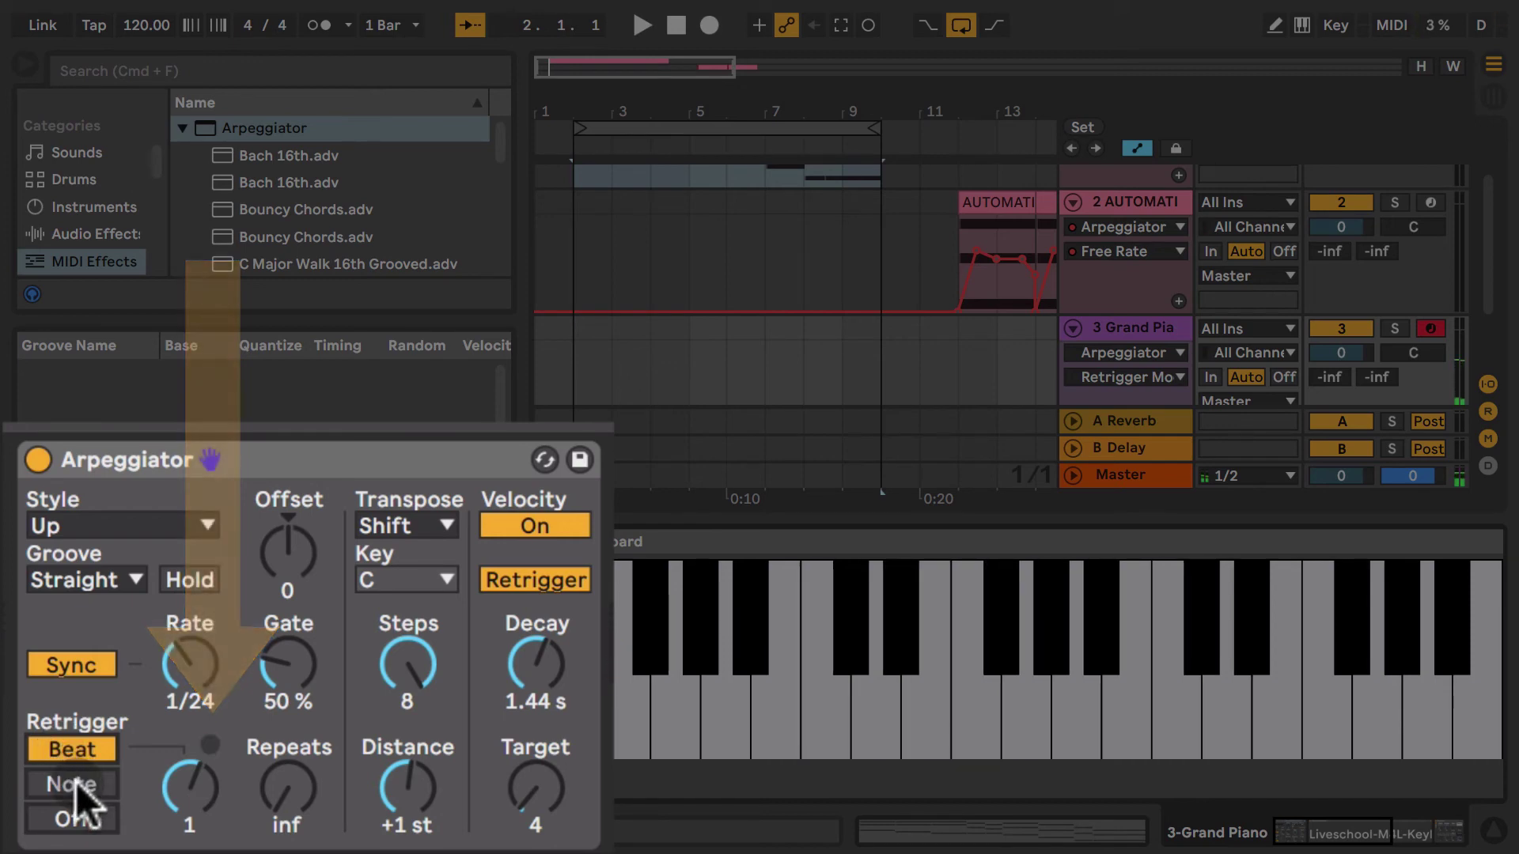
click(76, 783)
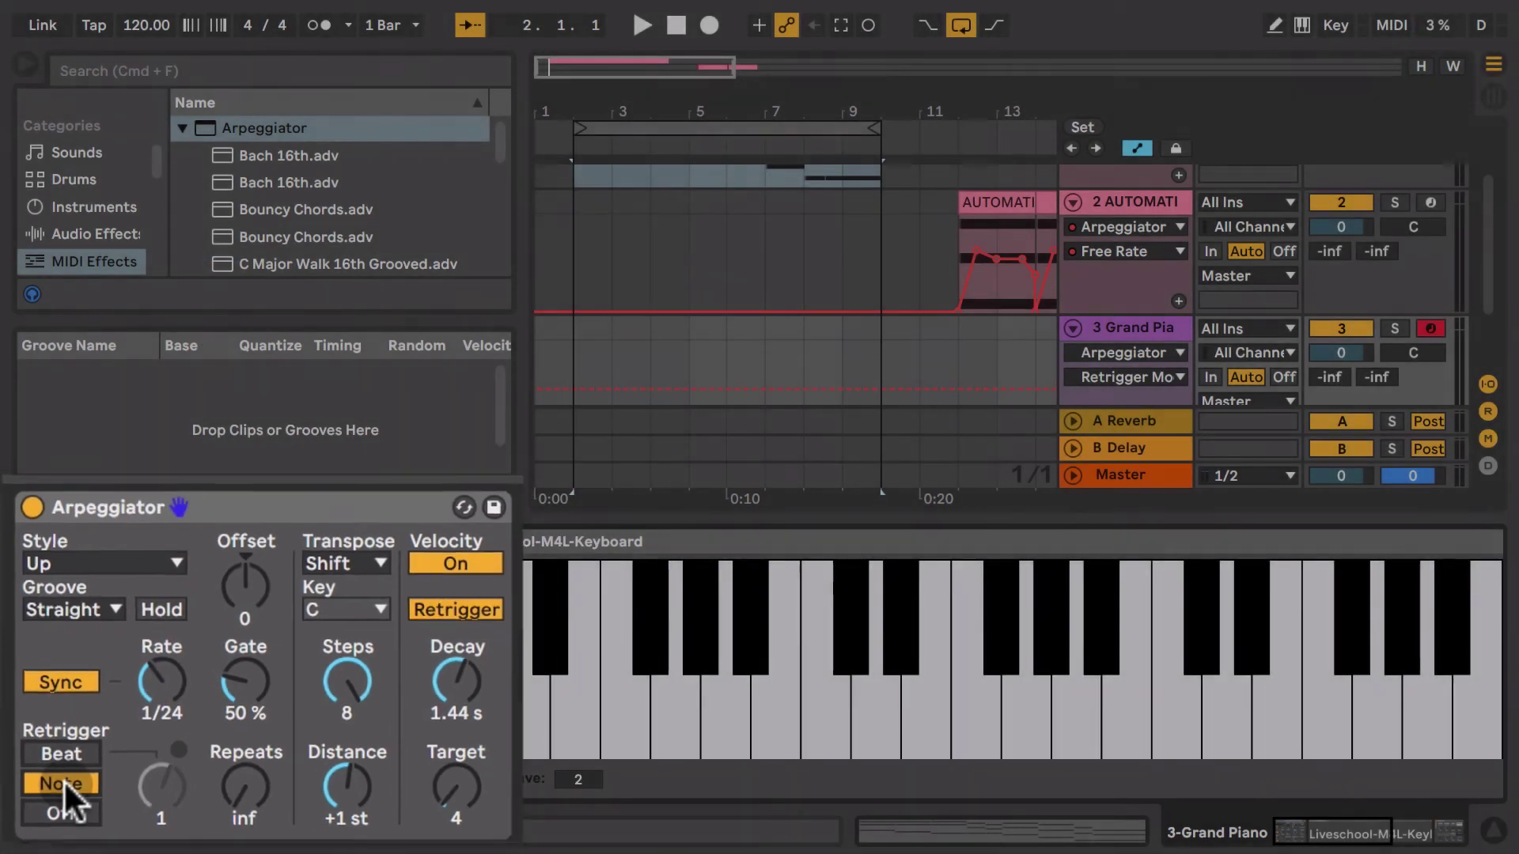
Insert a MIDI track below the ACORDES track and set its MIDI input to 1 ACORDES
scroll(1088, 269, up, 3)
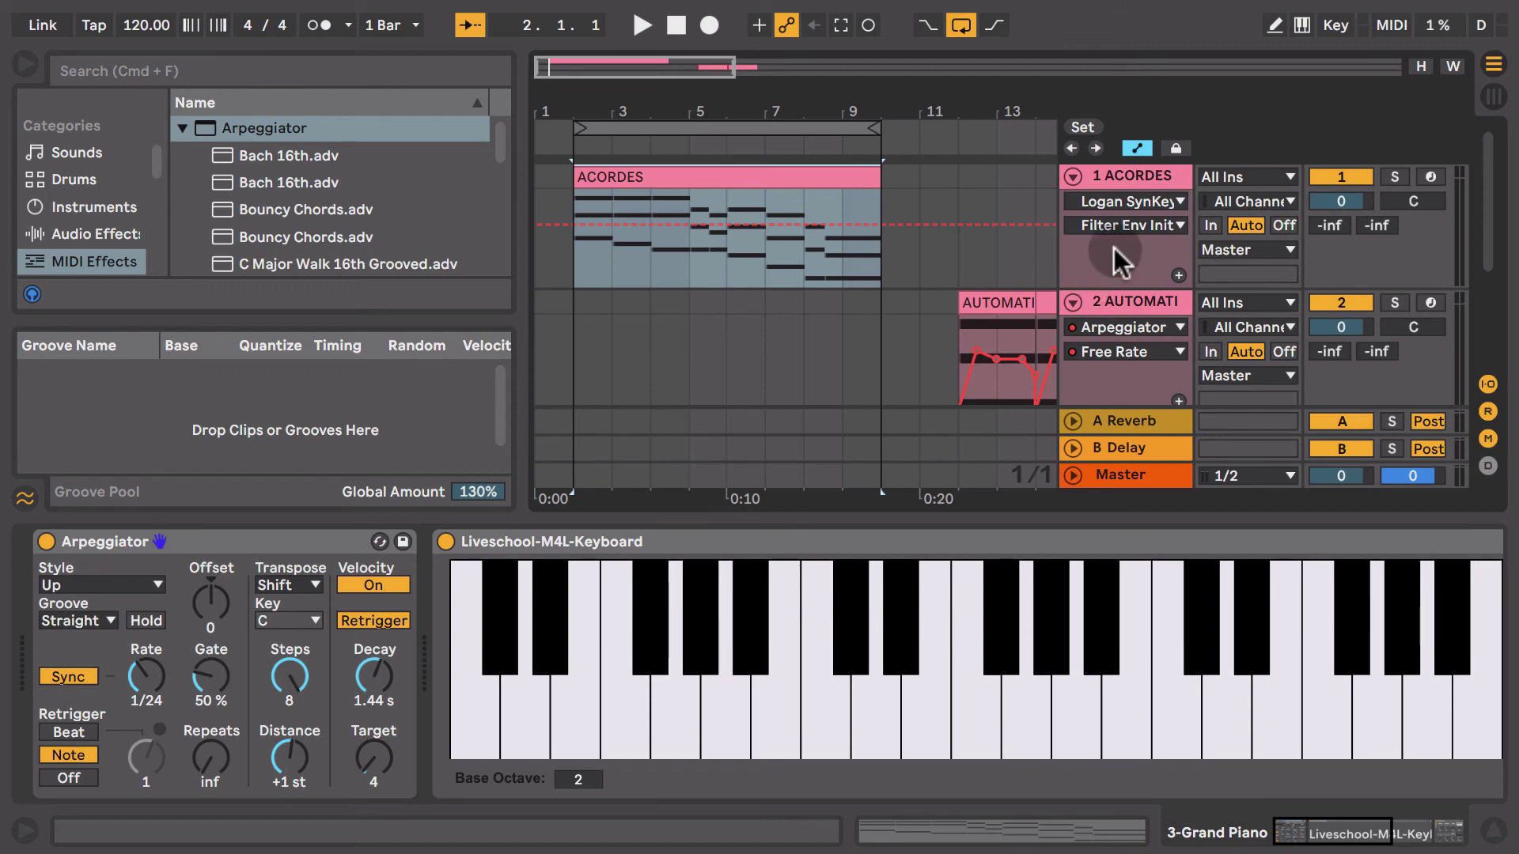
right_click(1131, 173)
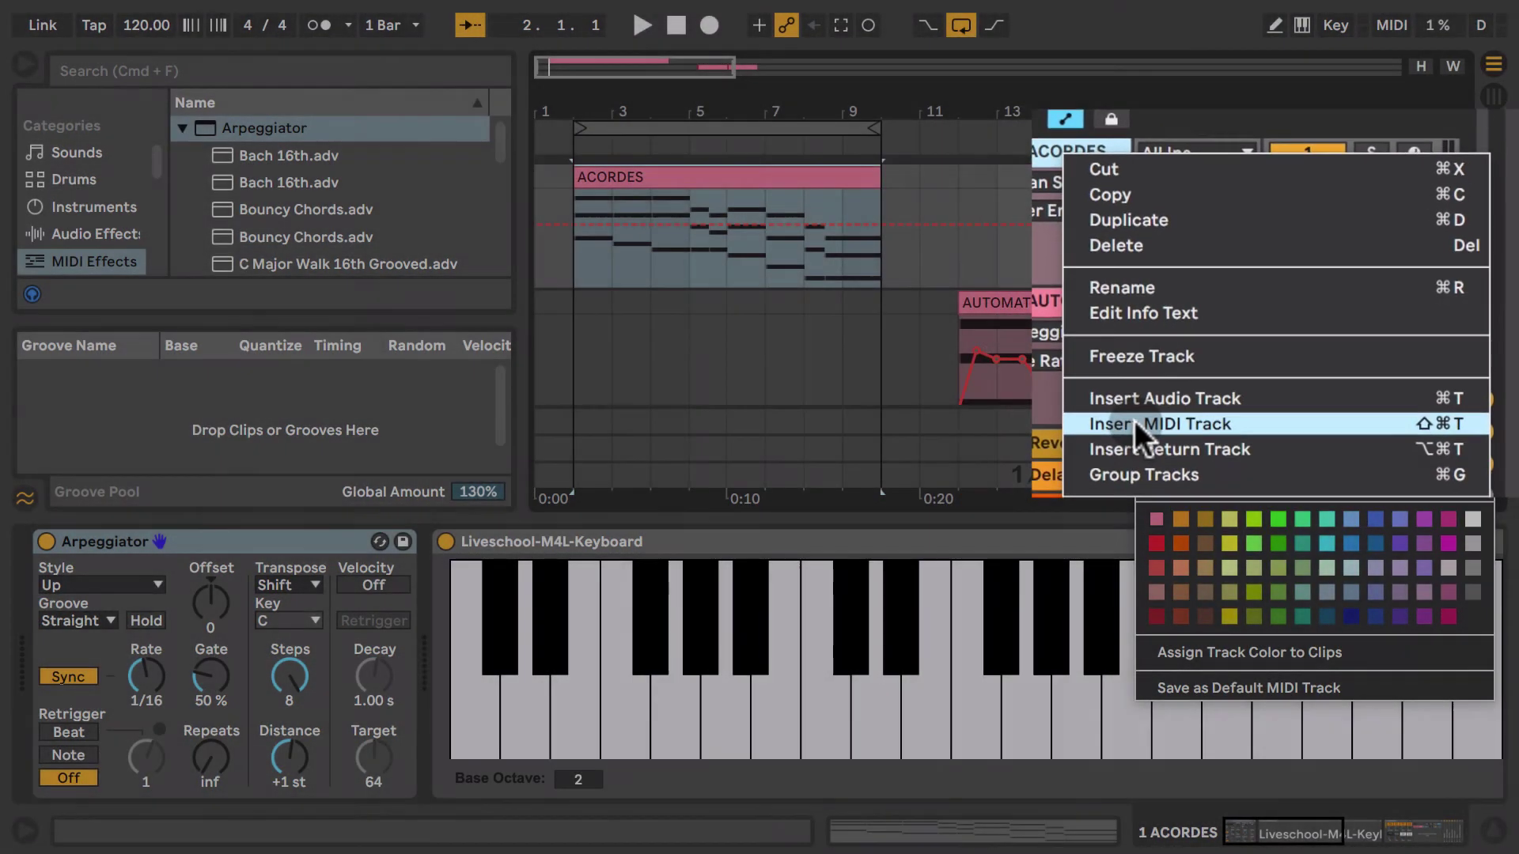
click(1134, 419)
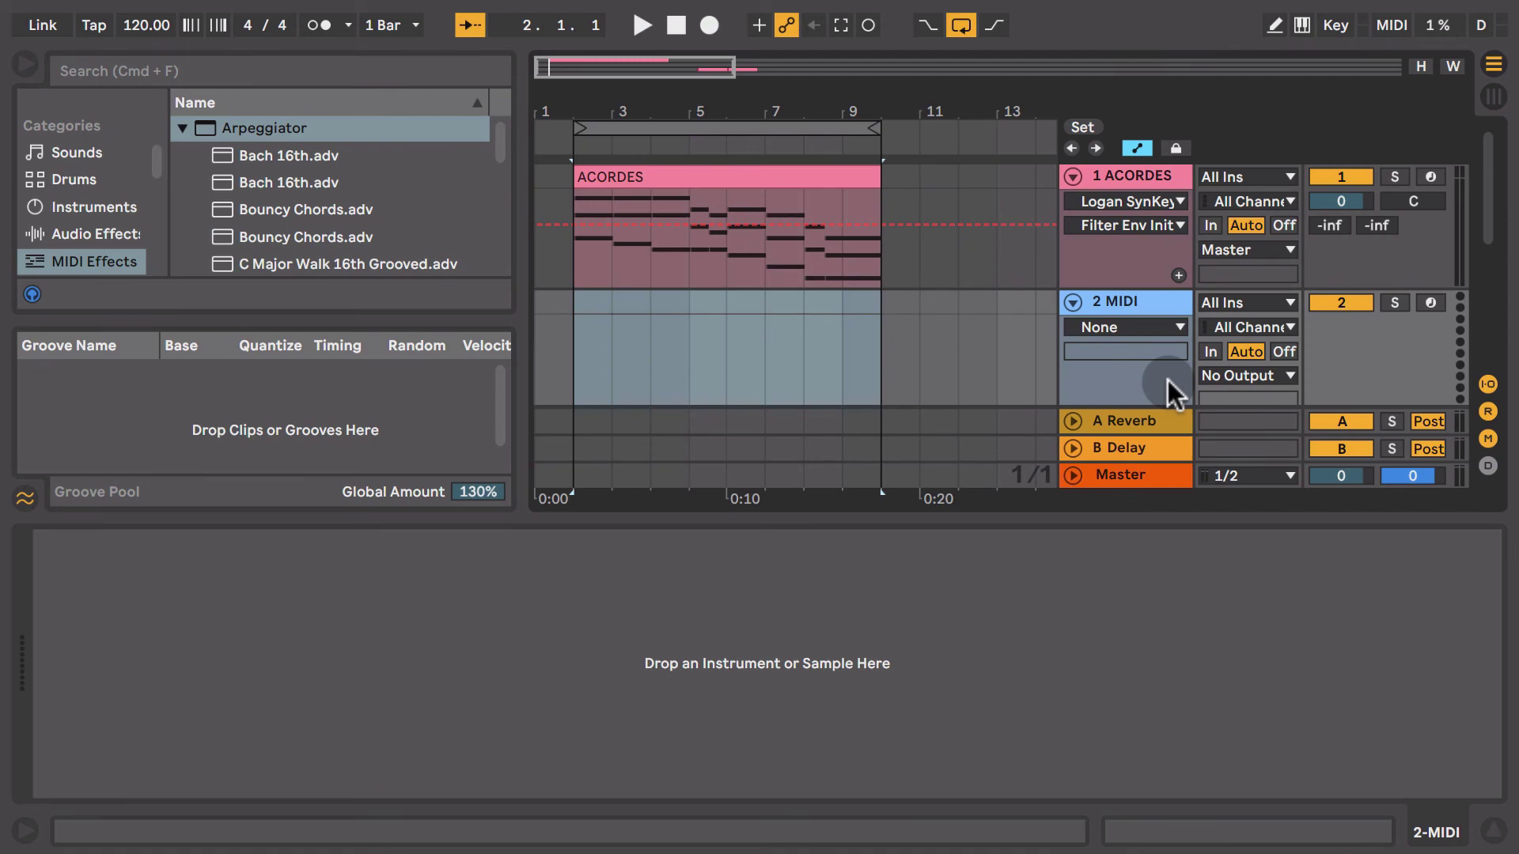
click(1277, 304)
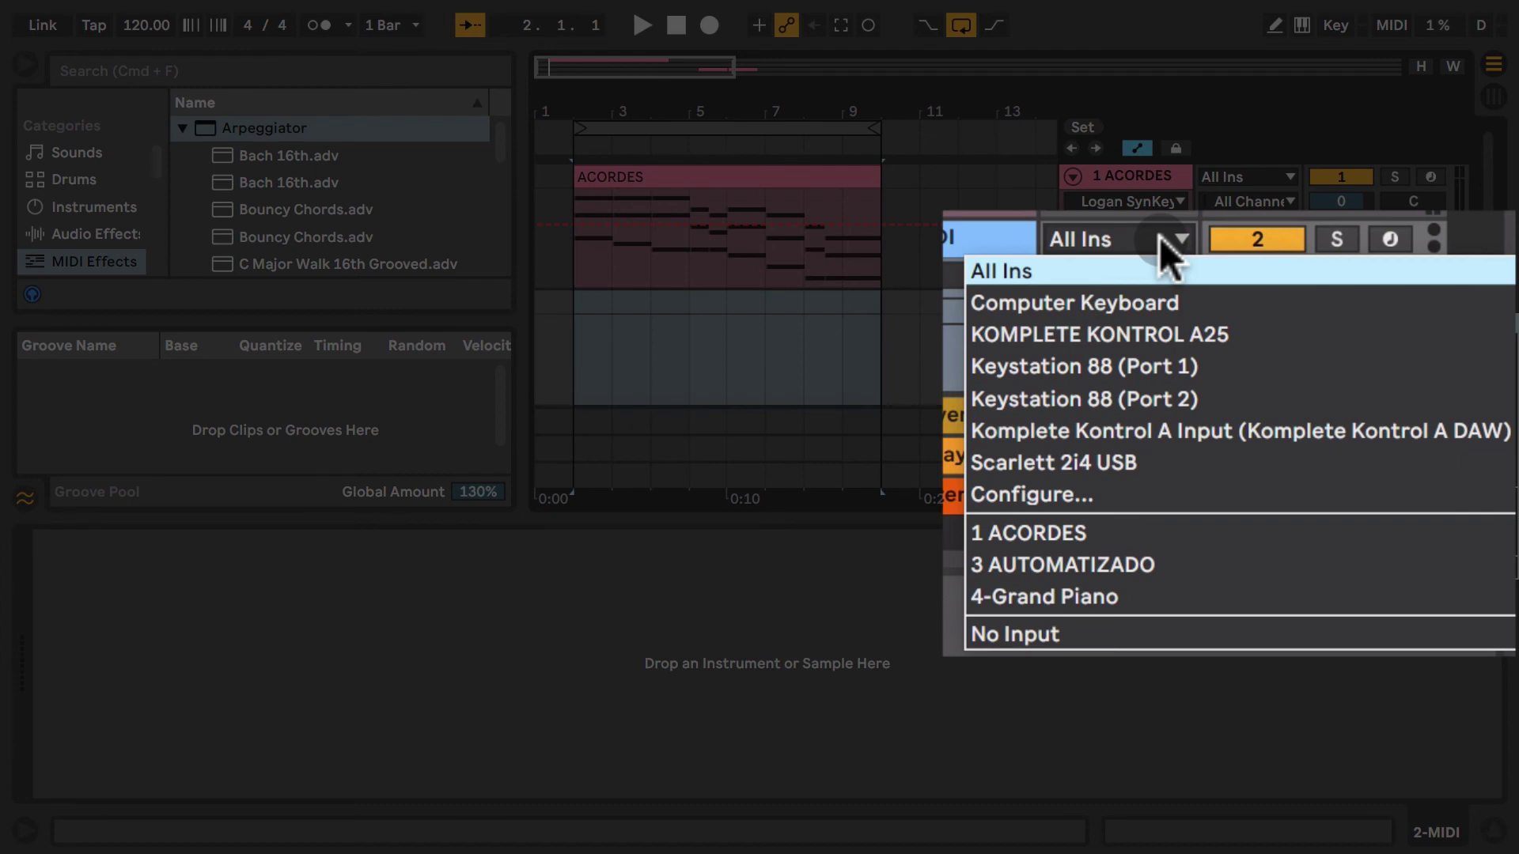
click(1021, 528)
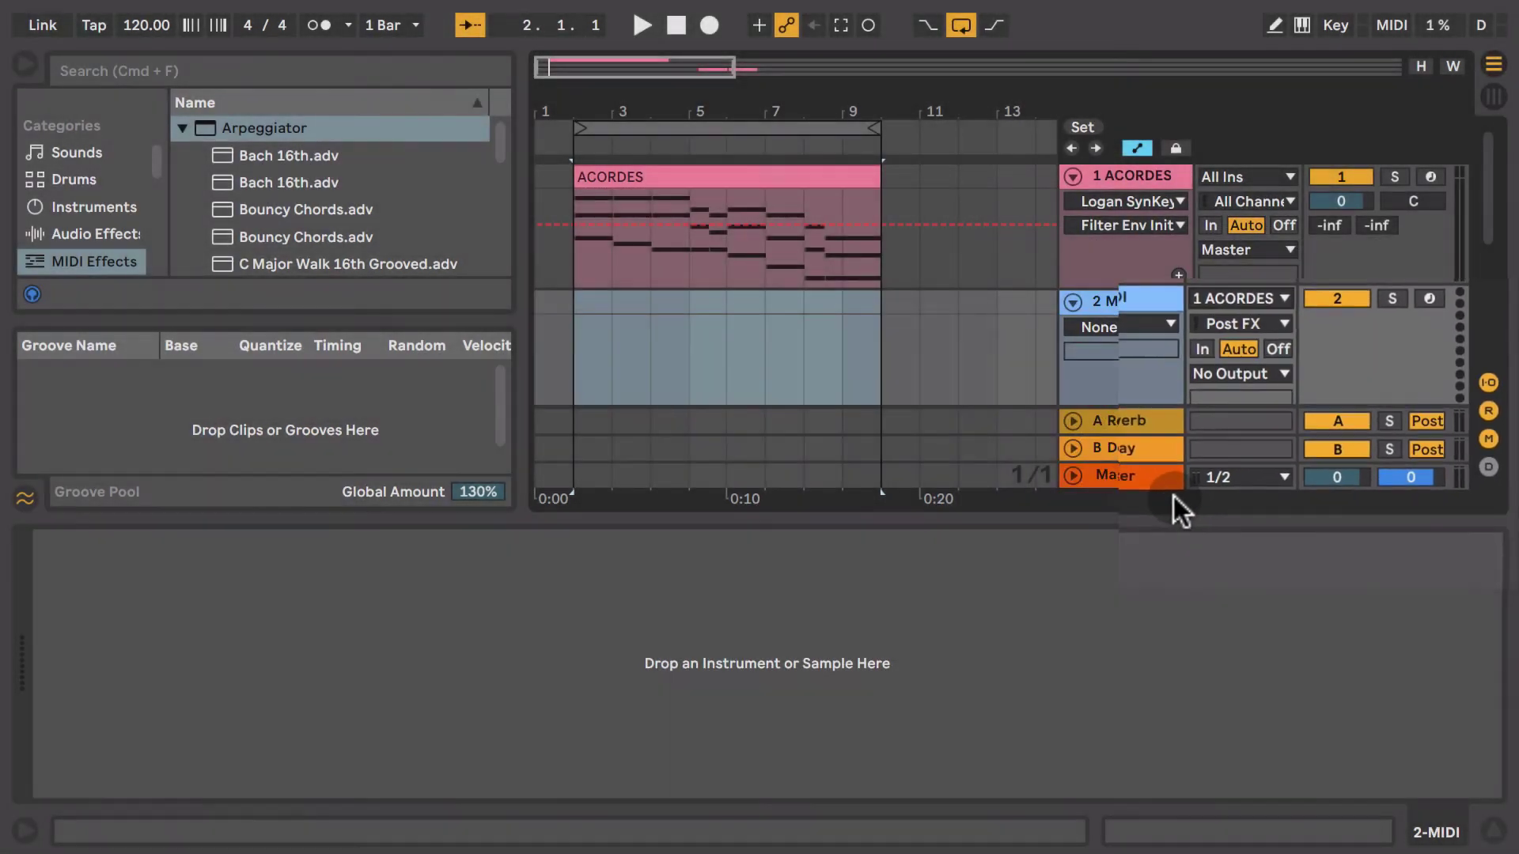
Try Pre FX as the new MIDI track's input point and return it to Post FX
click(1260, 323)
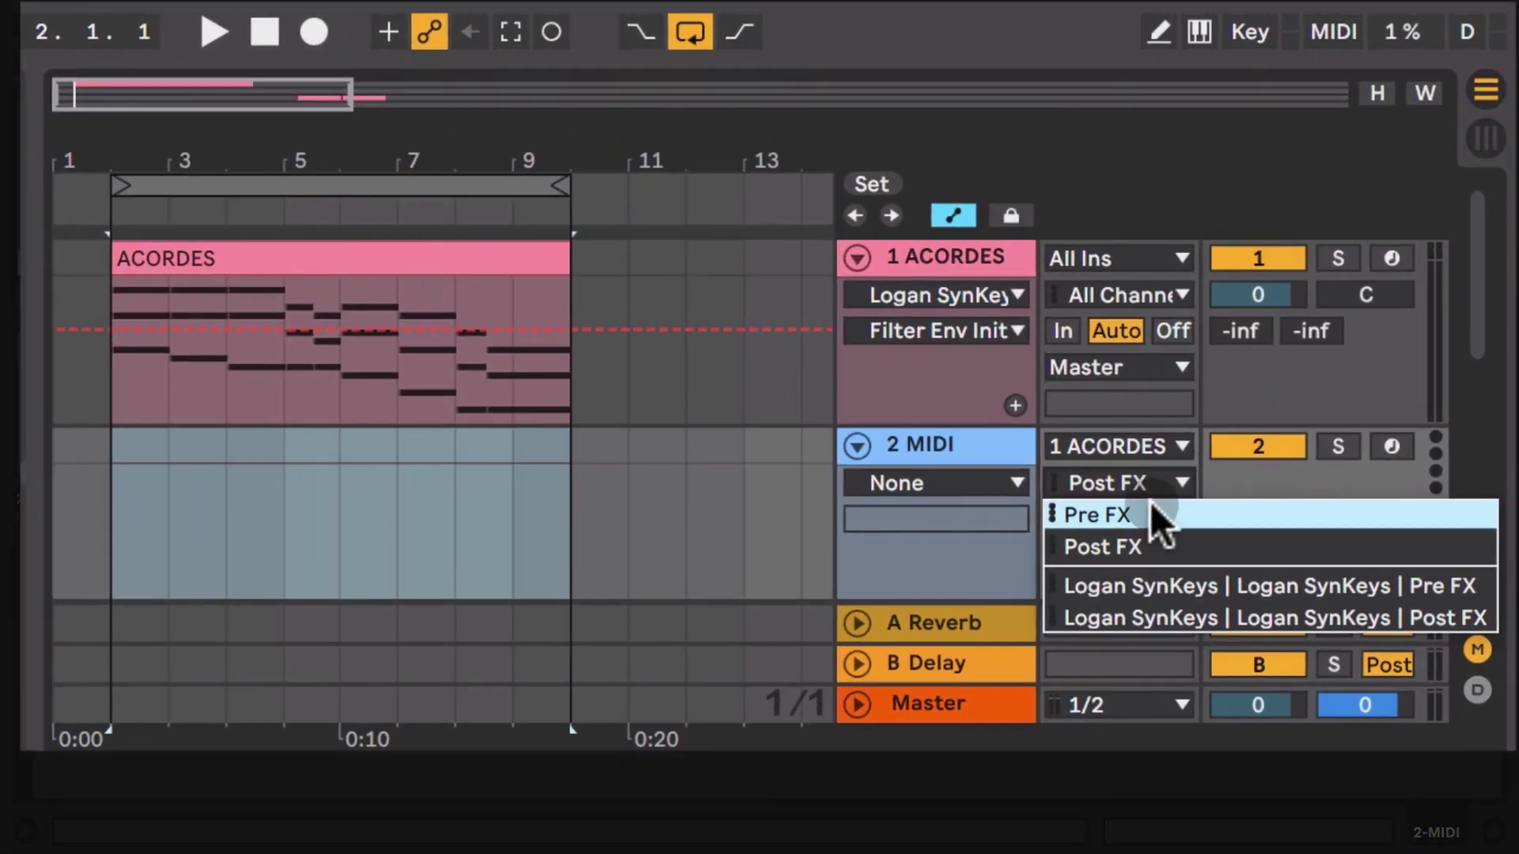
click(1160, 518)
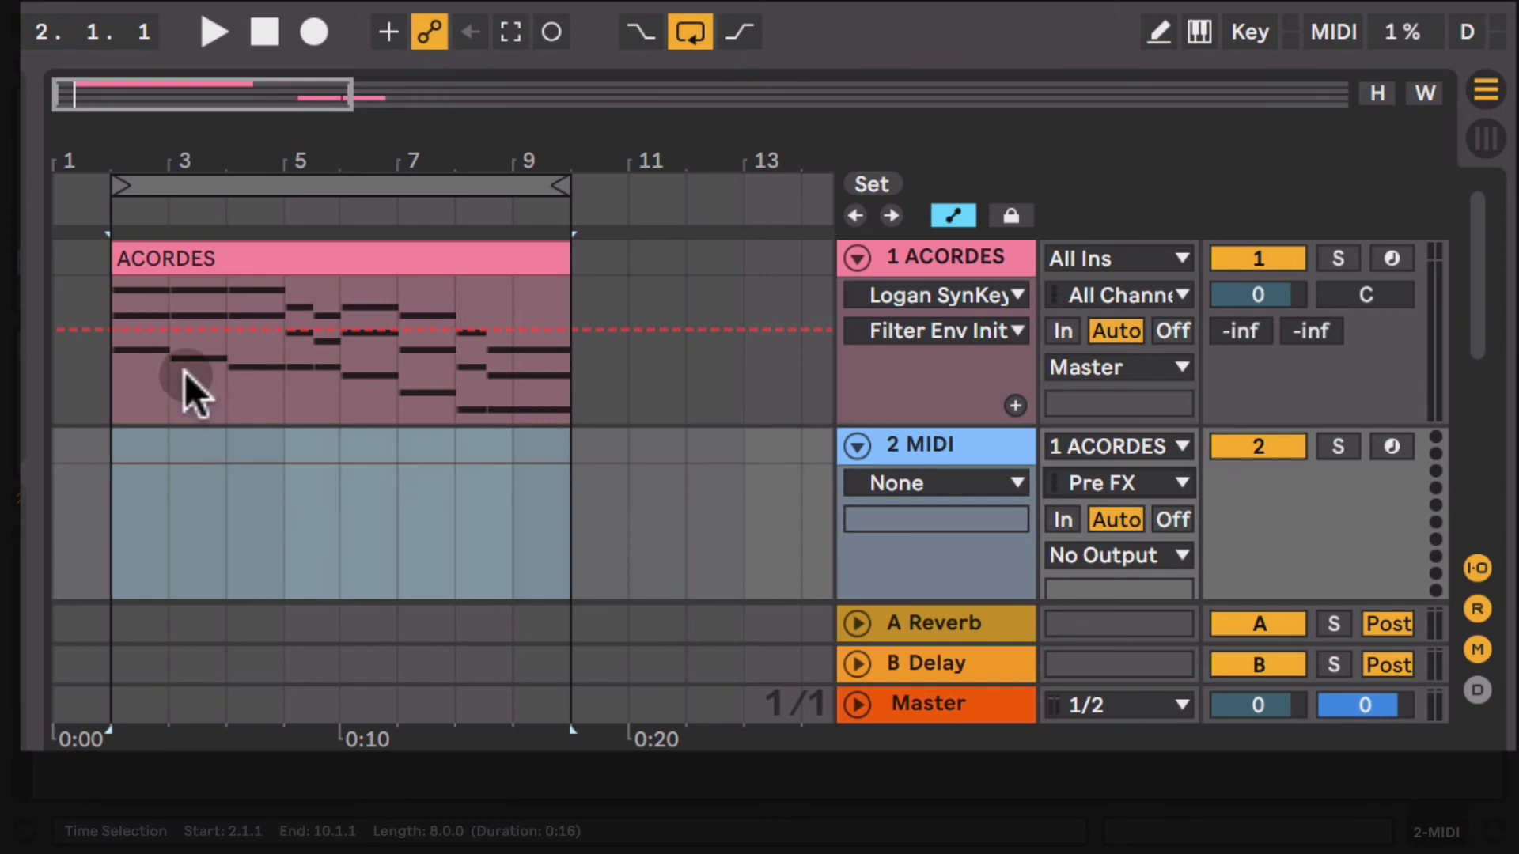
click(172, 294)
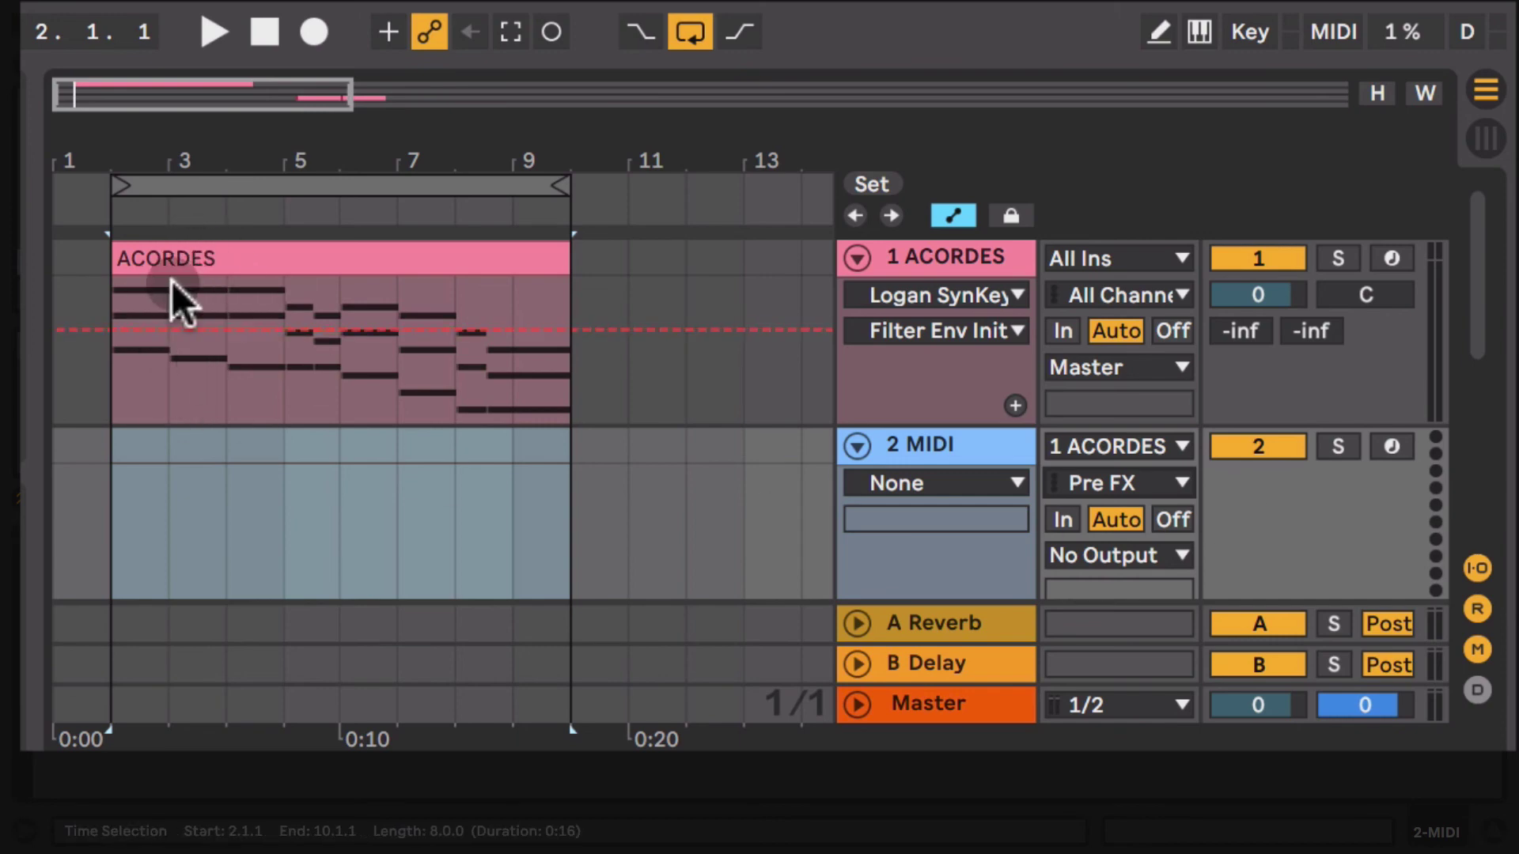
click(1147, 481)
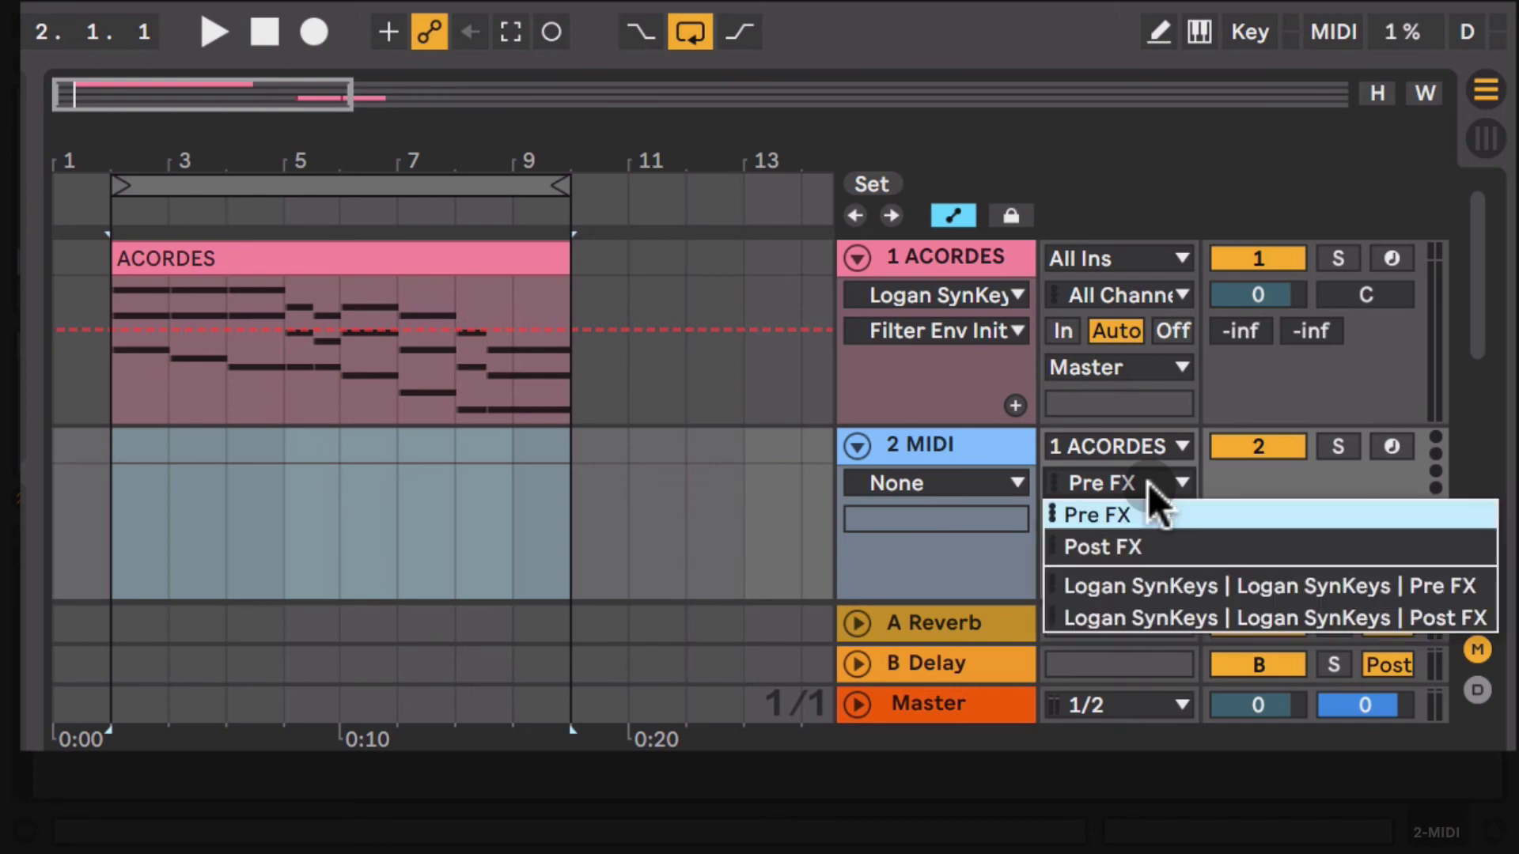
click(1145, 538)
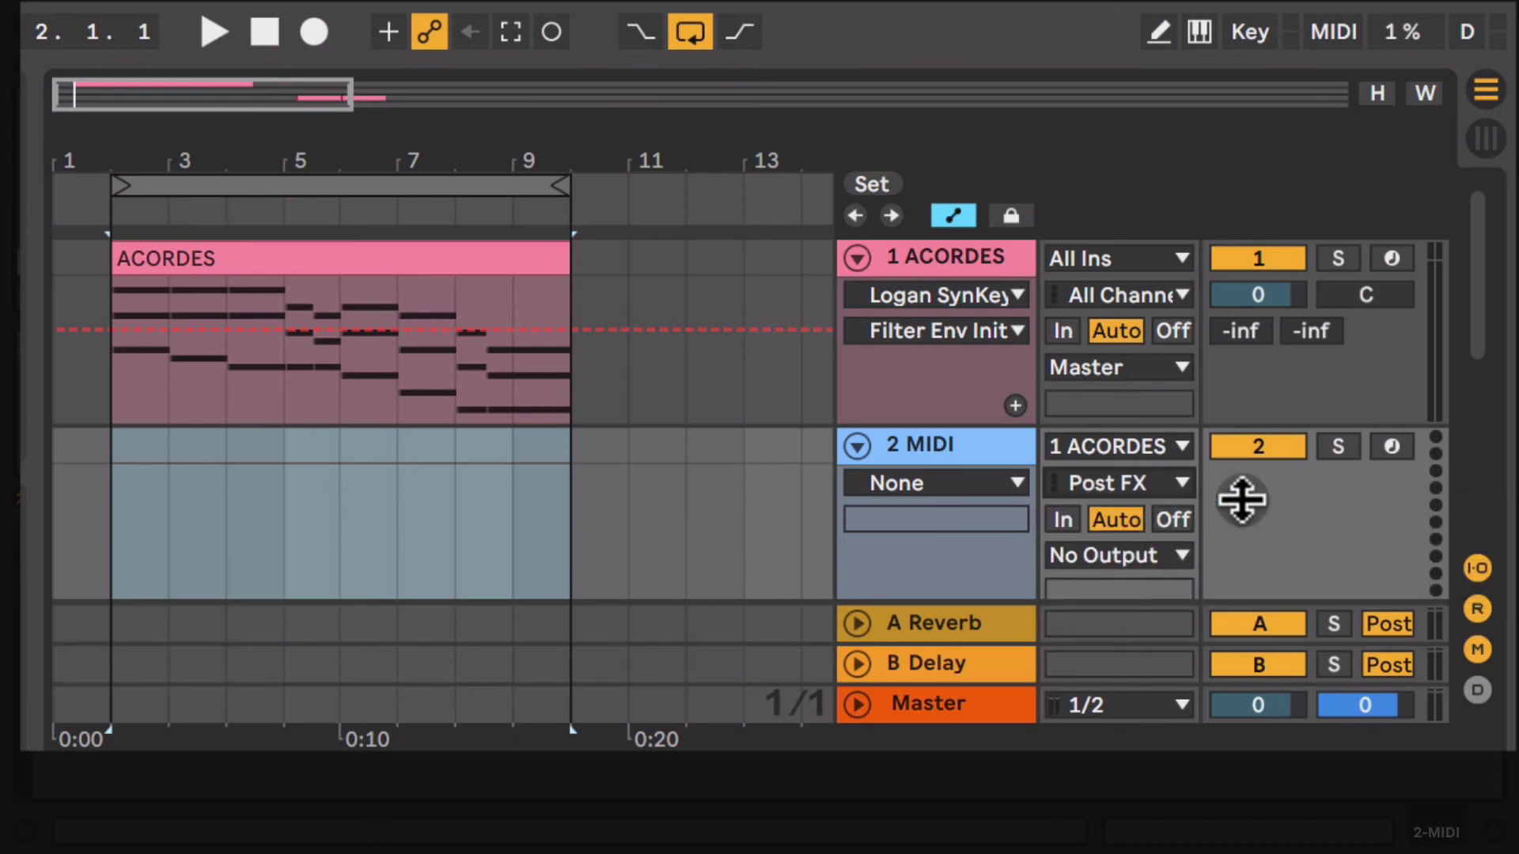
Arm the new MIDI track, select the loop range over the ACORDES clip and enable Punch-Out
click(1390, 446)
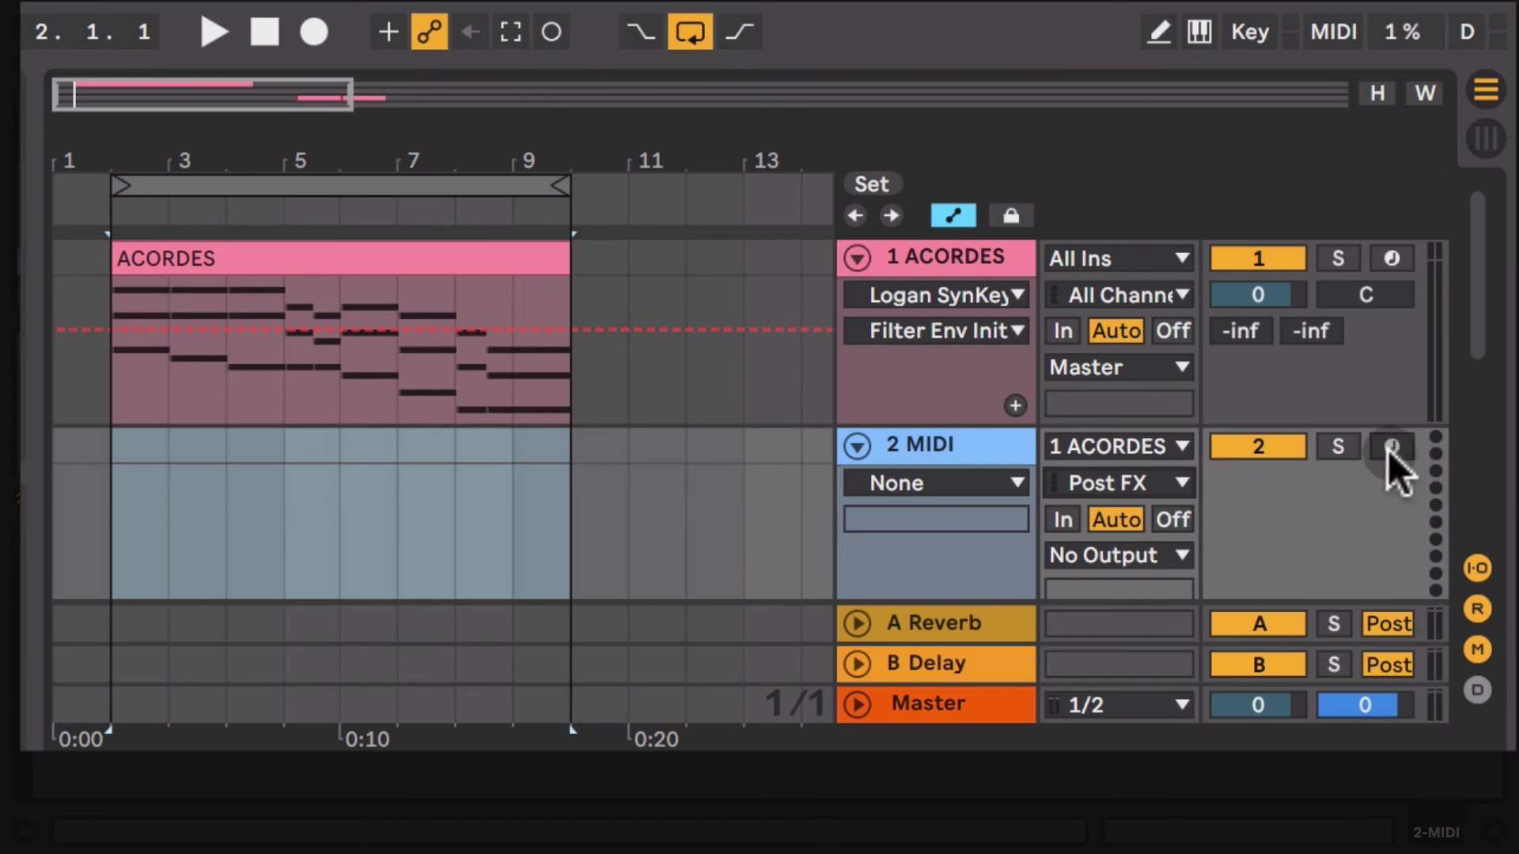
click(1389, 448)
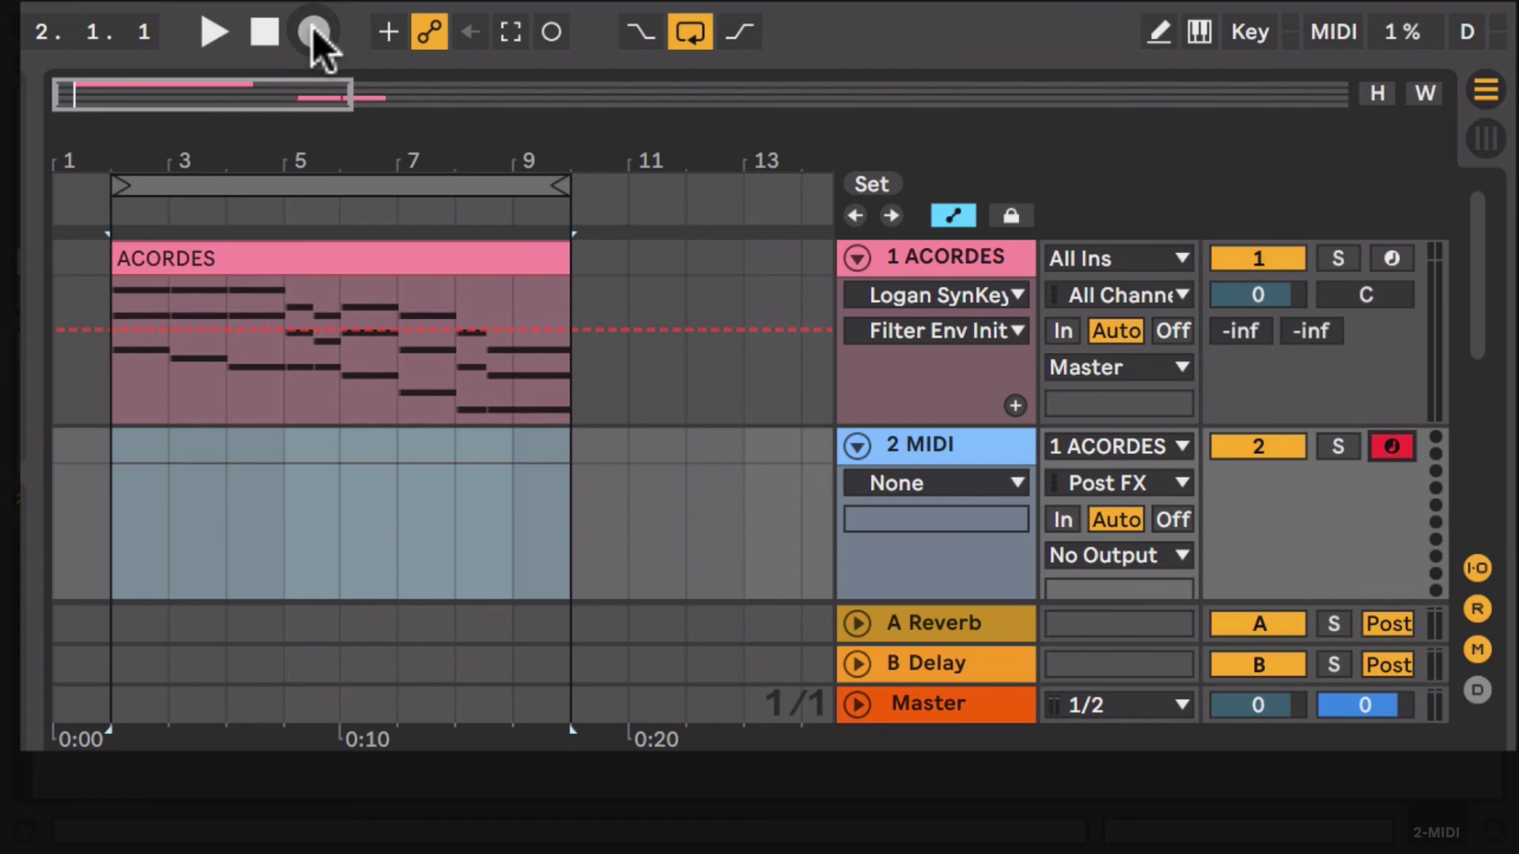
click(509, 186)
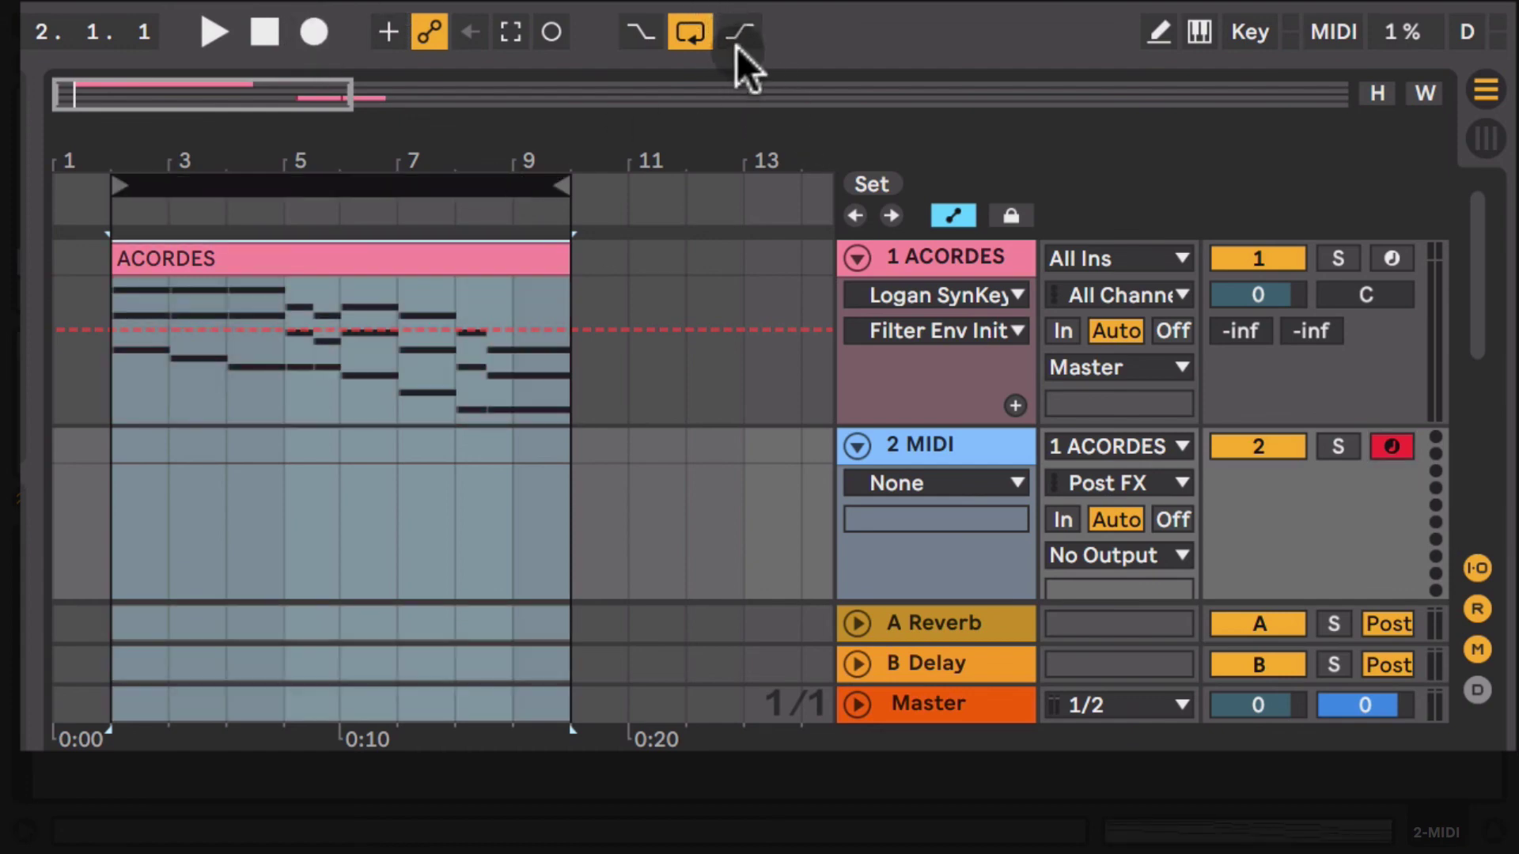
click(734, 34)
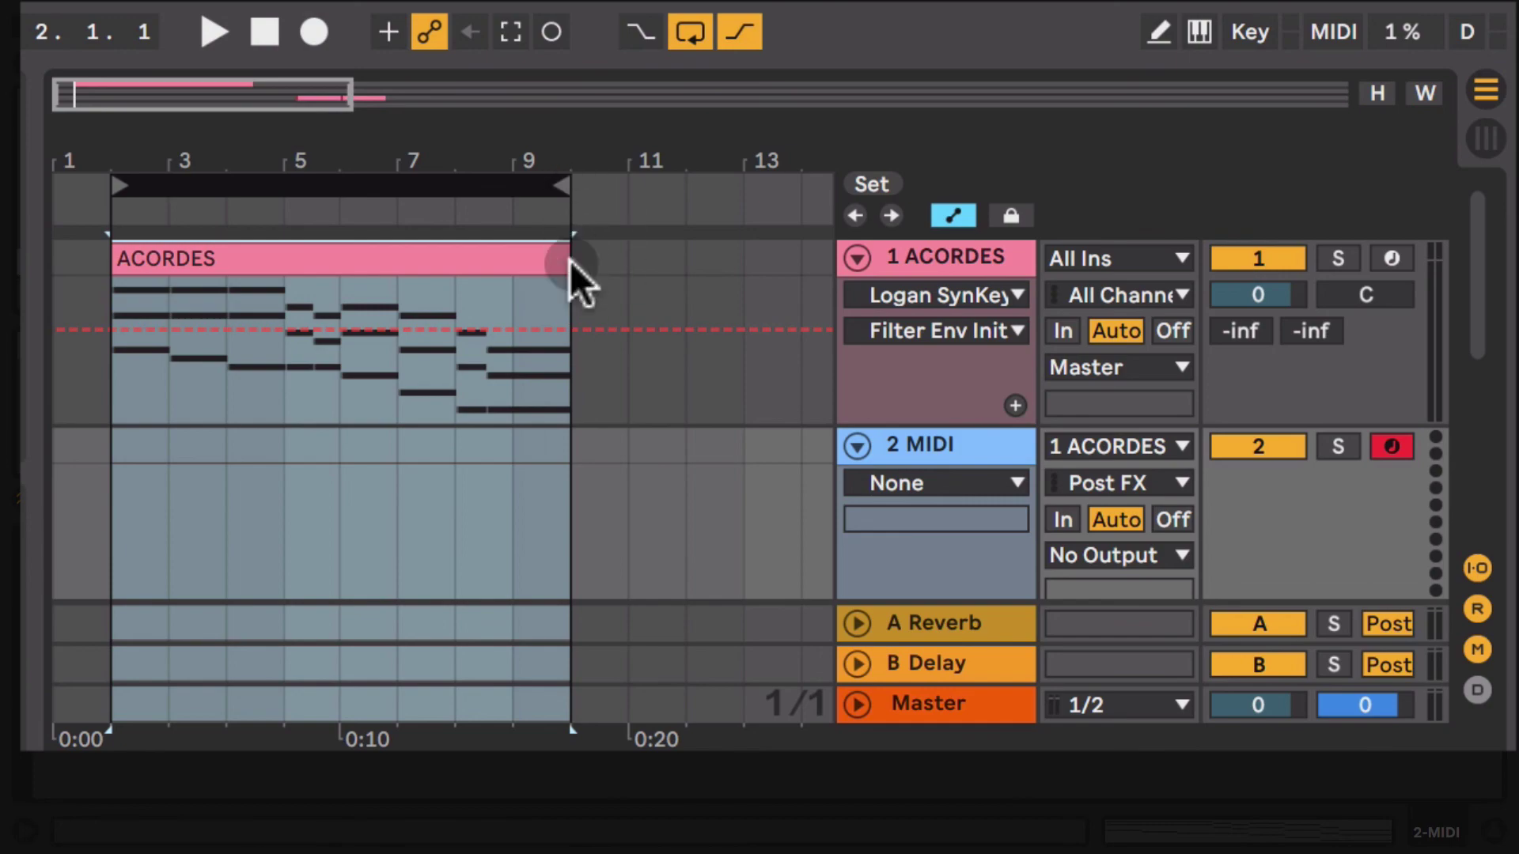
Place the recording start at bar 2 on the 2 MIDI track and turn off looping
click(113, 514)
click(111, 511)
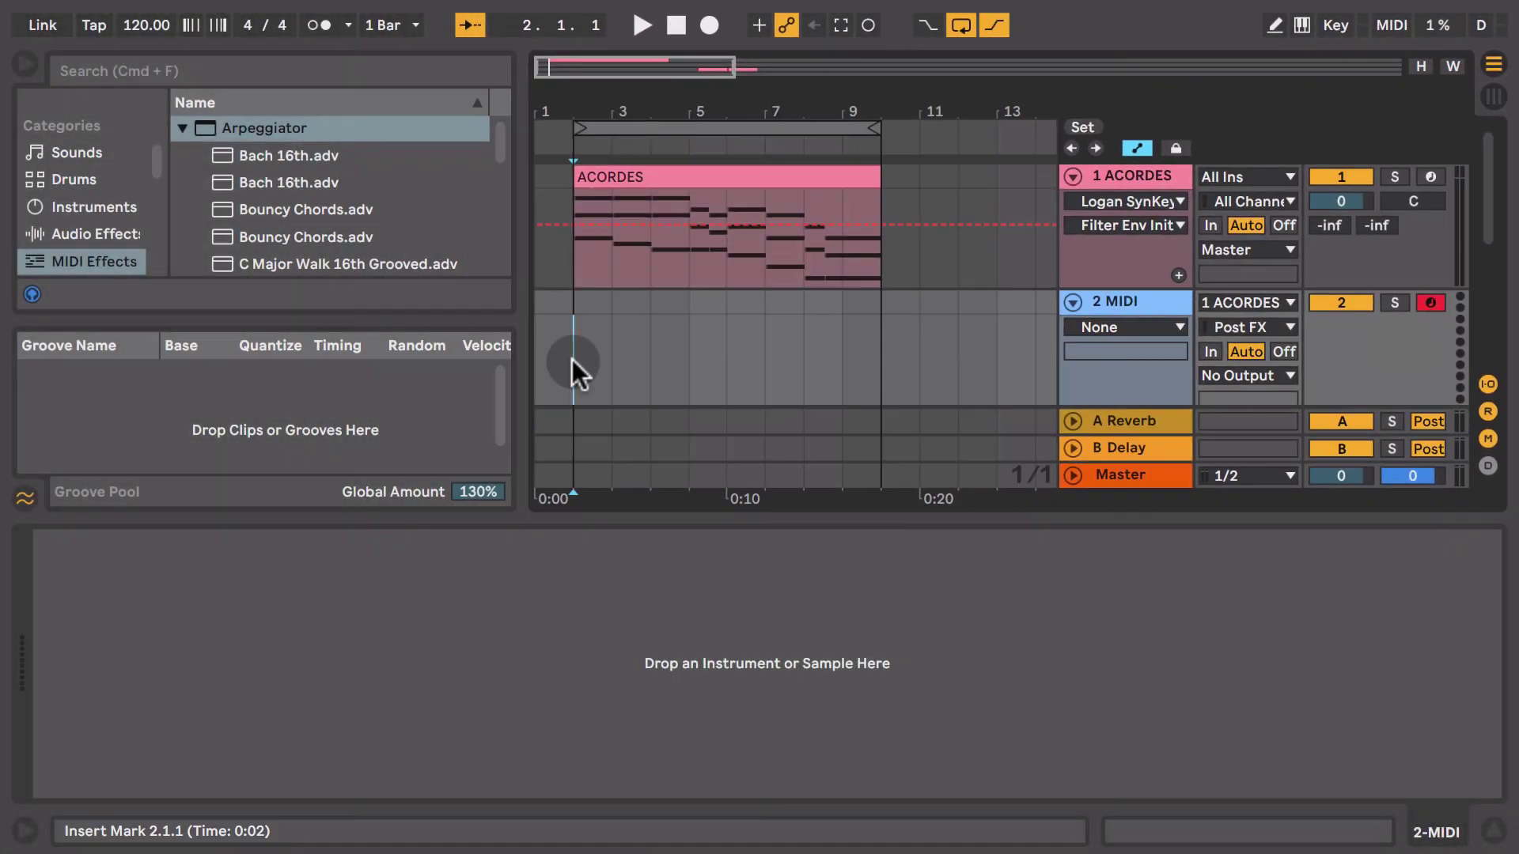
click(961, 23)
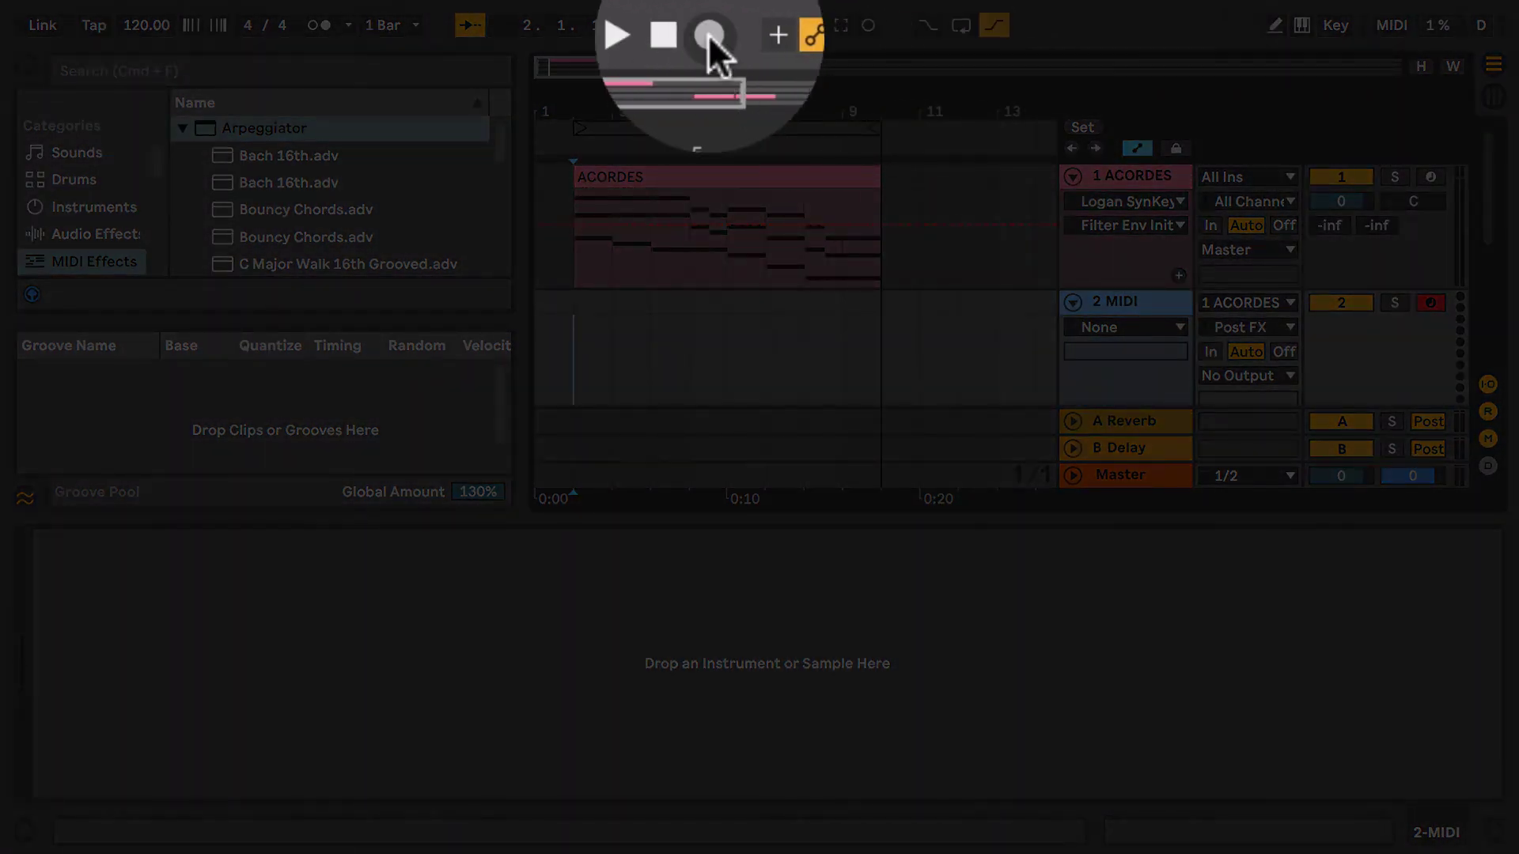
Record the arpeggiated output of the ACORDES track onto the 2 MIDI track past the punch-out point, and stop recording
click(709, 28)
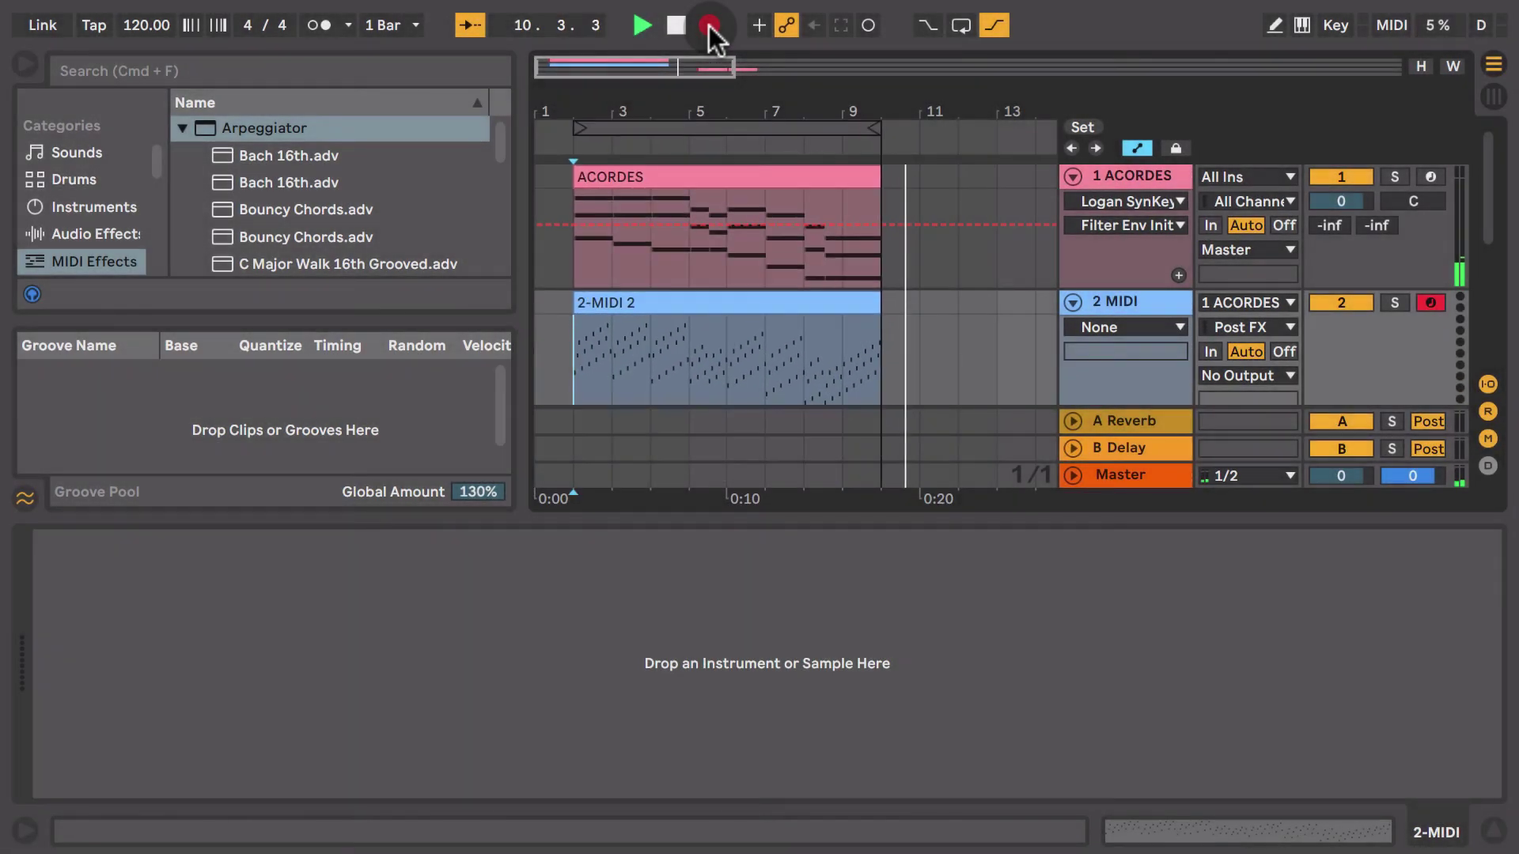
click(709, 27)
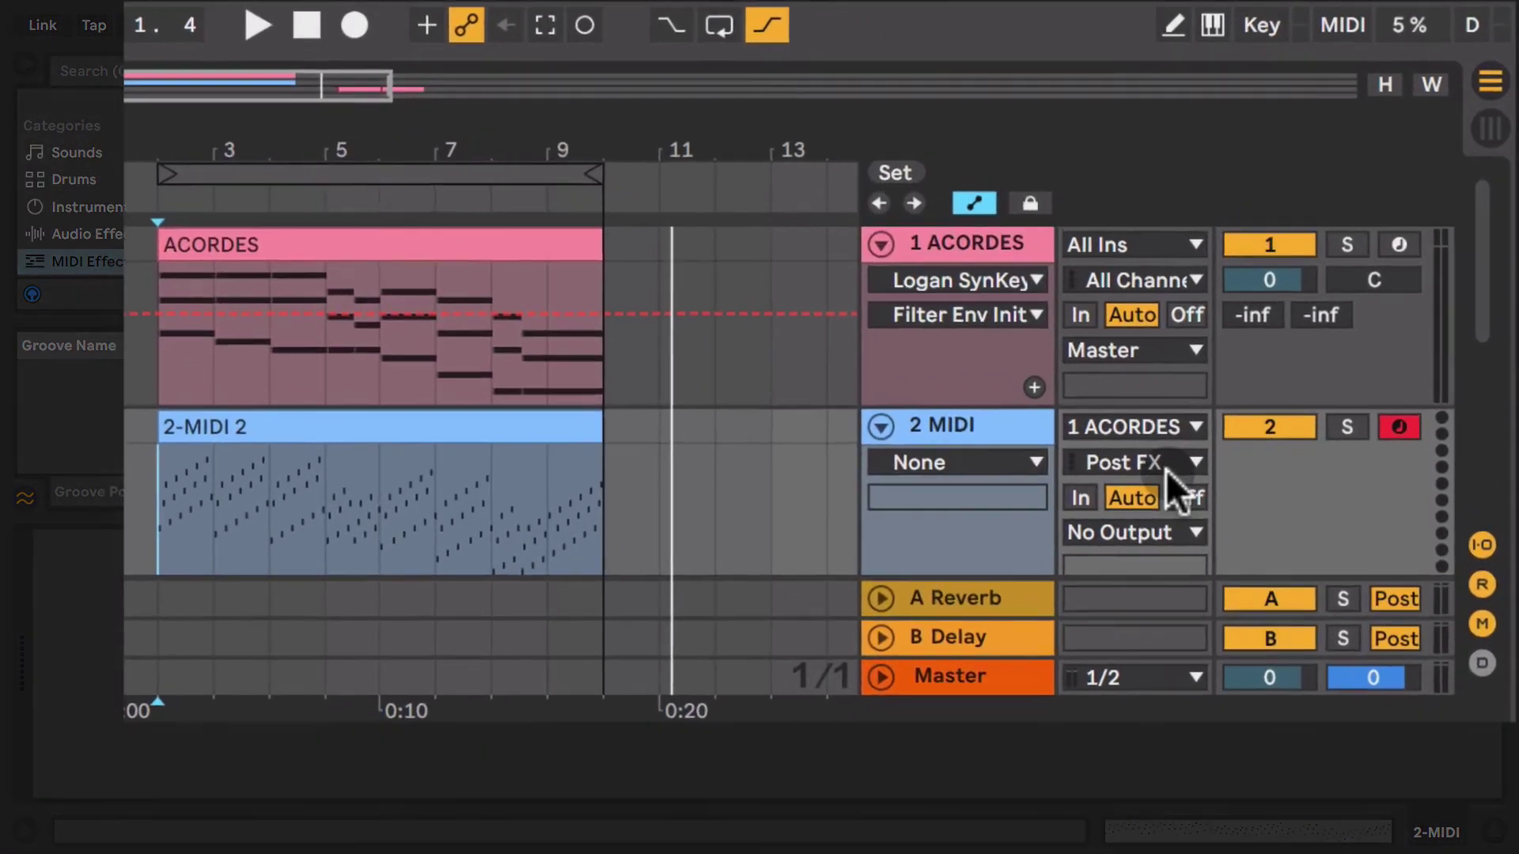
Set the 2 MIDI track's input point to Pre FX and delete its recorded clip
click(1266, 327)
click(1155, 504)
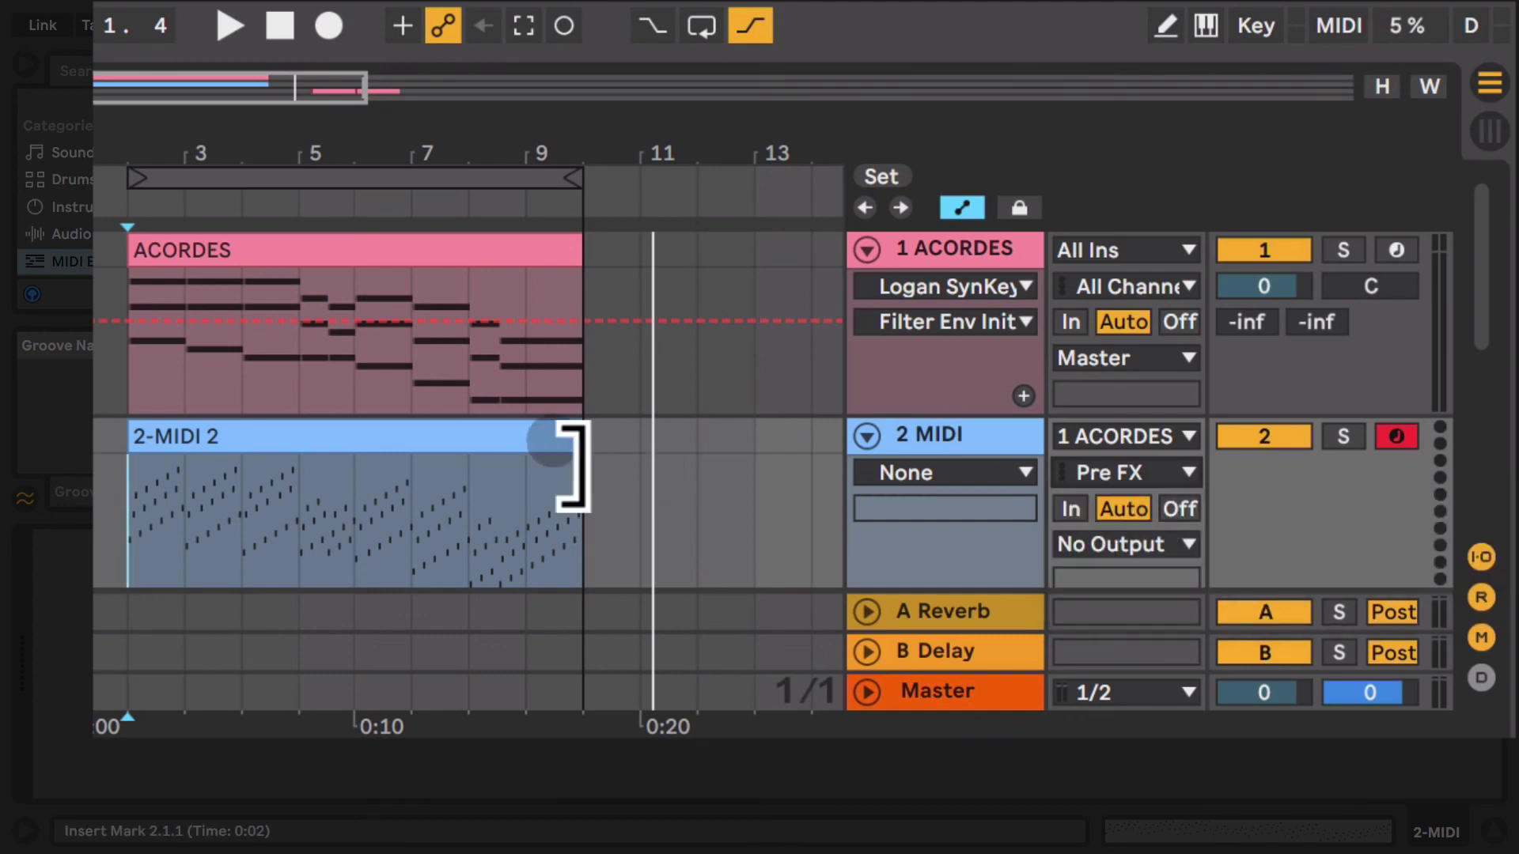
click(497, 431)
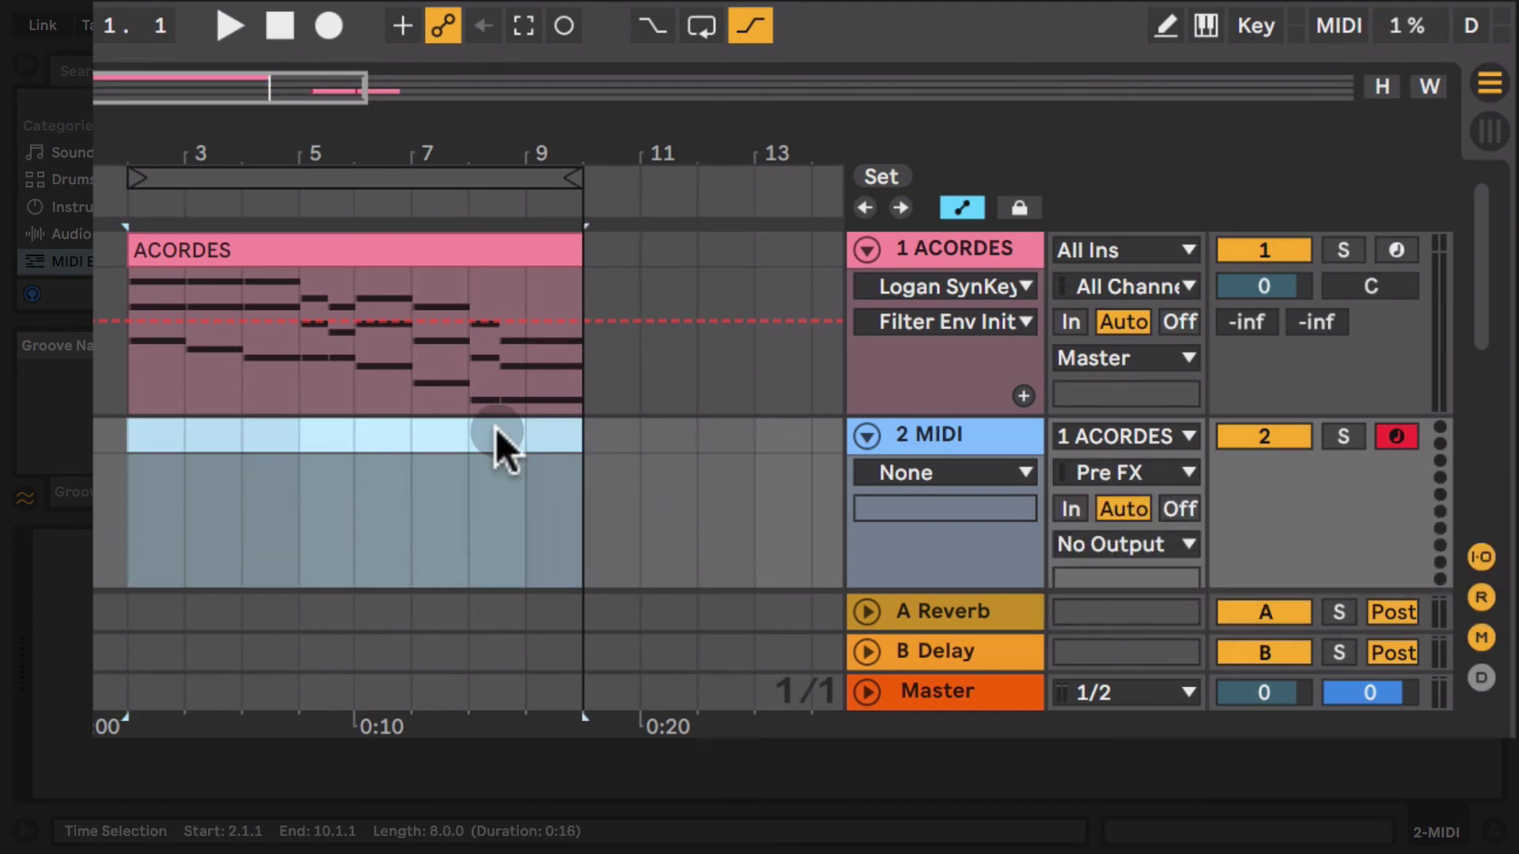
key(Delete)
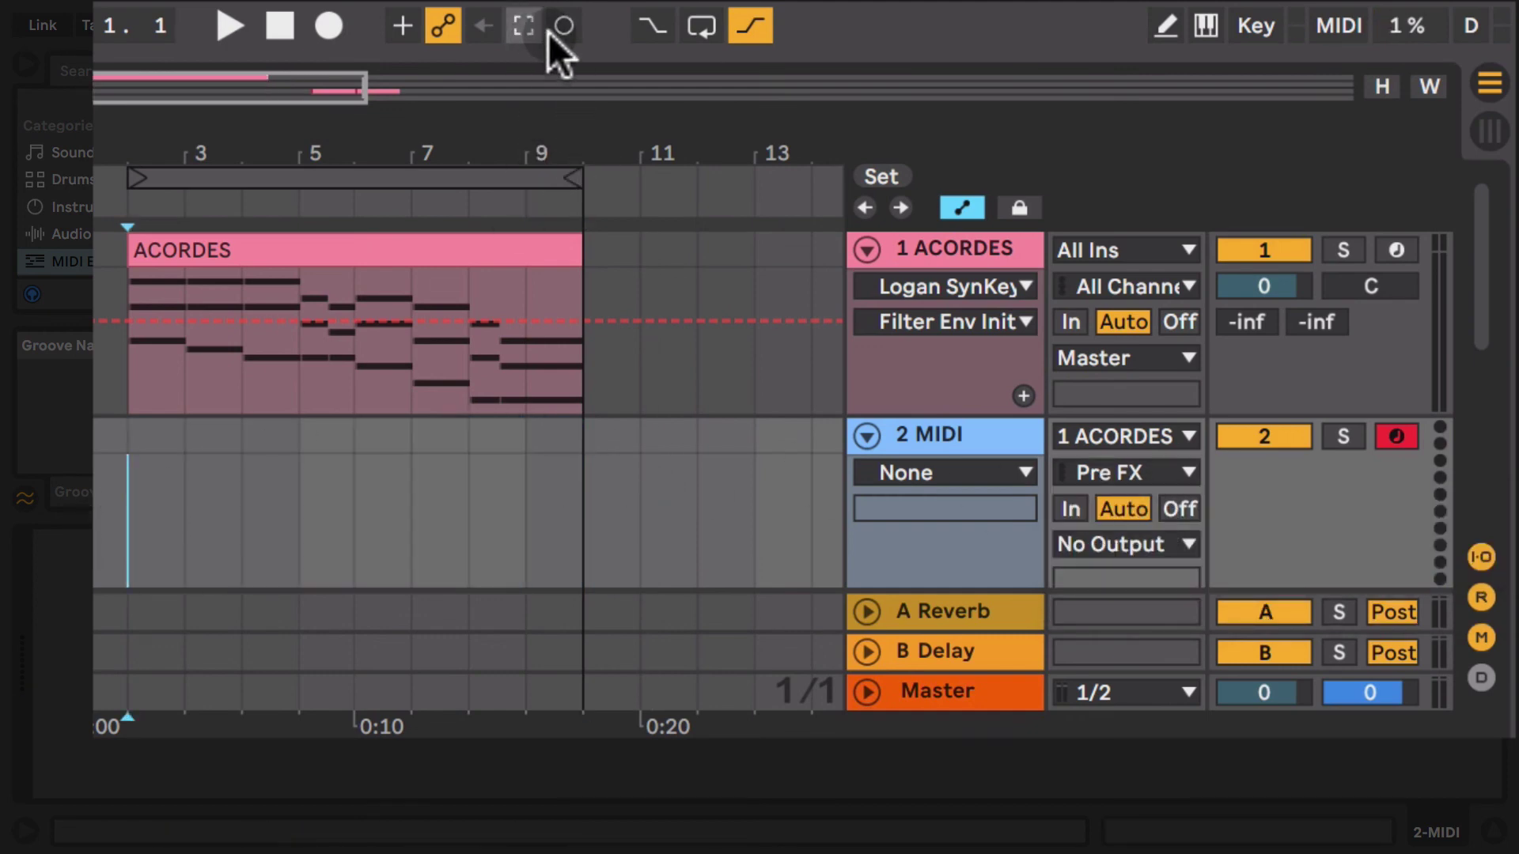
Record a short Pre FX take of the chords onto the 2 MIDI track and open the new clip's notes
click(328, 26)
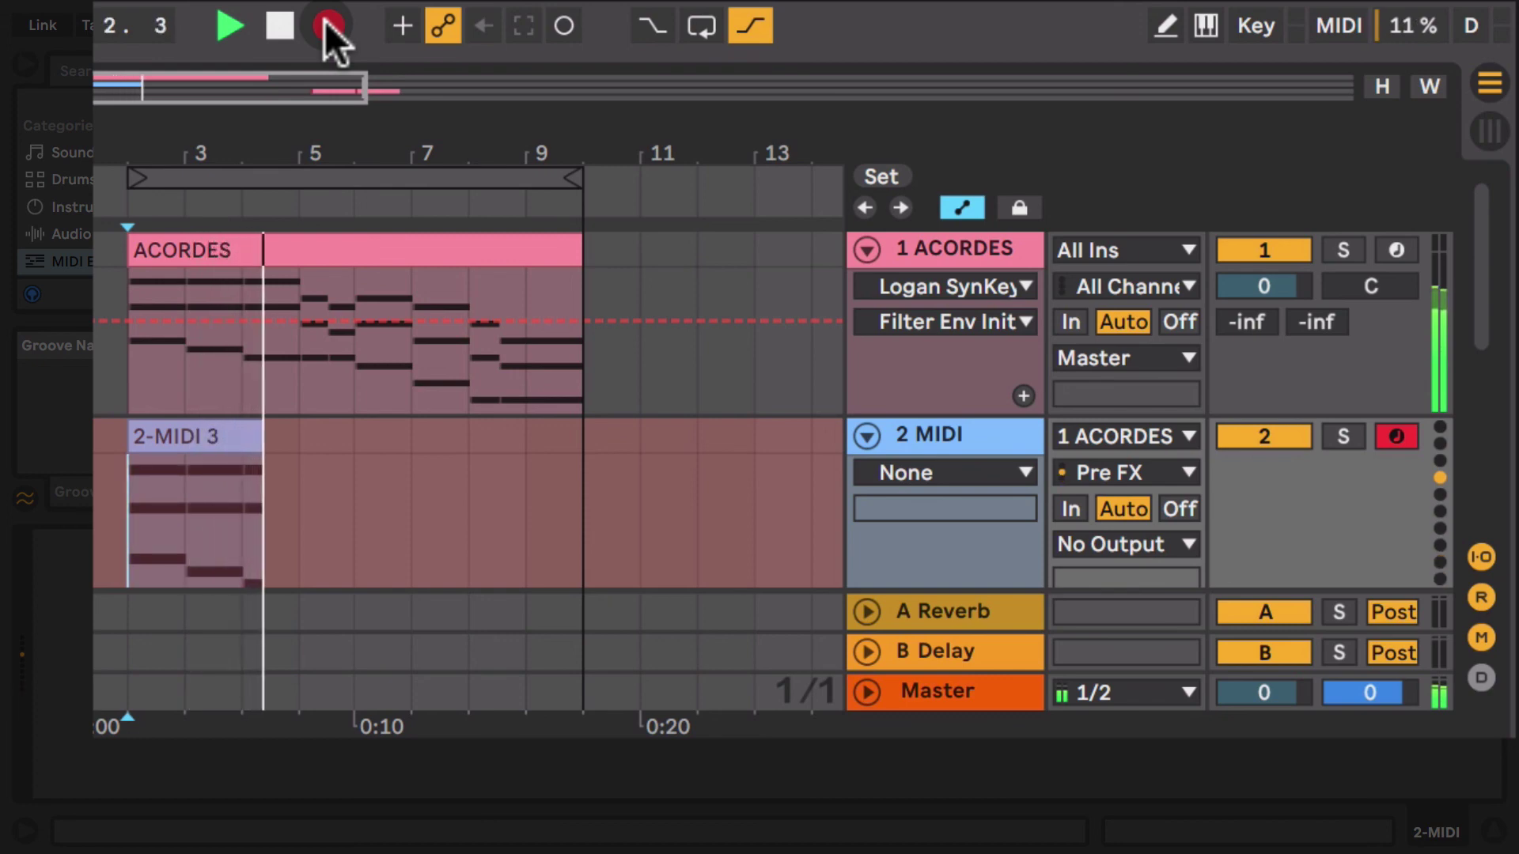
click(328, 27)
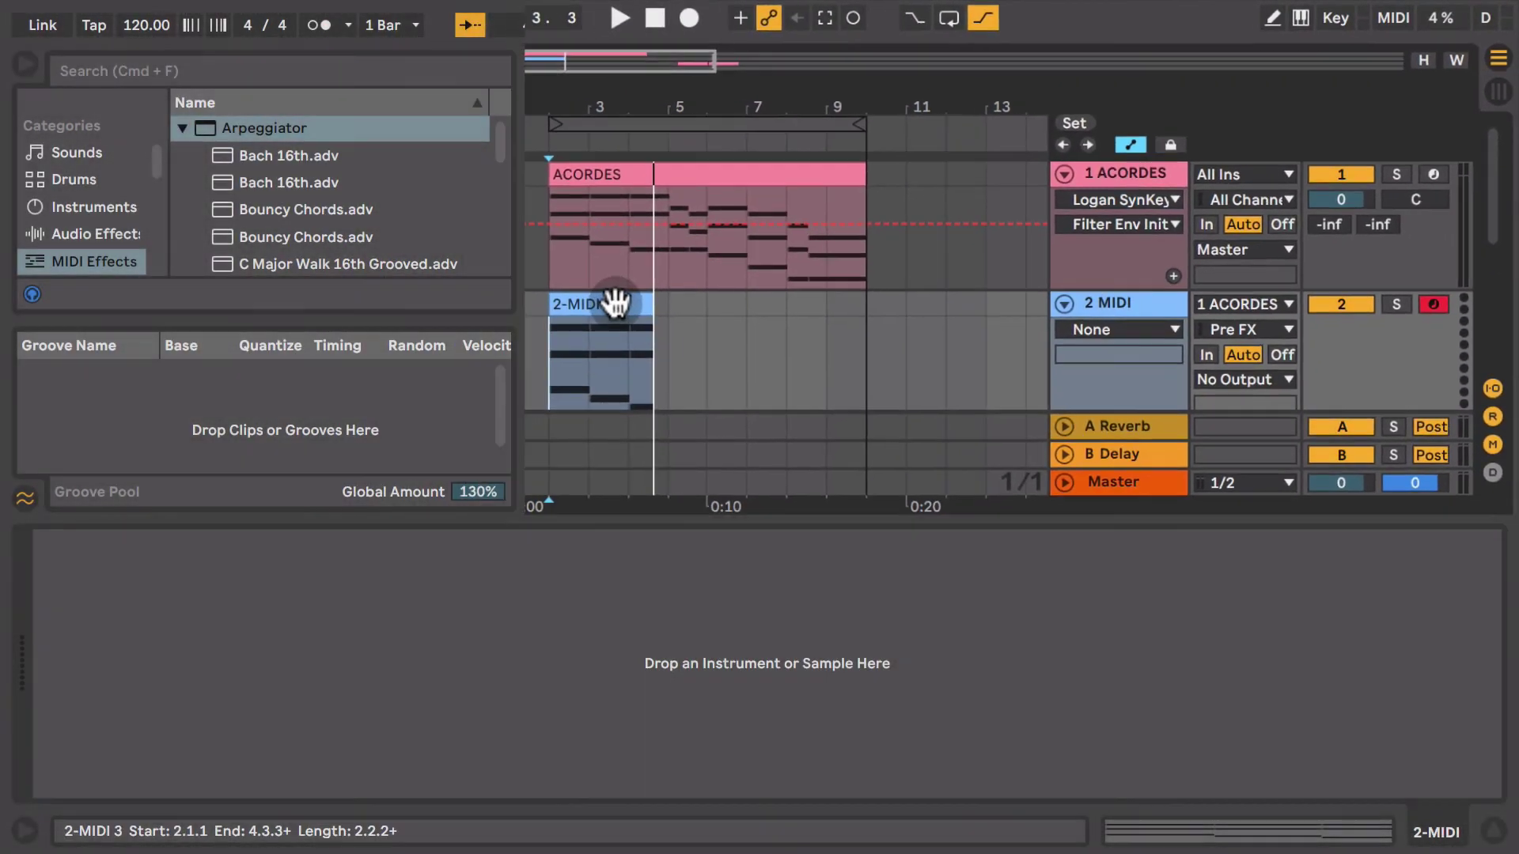
double_click(219, 435)
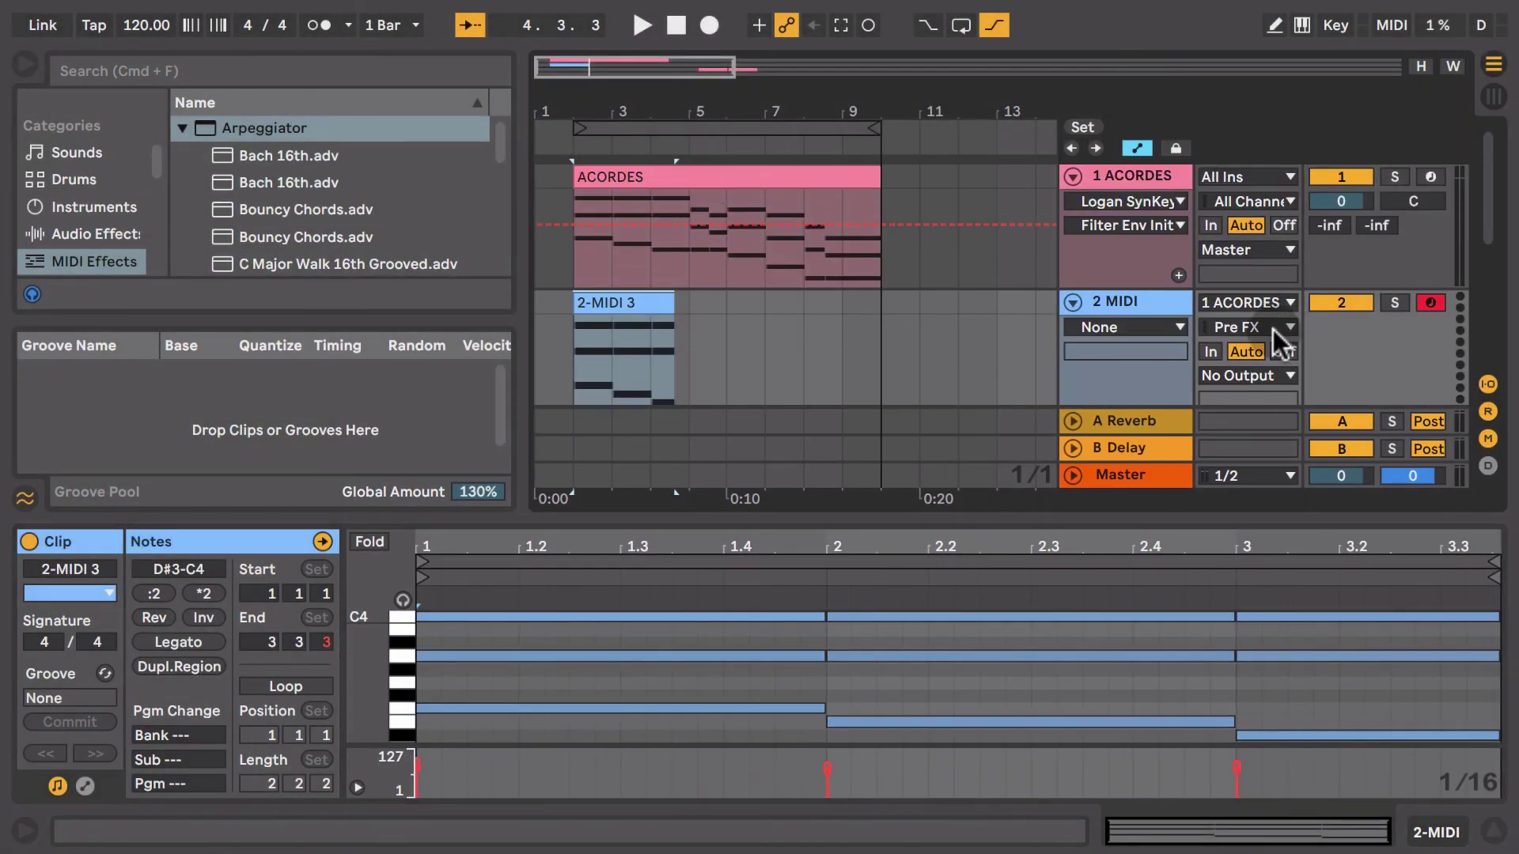
Return the 2 MIDI track's input point to Post FX and delete the short chord clip recorded on it
click(1277, 327)
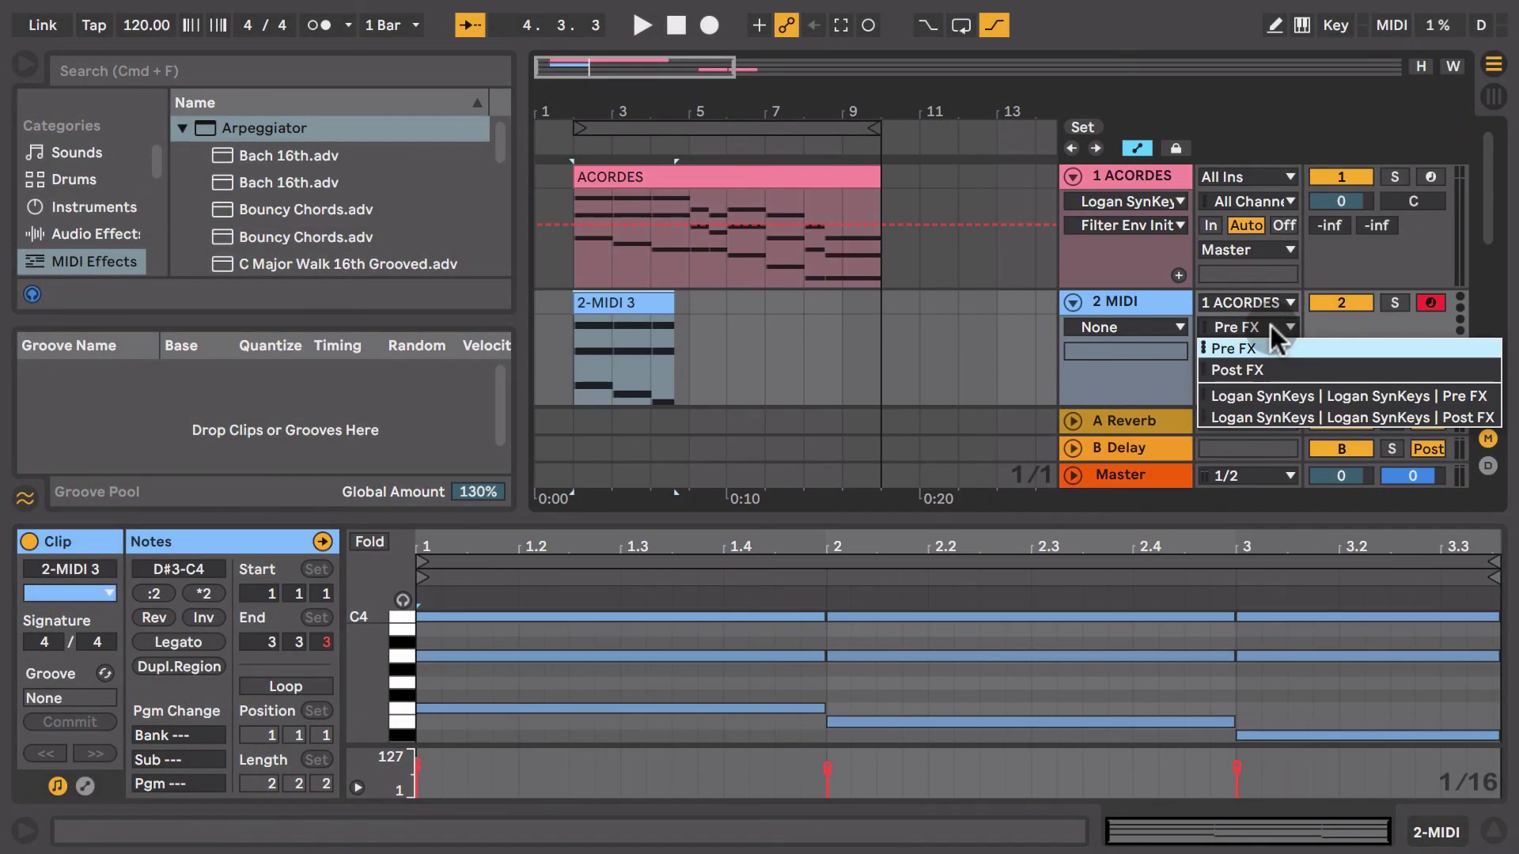
click(1365, 372)
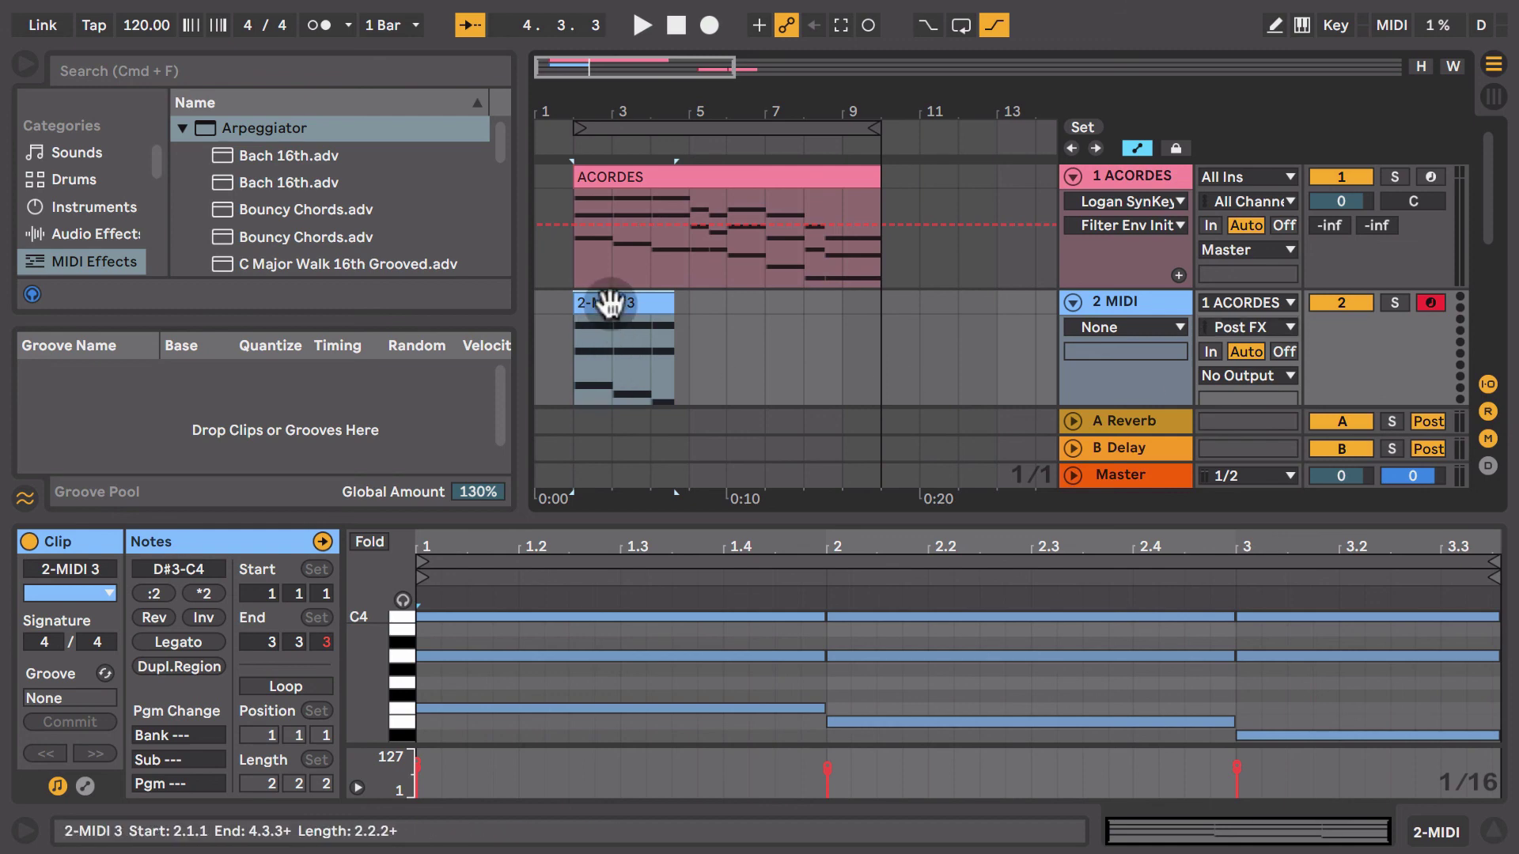
key(Delete)
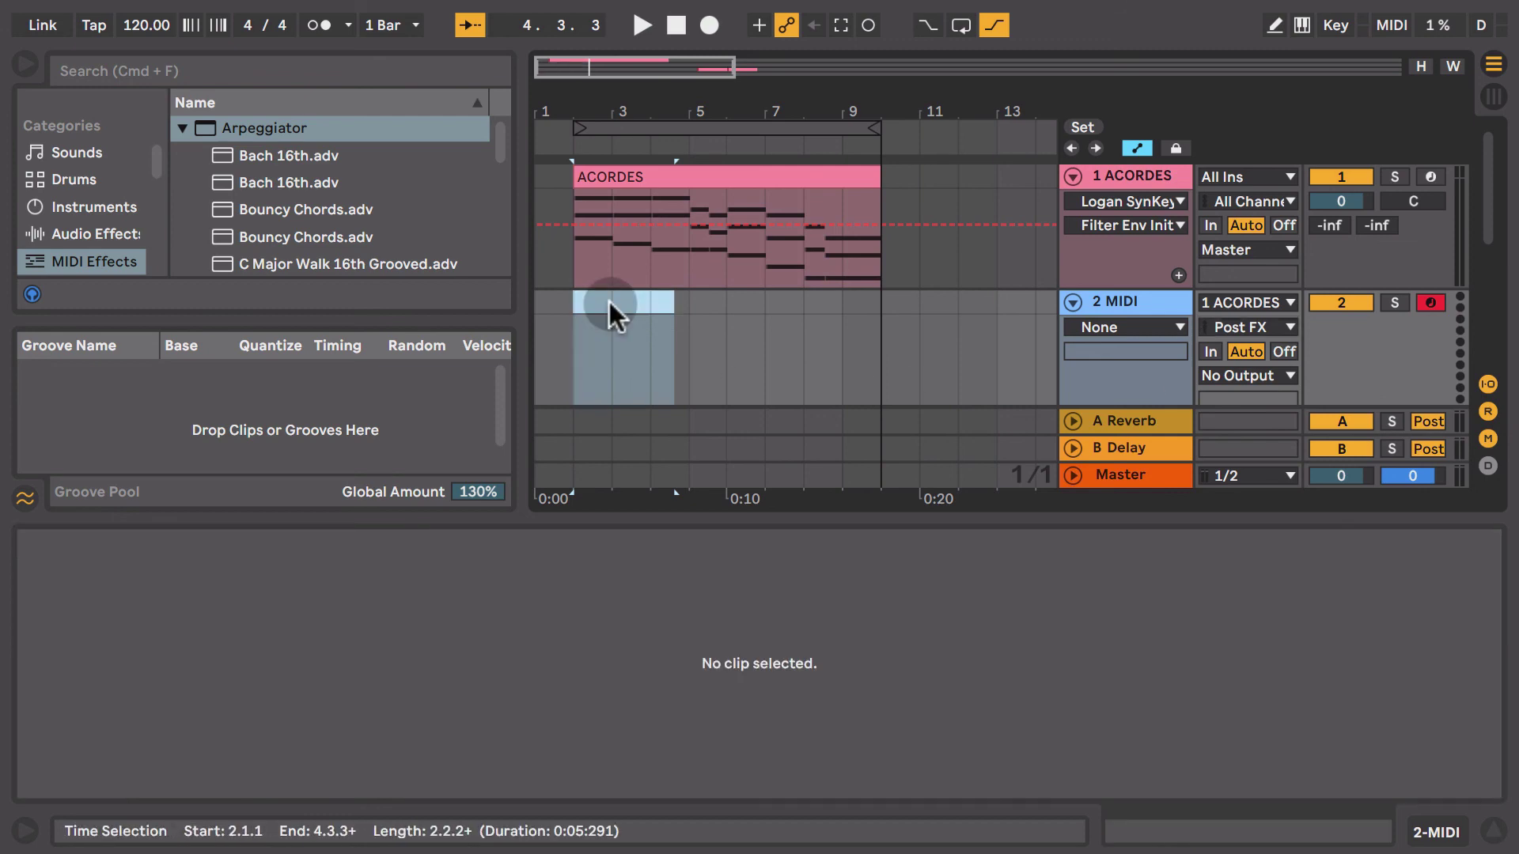